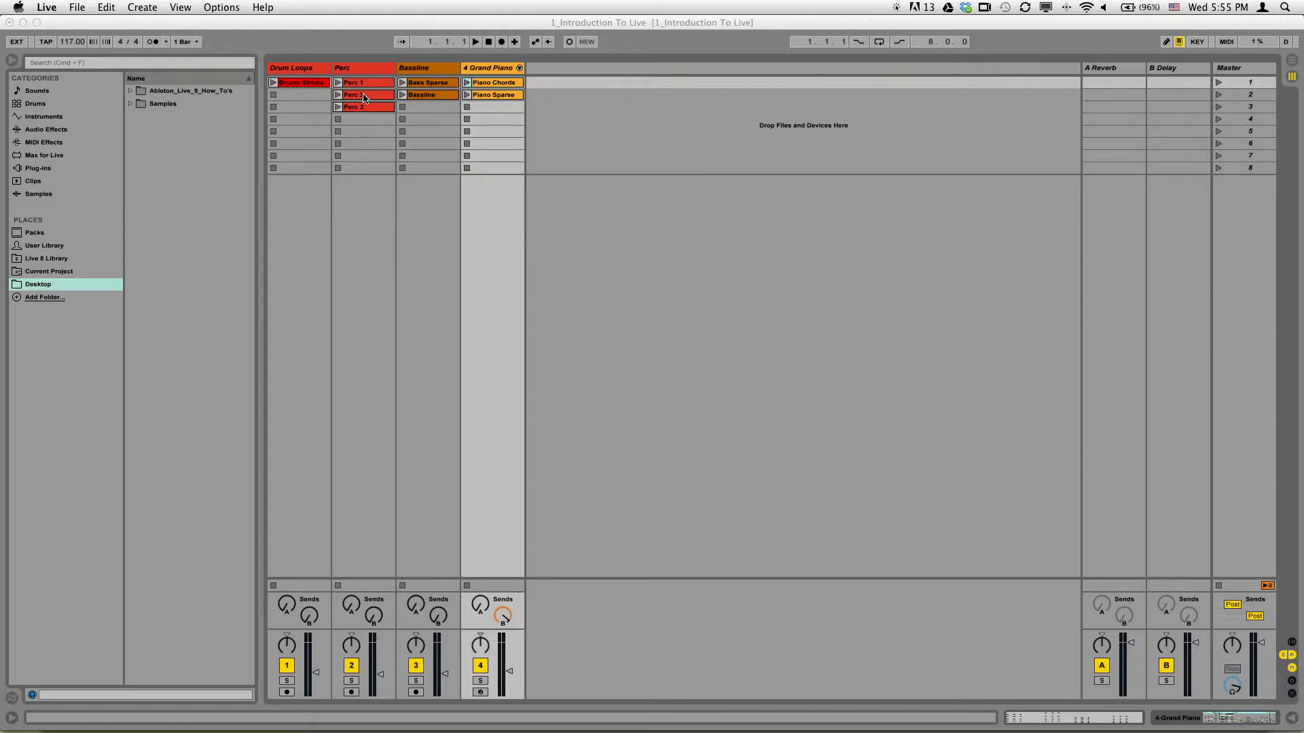
Look over the Drum Loops, Perc, Bassline and Grand Piano tracks and their clips, and open the Drums Simple clip's waveform.
left_click(357, 68)
left_click(425, 69)
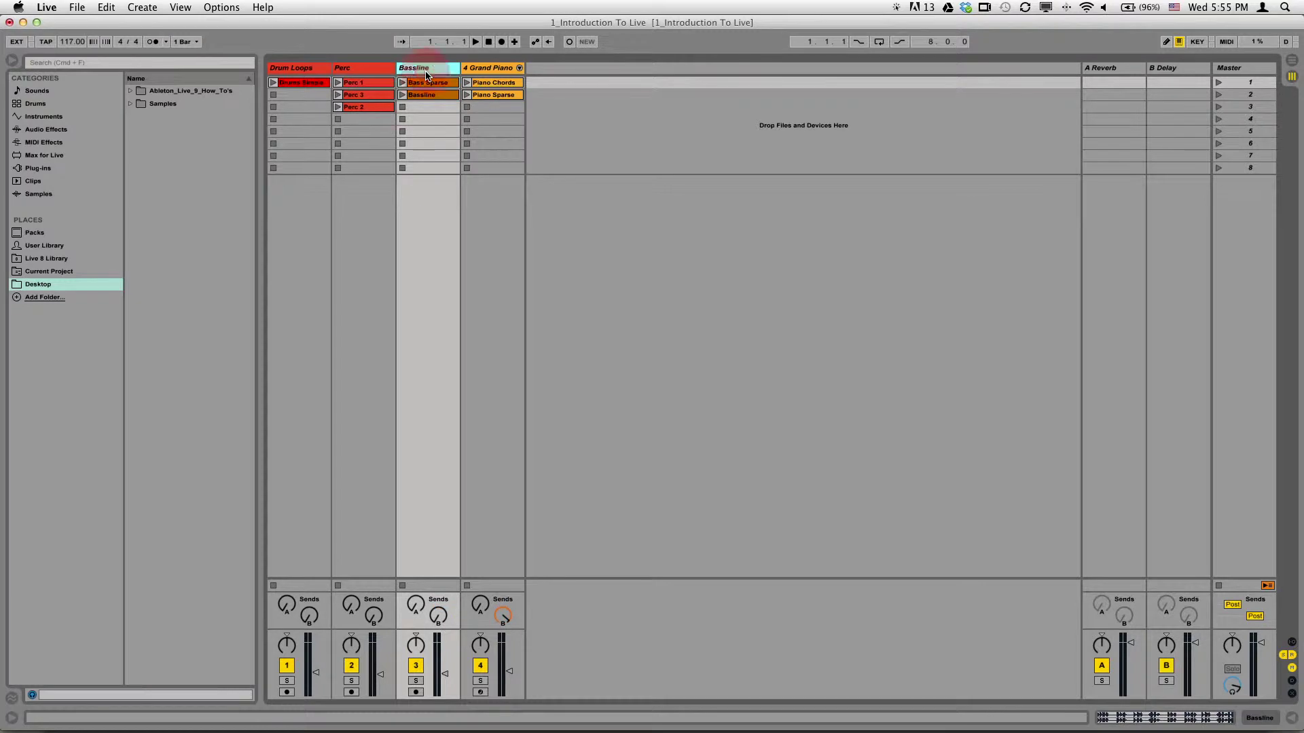
left_click(299, 69)
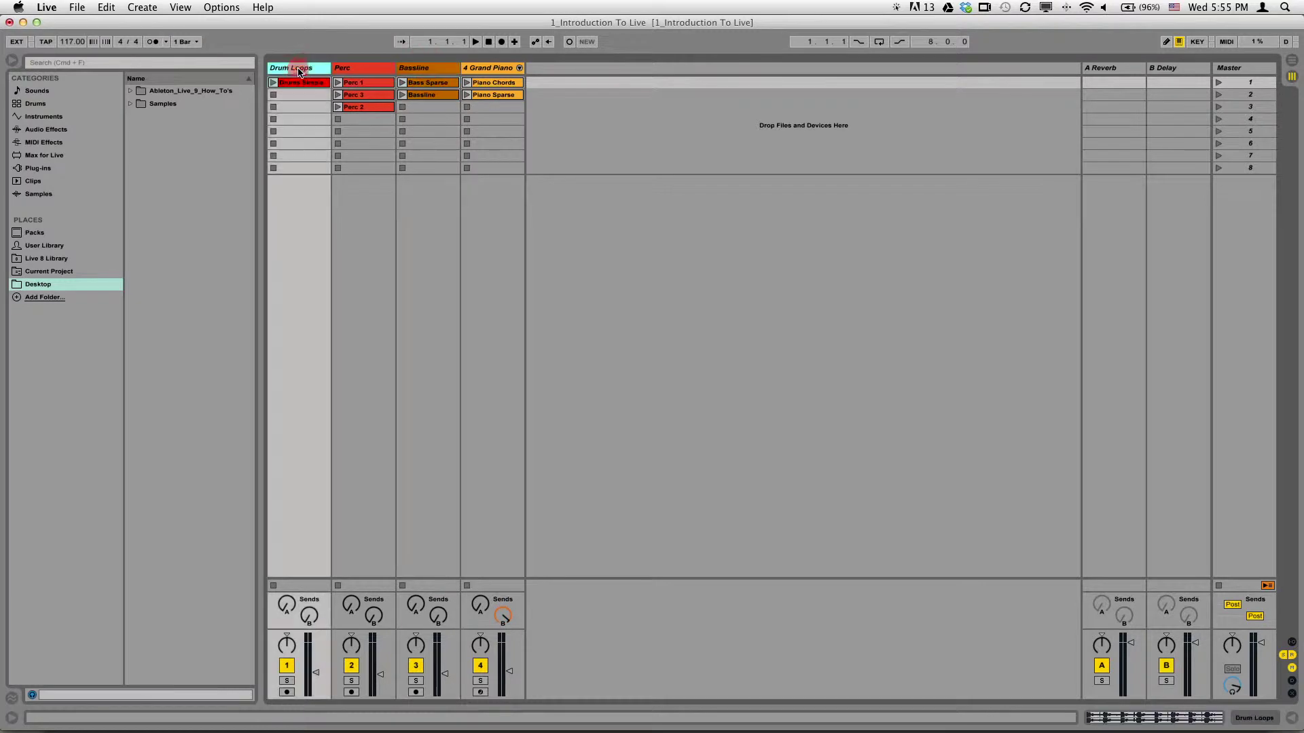
left_click(360, 95)
left_click(370, 112)
left_click(424, 83)
left_click(492, 69)
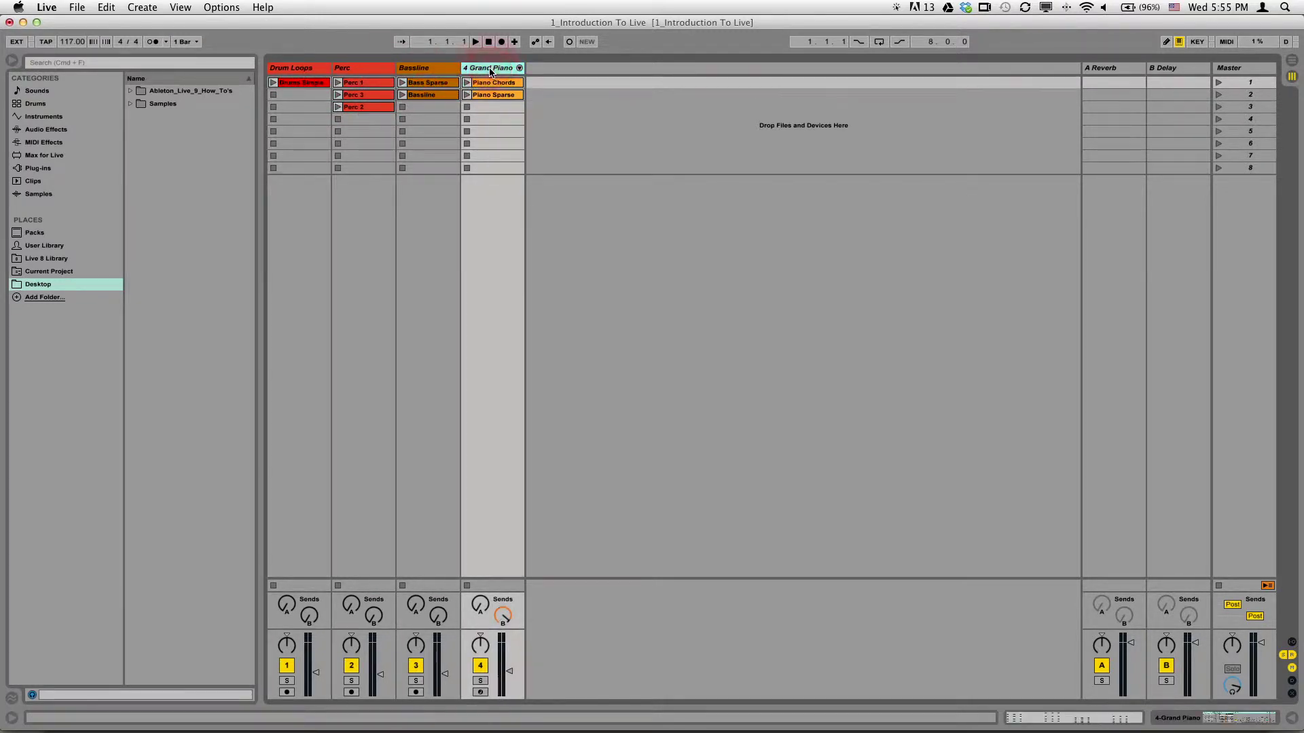
left_click(495, 82)
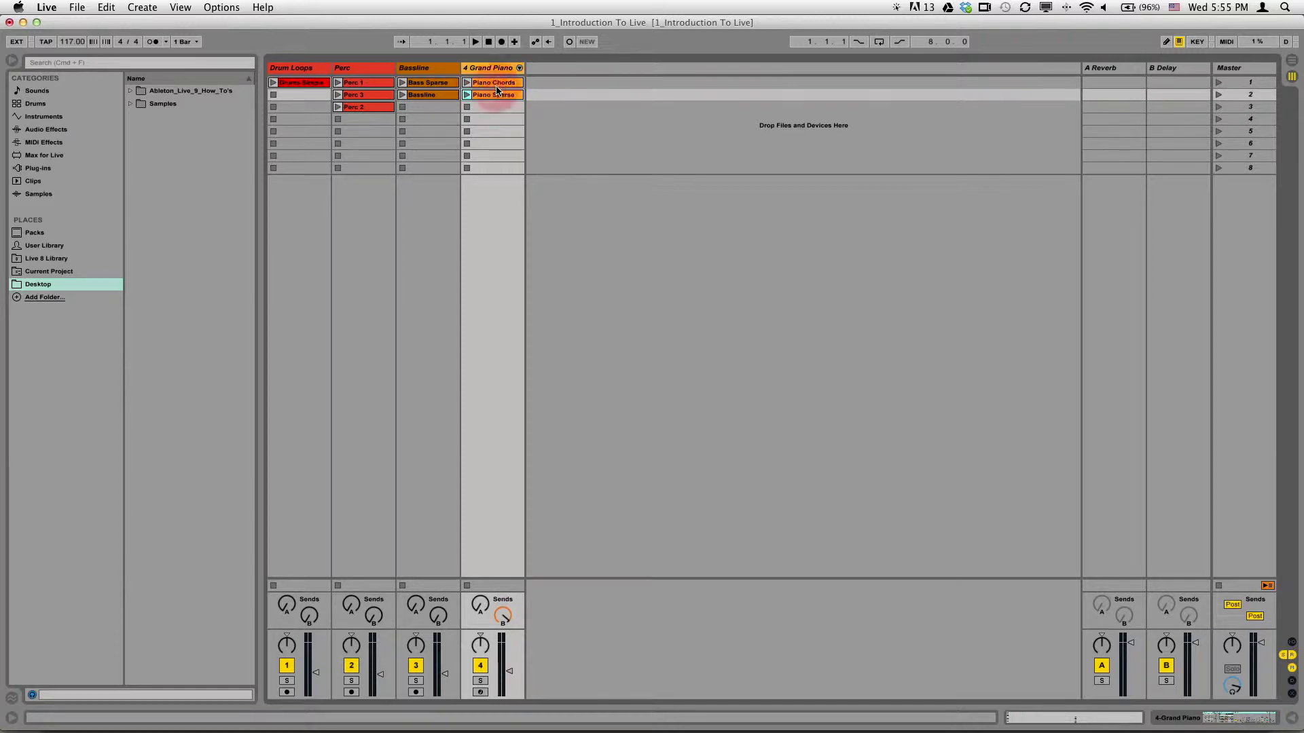
double_click(307, 83)
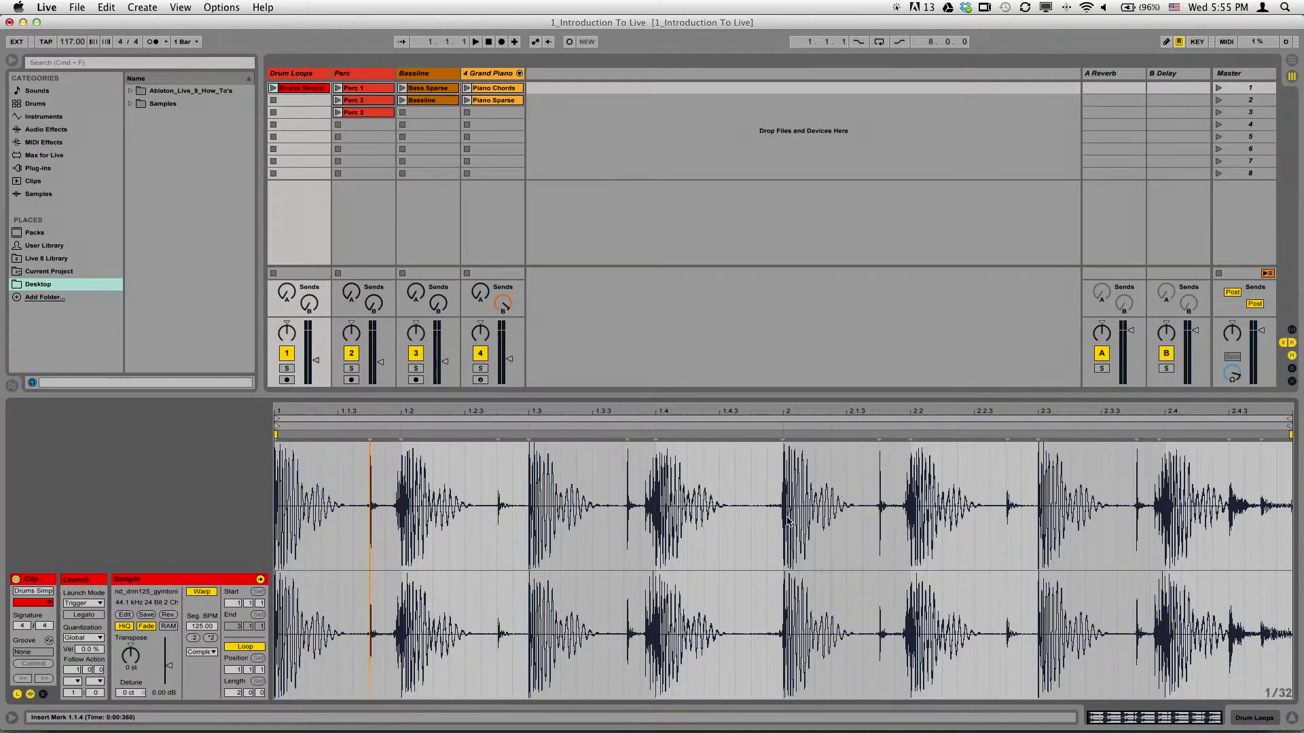
Examine the notes of the third chord in the Piano Chords clip and the Grand Piano track's device chain.
left_click(502, 92)
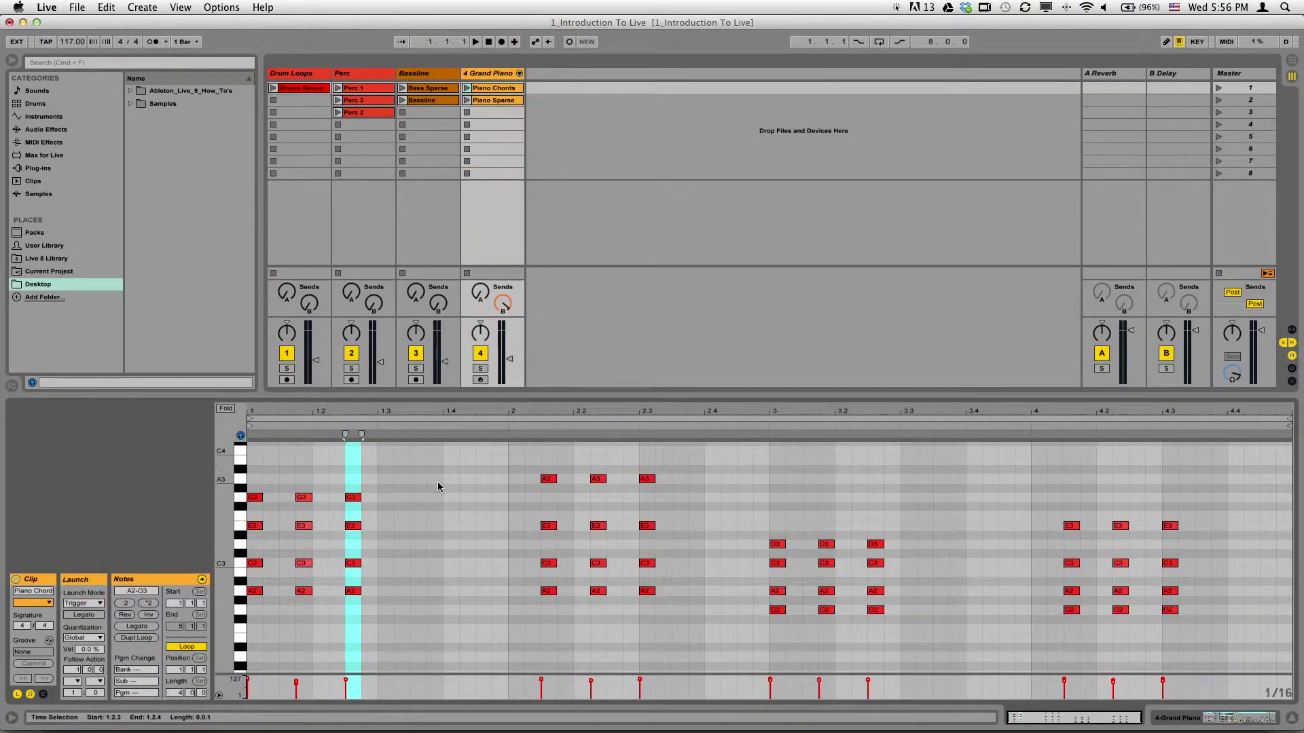
left_click(353, 498)
left_click(353, 525)
left_click(352, 563)
left_click(353, 591)
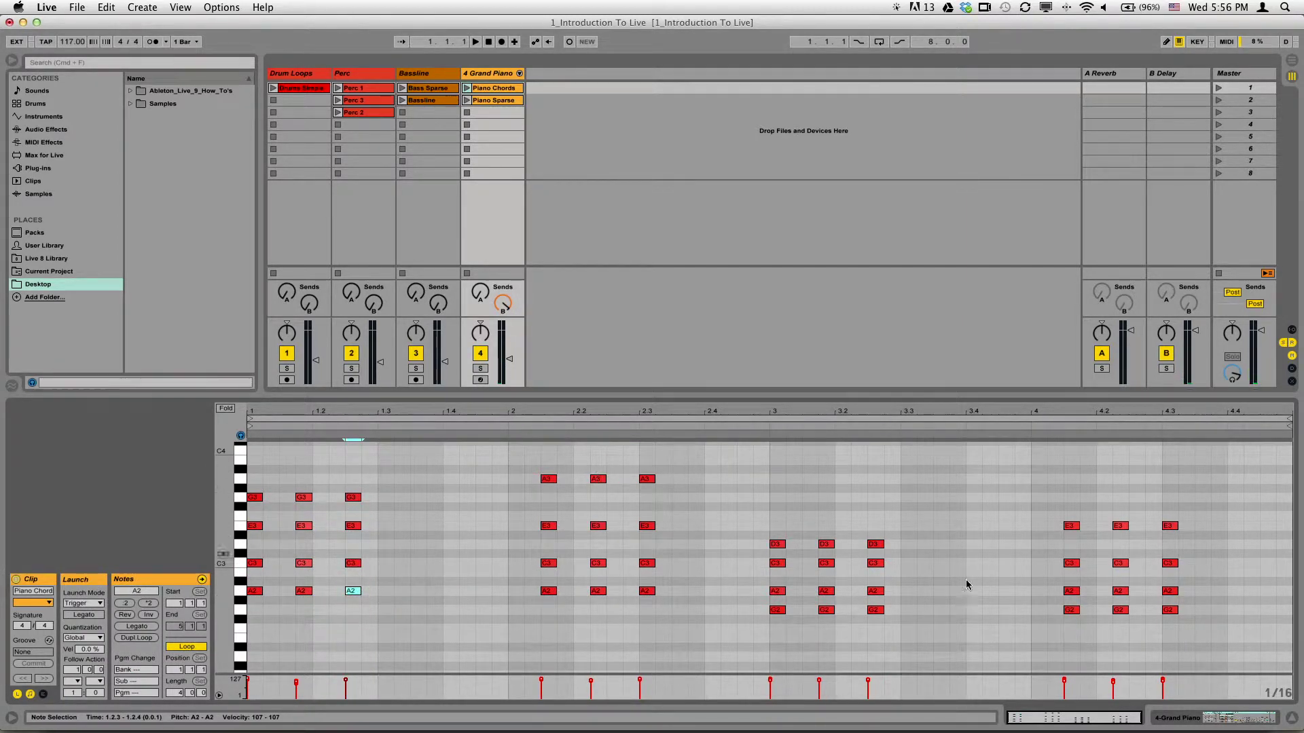
left_click(1224, 721)
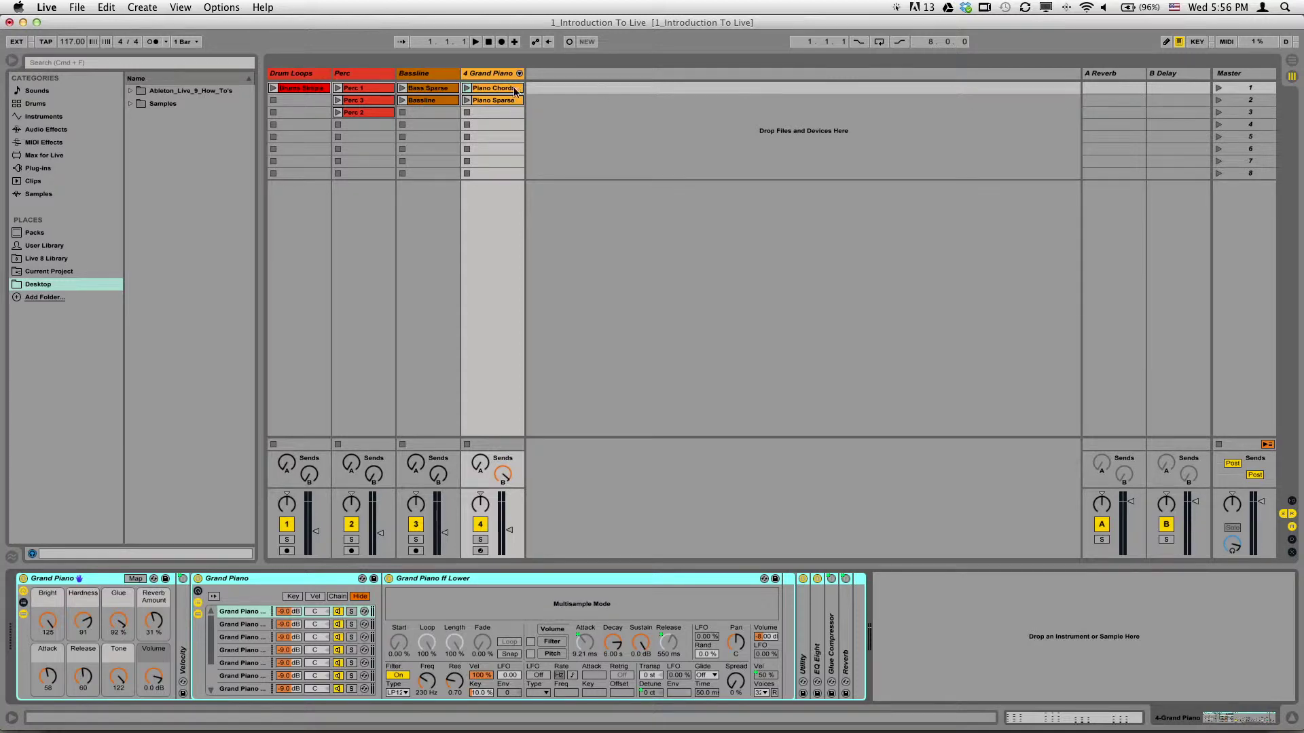
Launch the Drums Simple clip, stop and relaunch it, and add the Perc 2 and Bass Sparse clips to the playback.
left_click(273, 89)
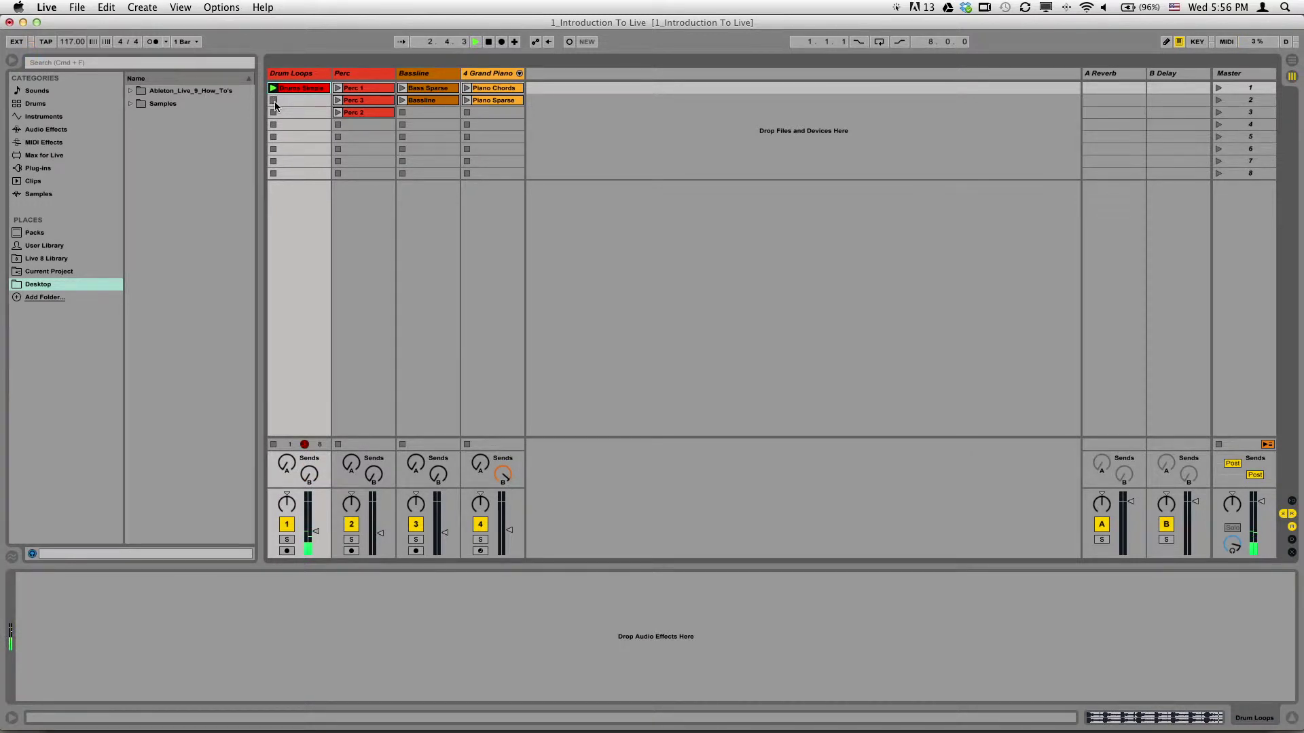
left_click(275, 103)
left_click(274, 88)
left_click(337, 112)
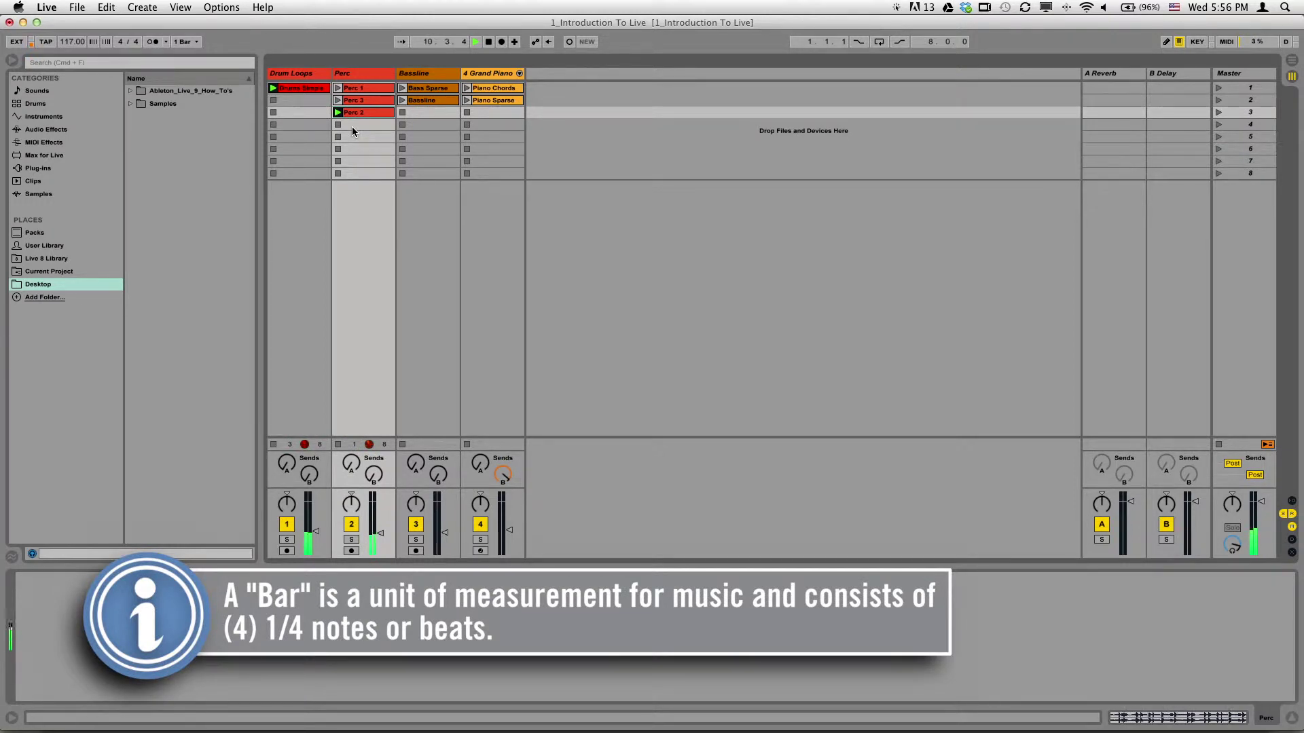
left_click(402, 89)
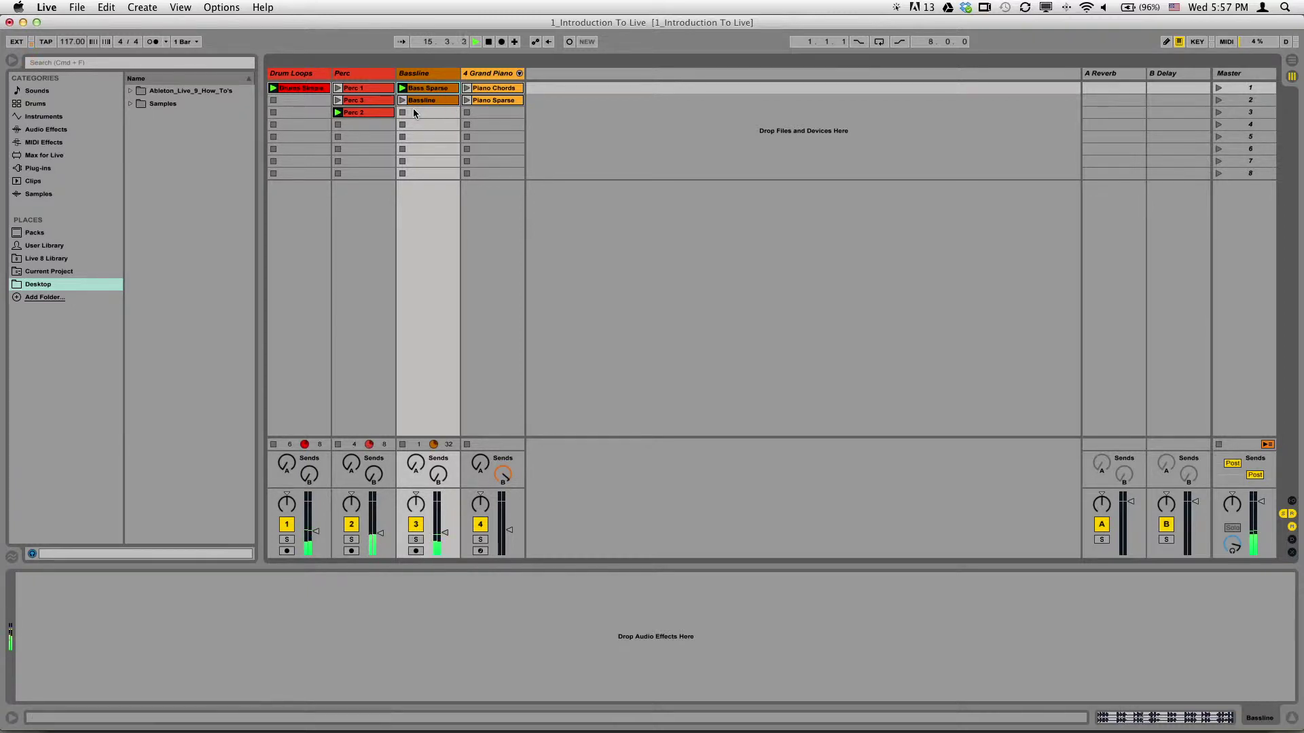
Stop the Bassline, Perc and Drum Loops clips one track at a time and halt playback.
left_click(402, 112)
left_click(337, 125)
left_click(277, 104)
left_click(274, 100)
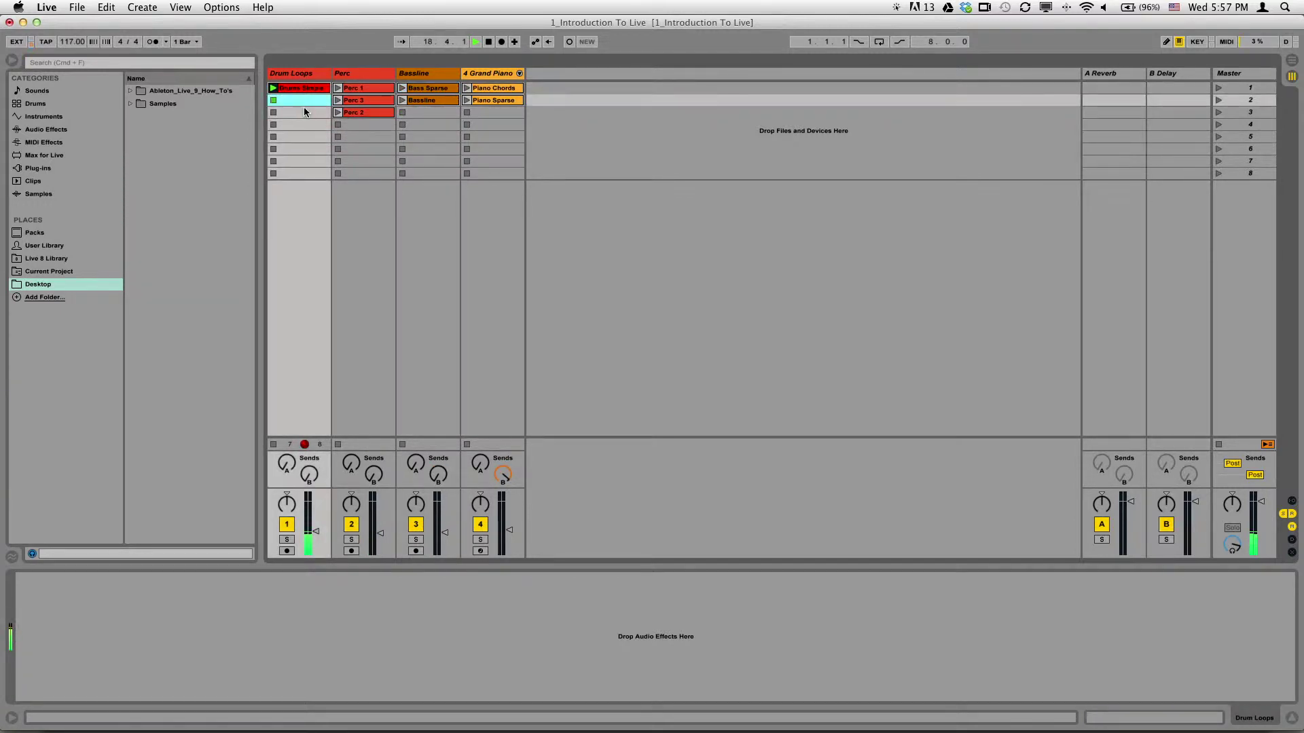
left_click(489, 44)
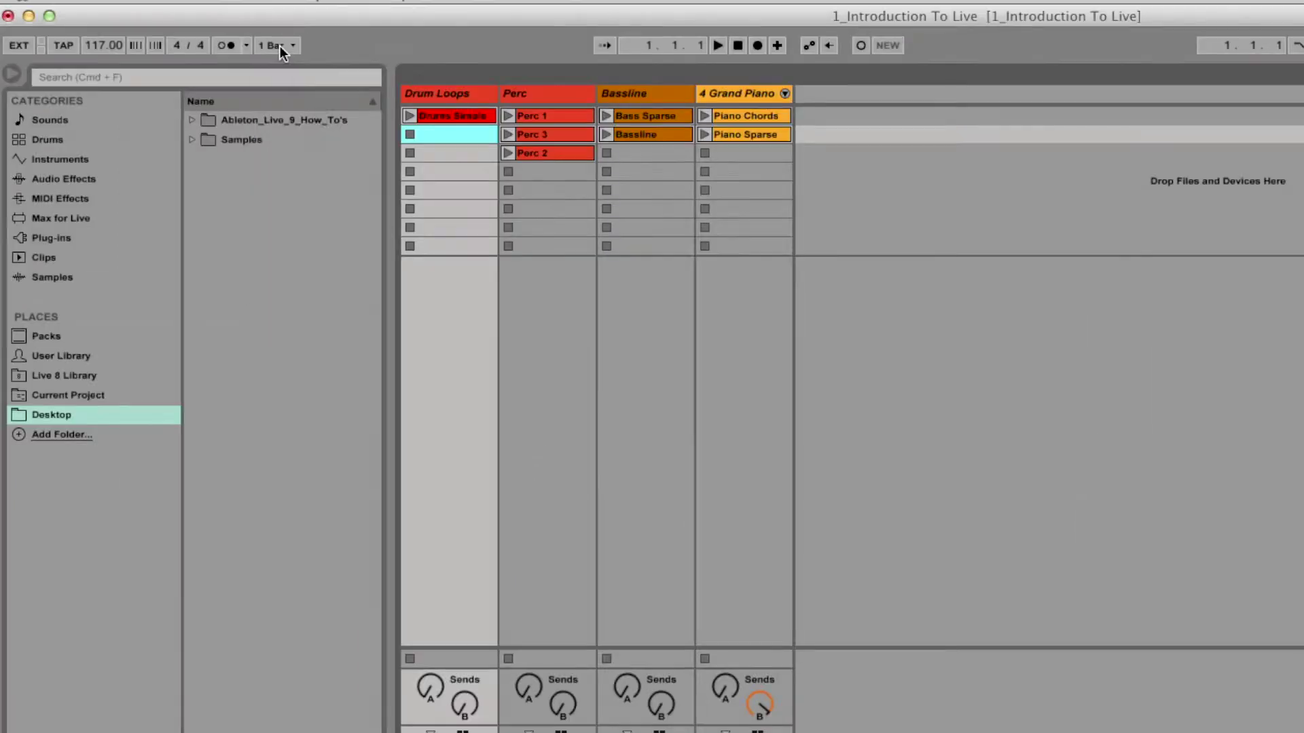
Set the global launch quantization to 1/8.
left_click(184, 42)
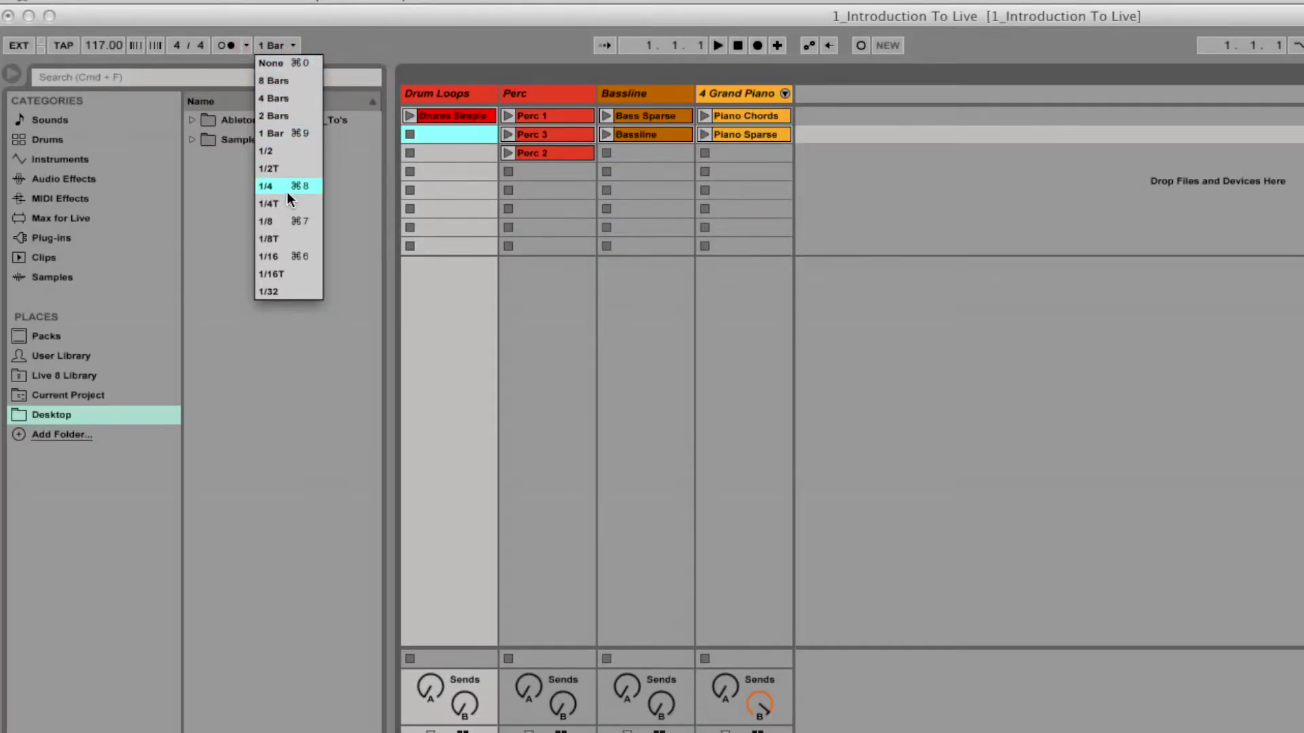
left_click(287, 224)
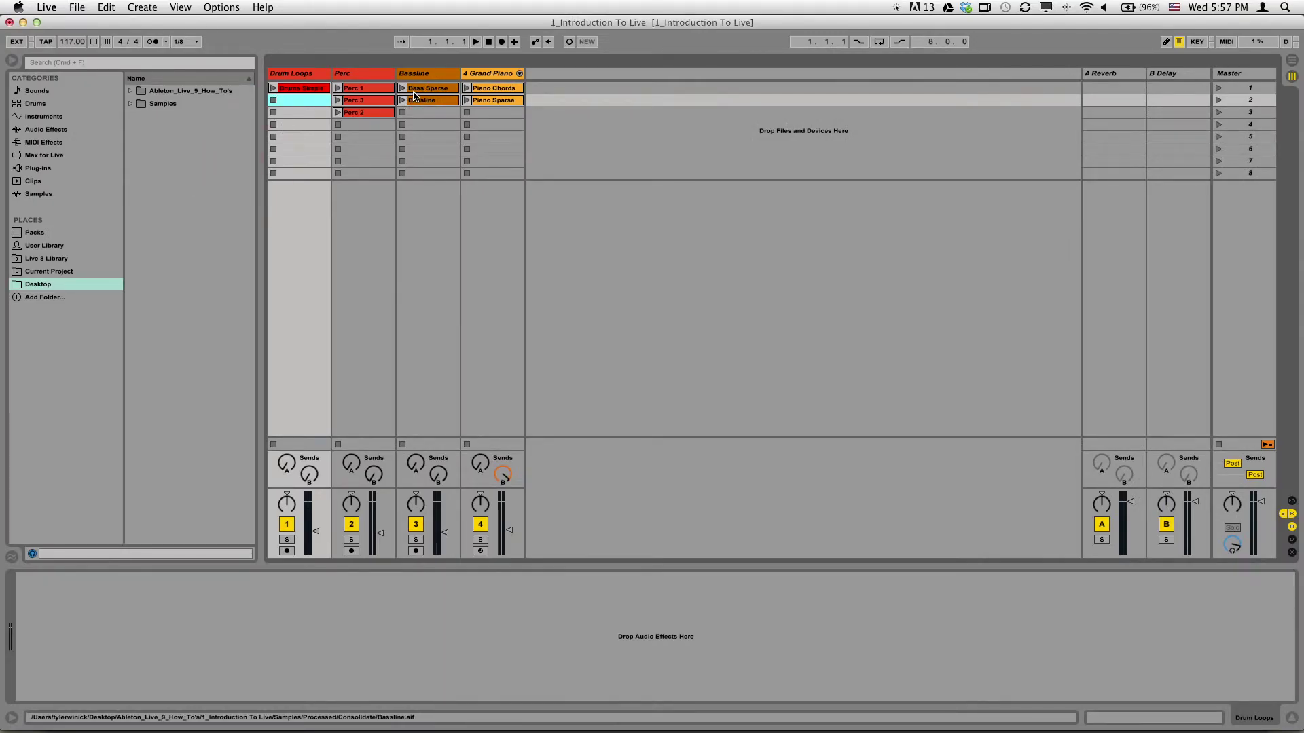
Launch Drums Simple, Bass Sparse and Piano Chords individually, stop playback, and launch all clips of scene 1 together.
left_click(273, 88)
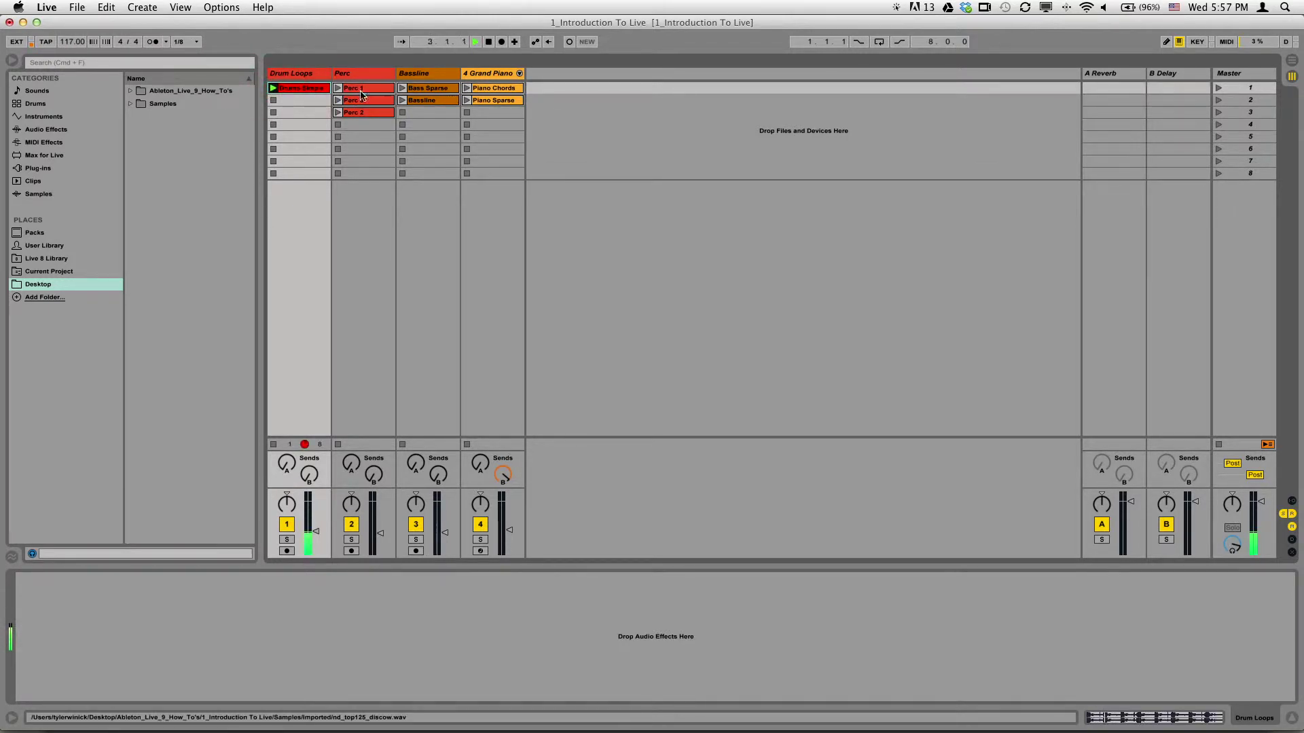
left_click(403, 90)
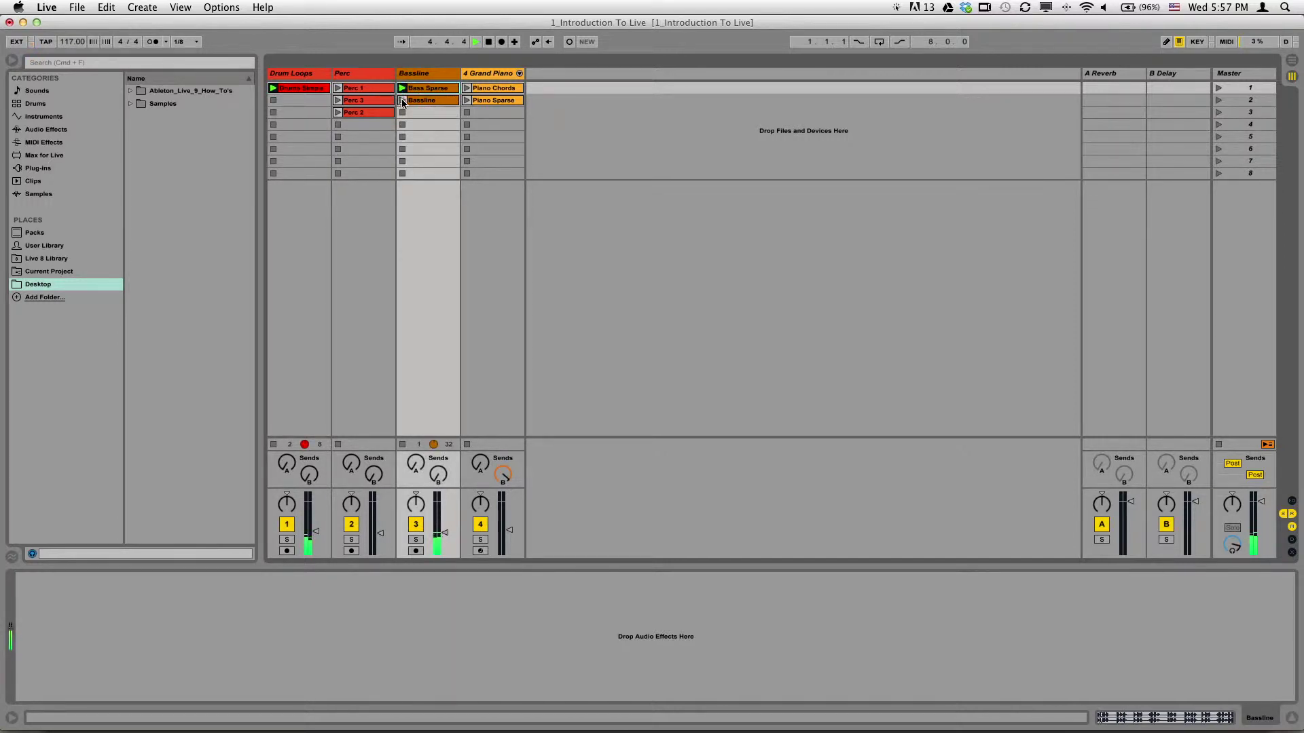
left_click(405, 96)
left_click(403, 92)
left_click(469, 92)
key("space")
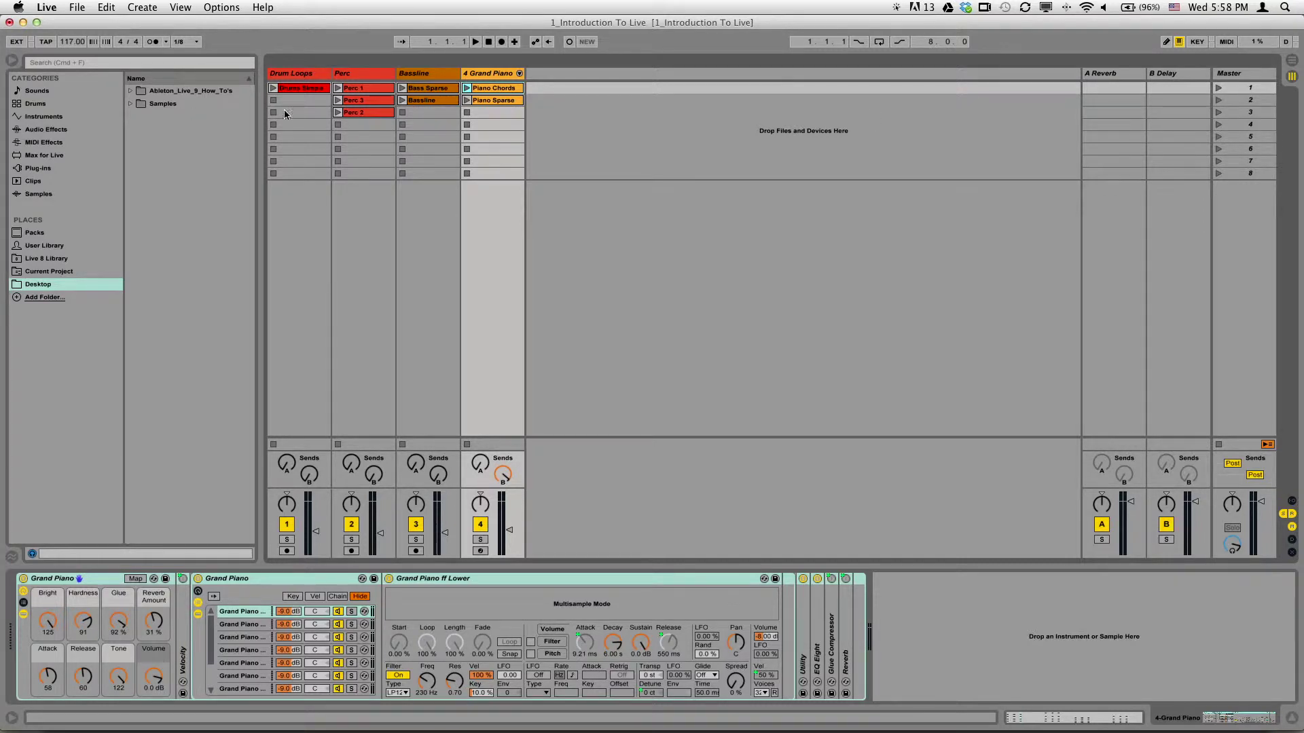
left_click(1218, 88)
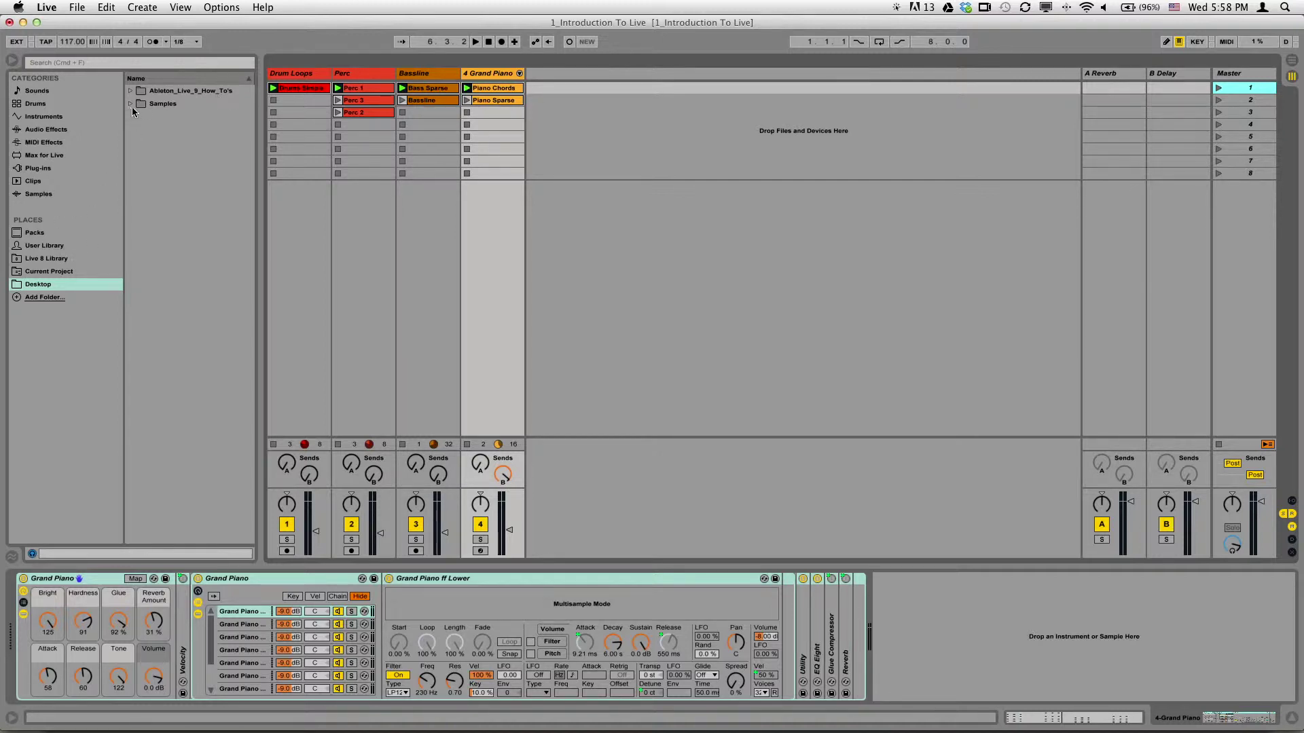
Preview Muted Guitar.wav from the Desktop's Samples folder and add it to scene 1 on a new audio track beside Grand Piano.
left_click(42, 285)
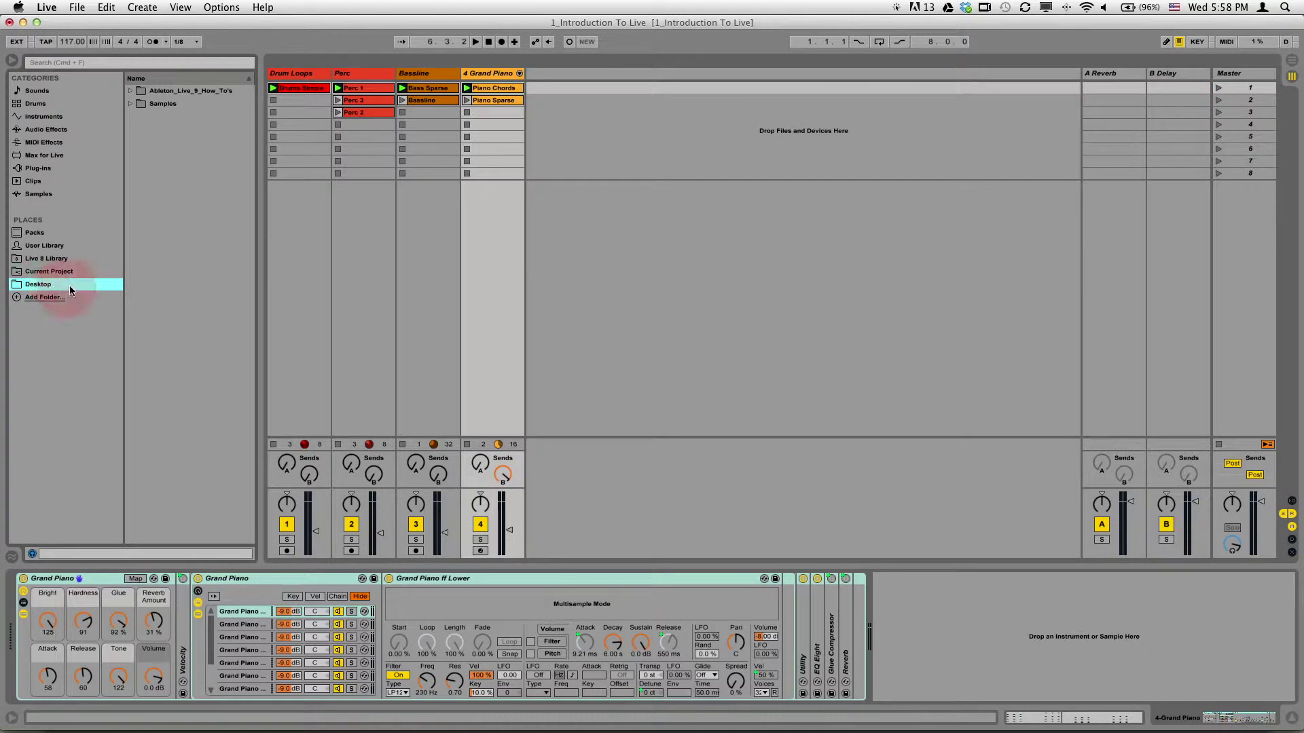
left_click(135, 105)
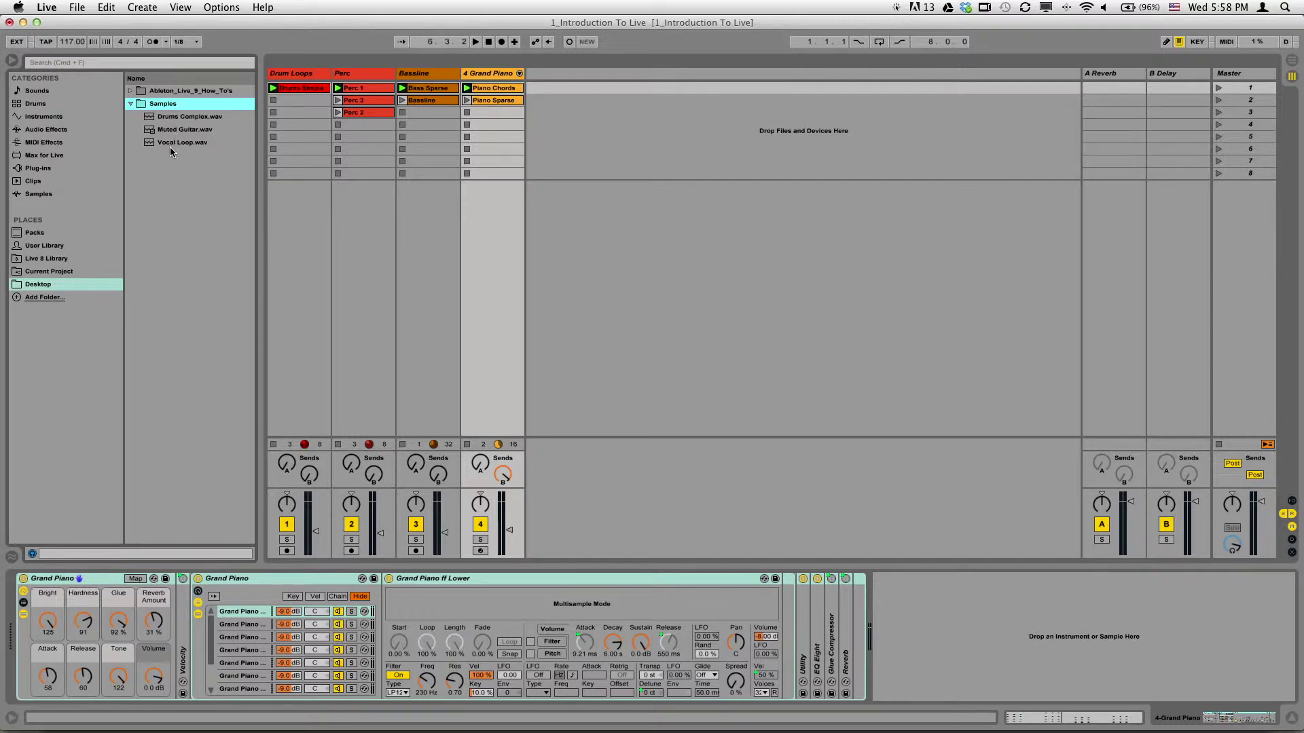
left_click(169, 133)
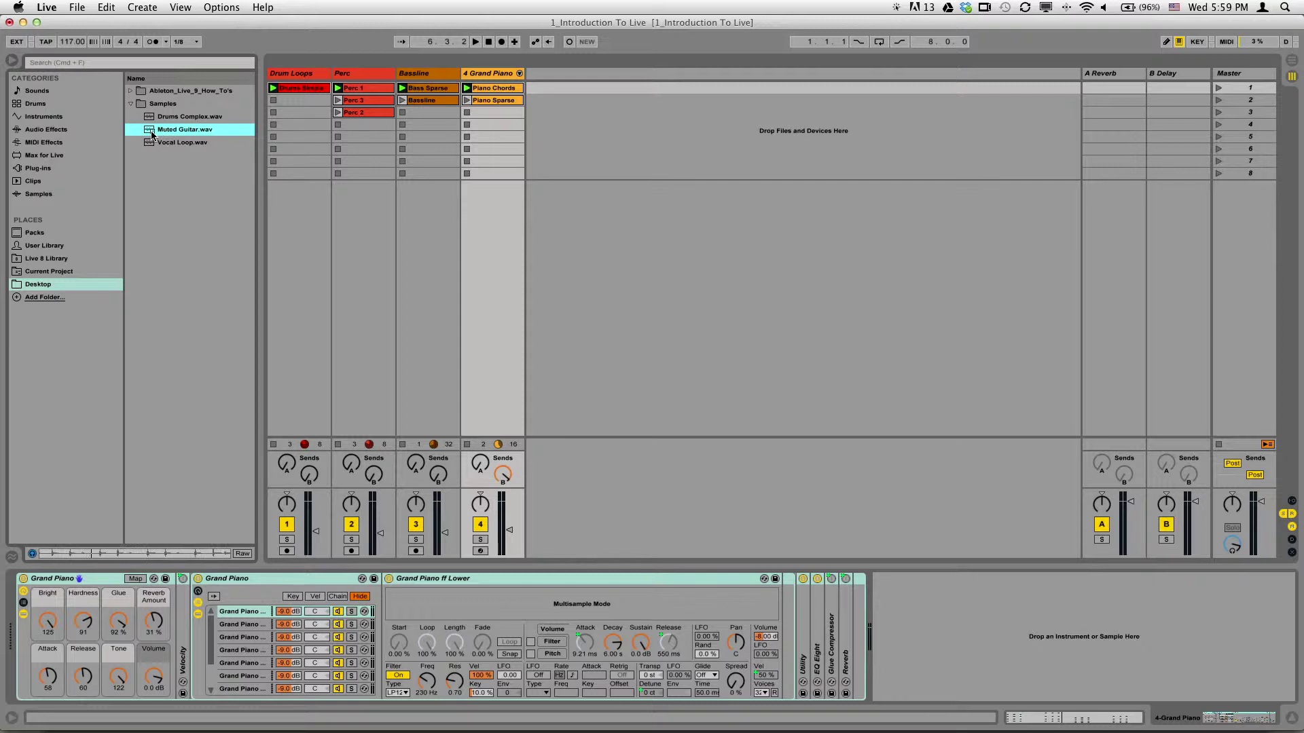
left_click_drag(151, 134, 553, 94)
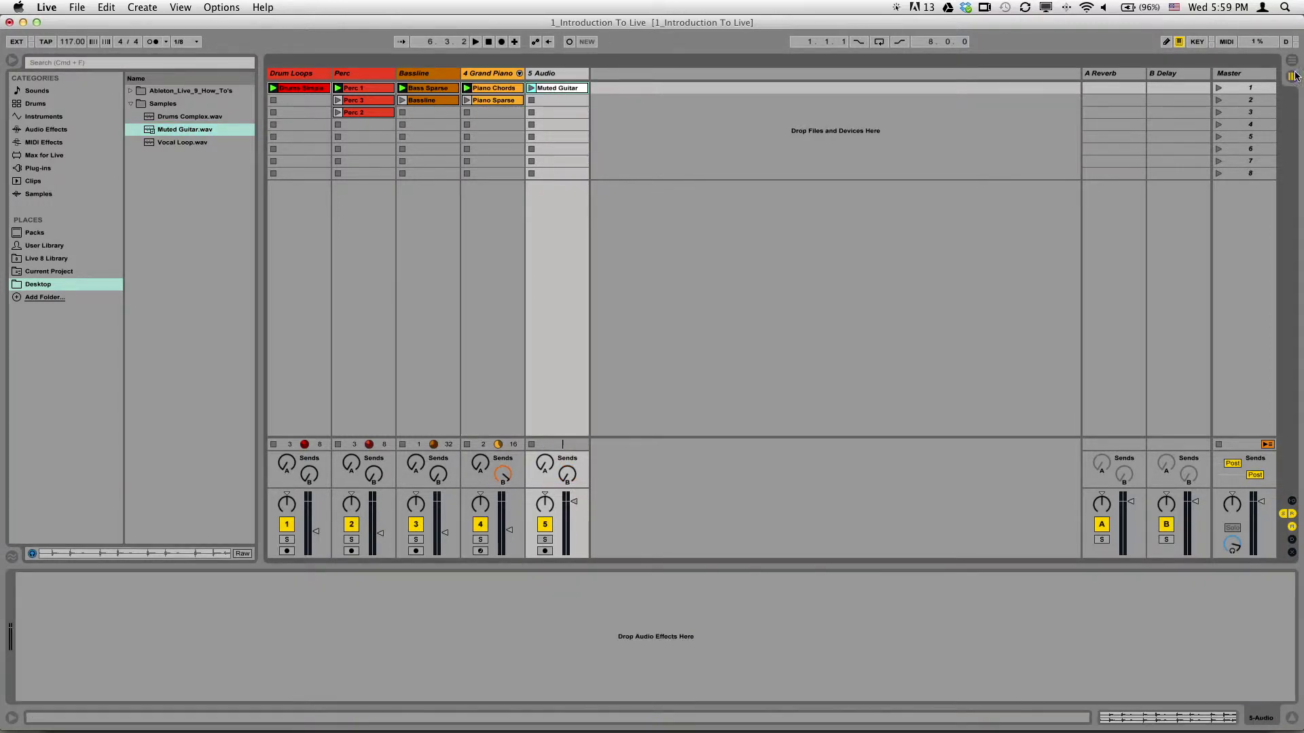
Launch scene 1 and lower the volume of the Muted Guitar track to blend with the other tracks.
left_click(1218, 90)
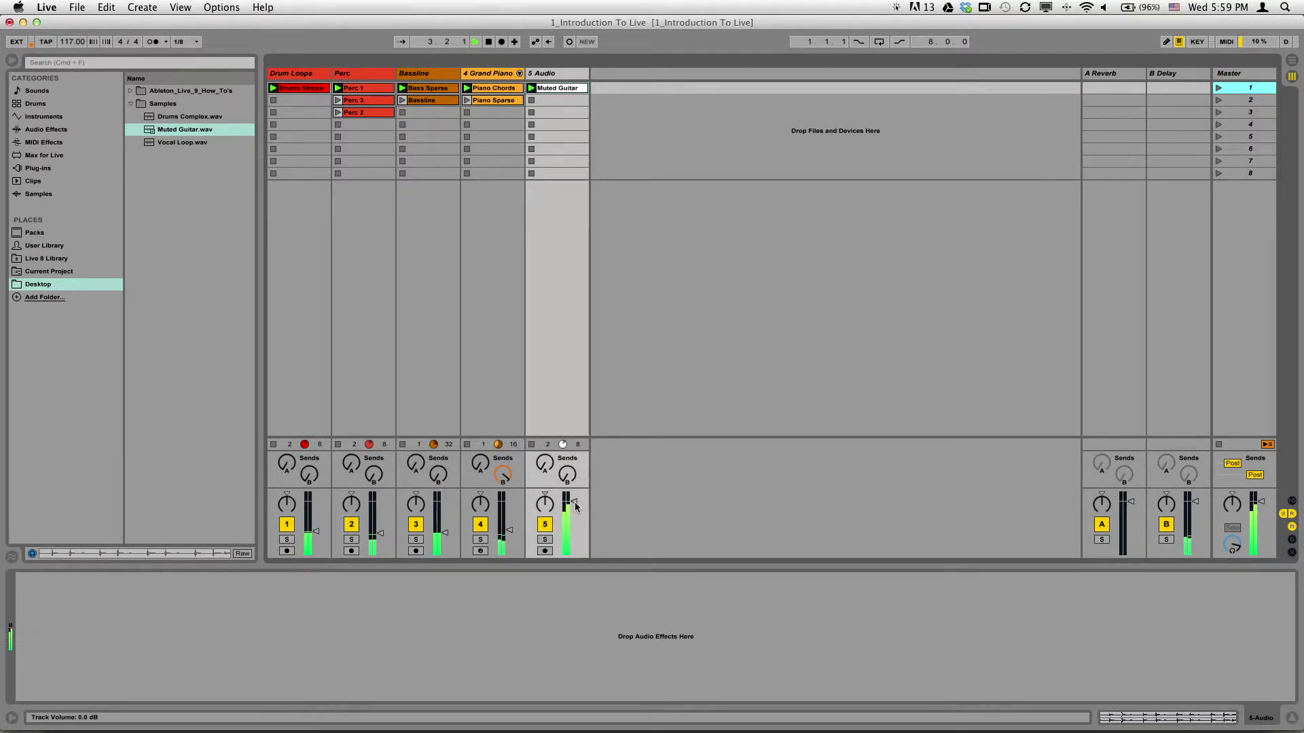
left_click_drag(574, 502, 575, 519)
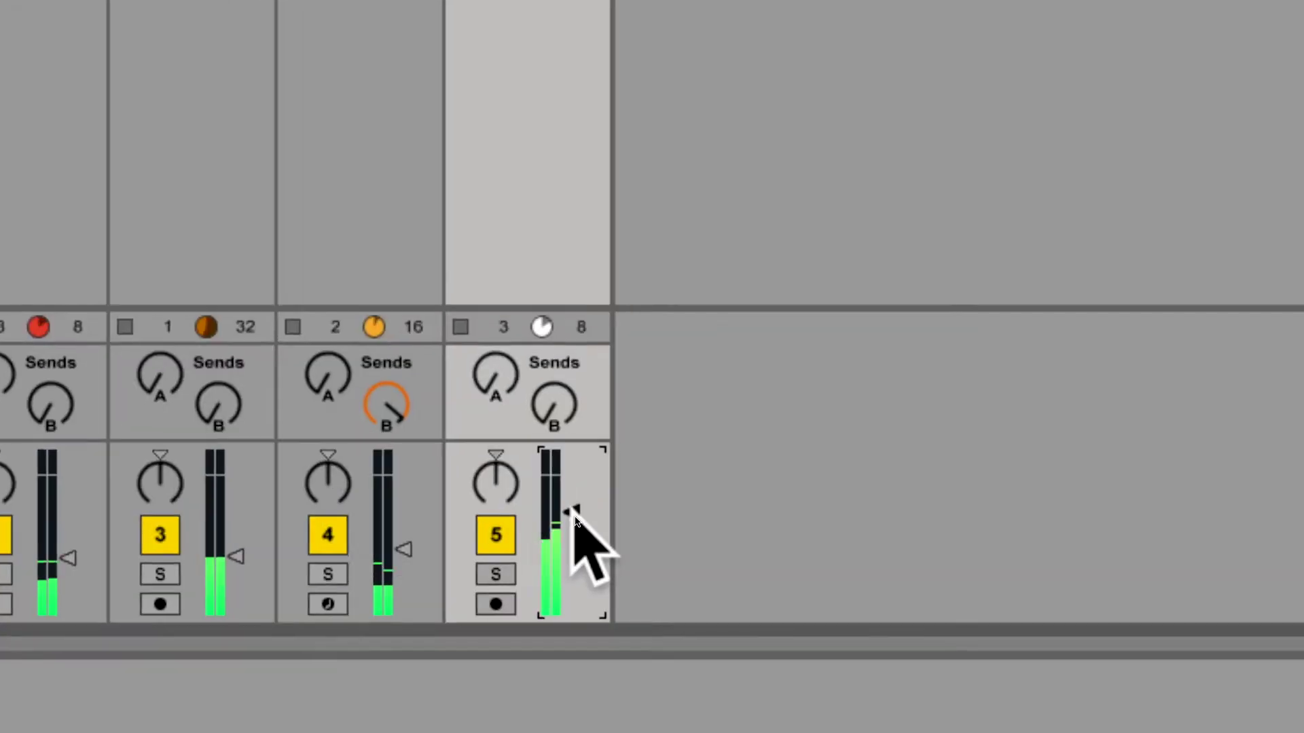
left_click_drag(571, 512, 574, 516)
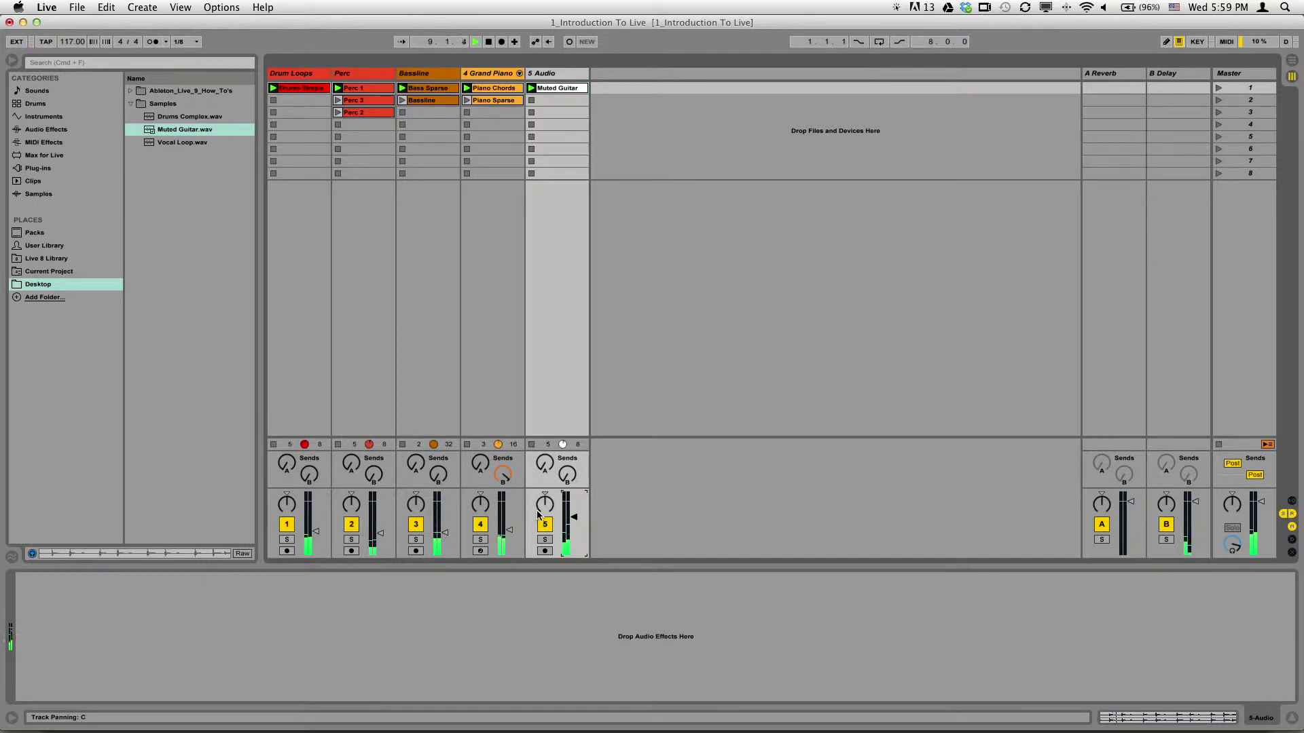
Try panning the Muted Guitar track and return it to centre, and switch the track off and back on.
left_click_drag(546, 508, 545, 505)
left_click(546, 526)
left_click(546, 526)
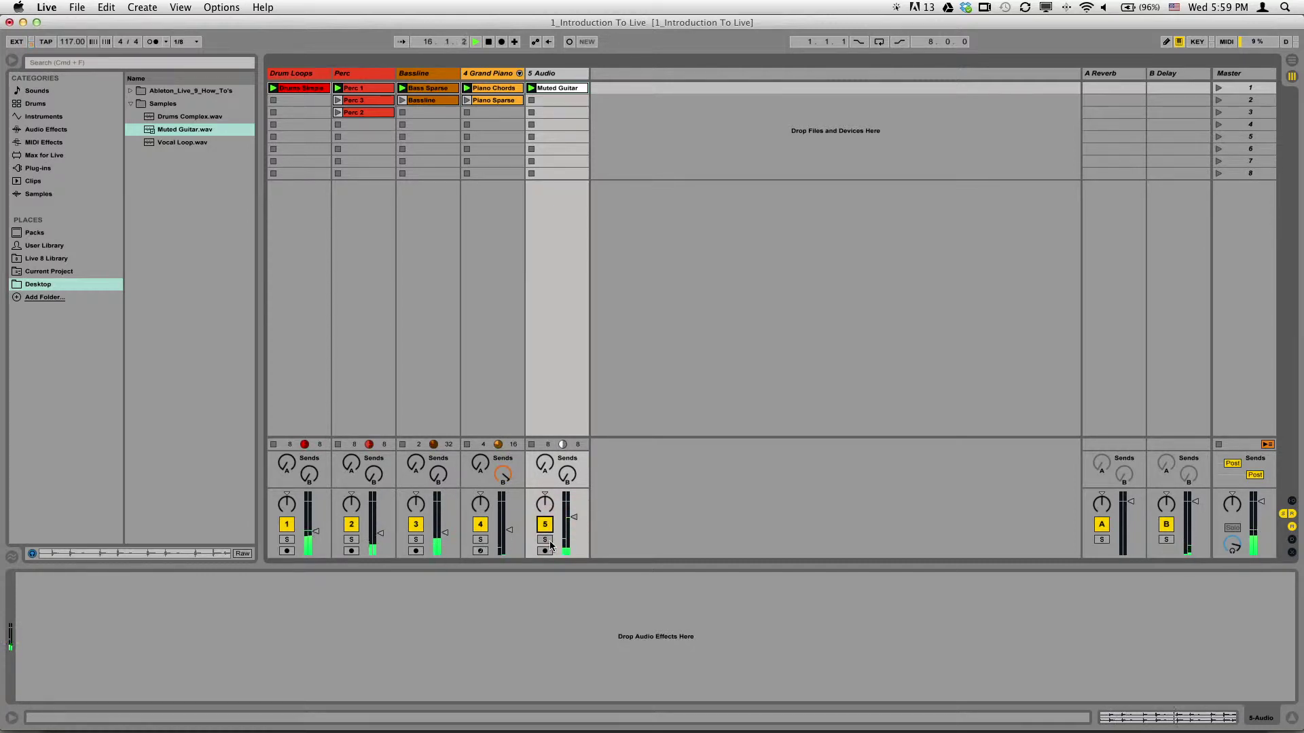
Solo and unsolo the Muted Guitar, Grand Piano and Bassline tracks one after another.
left_click(545, 540)
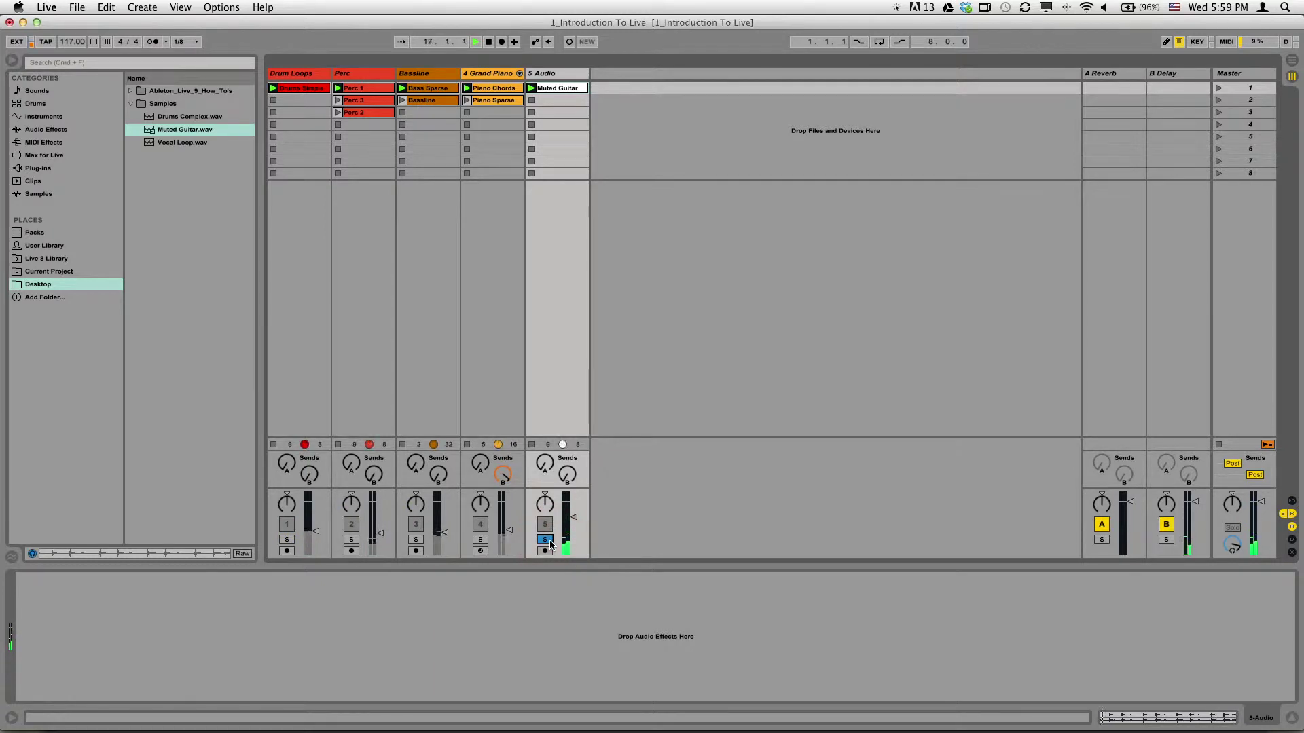
left_click(546, 541)
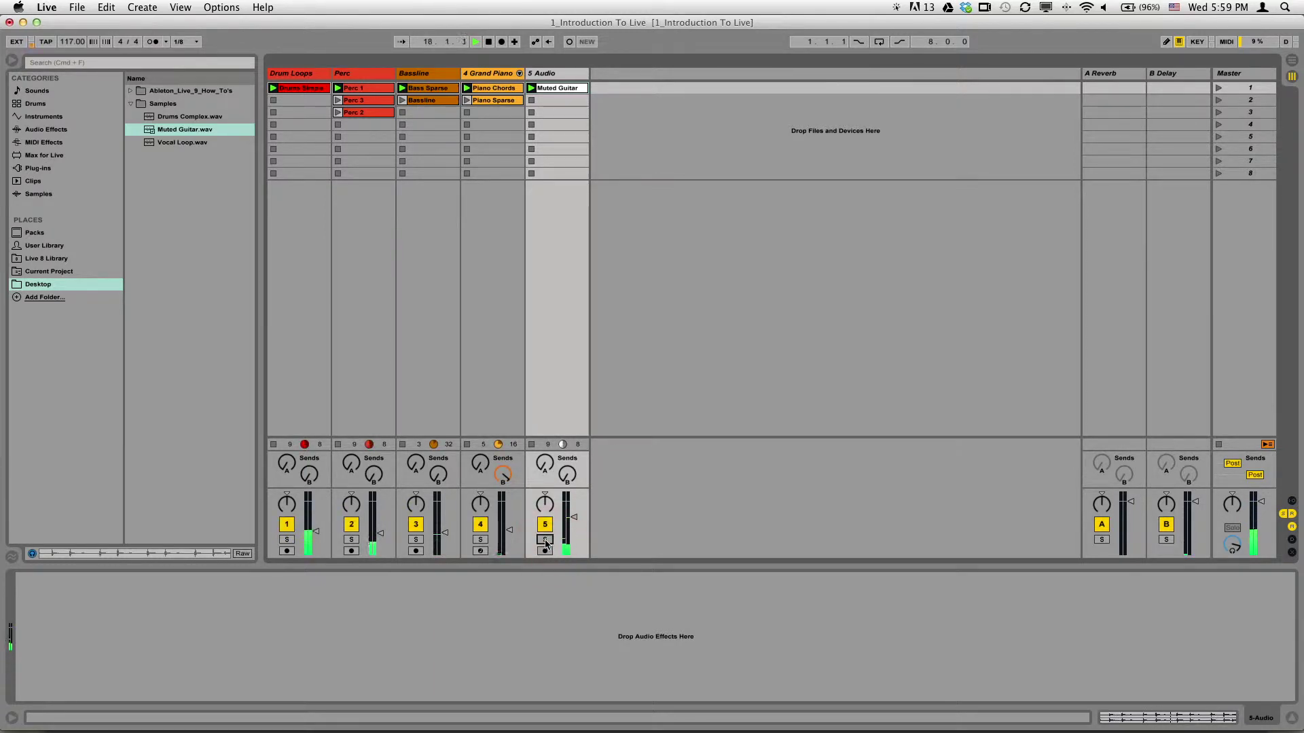
left_click(482, 541)
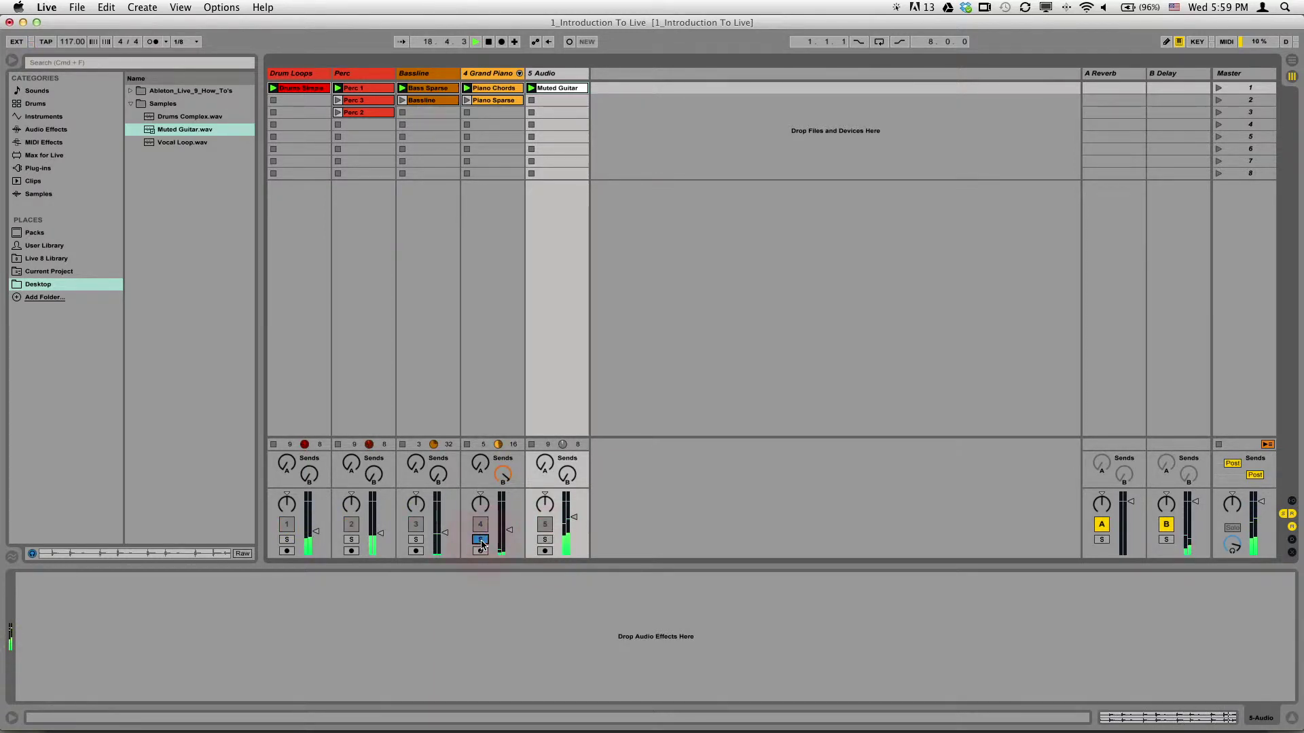
left_click(481, 541)
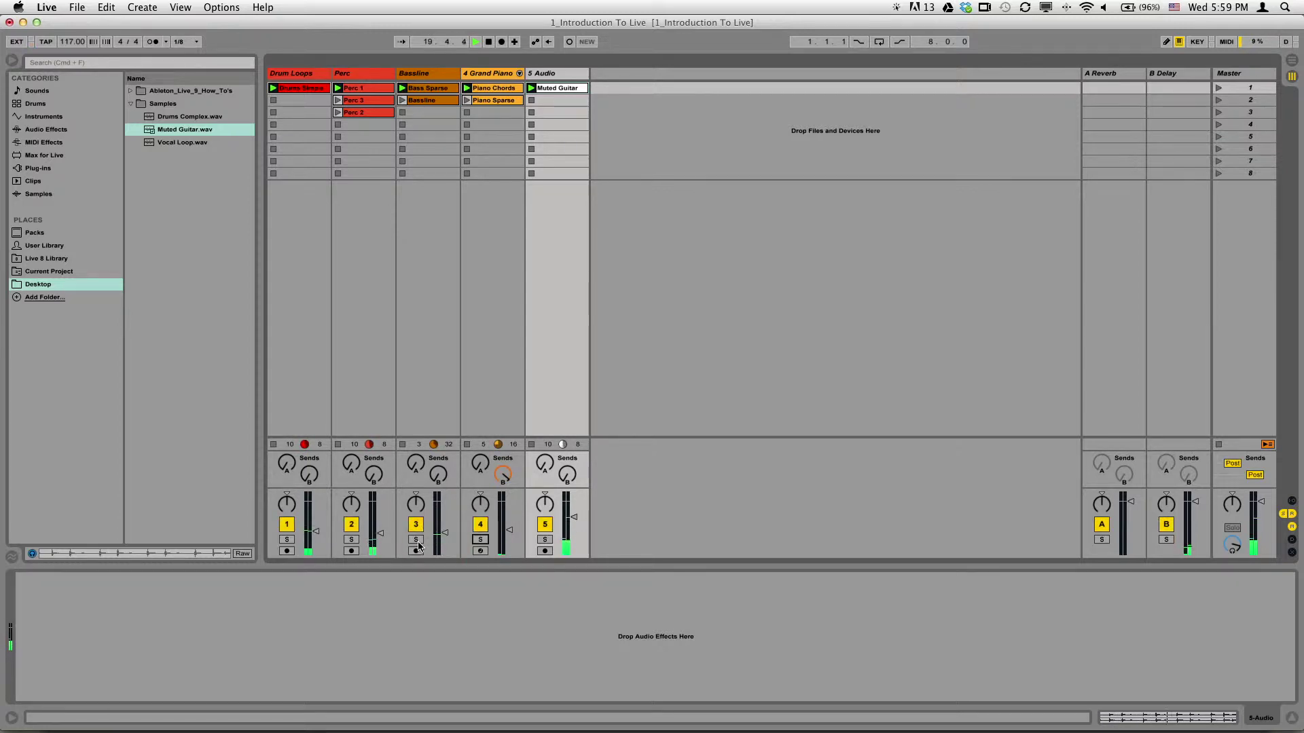
left_click(416, 540)
left_click(416, 541)
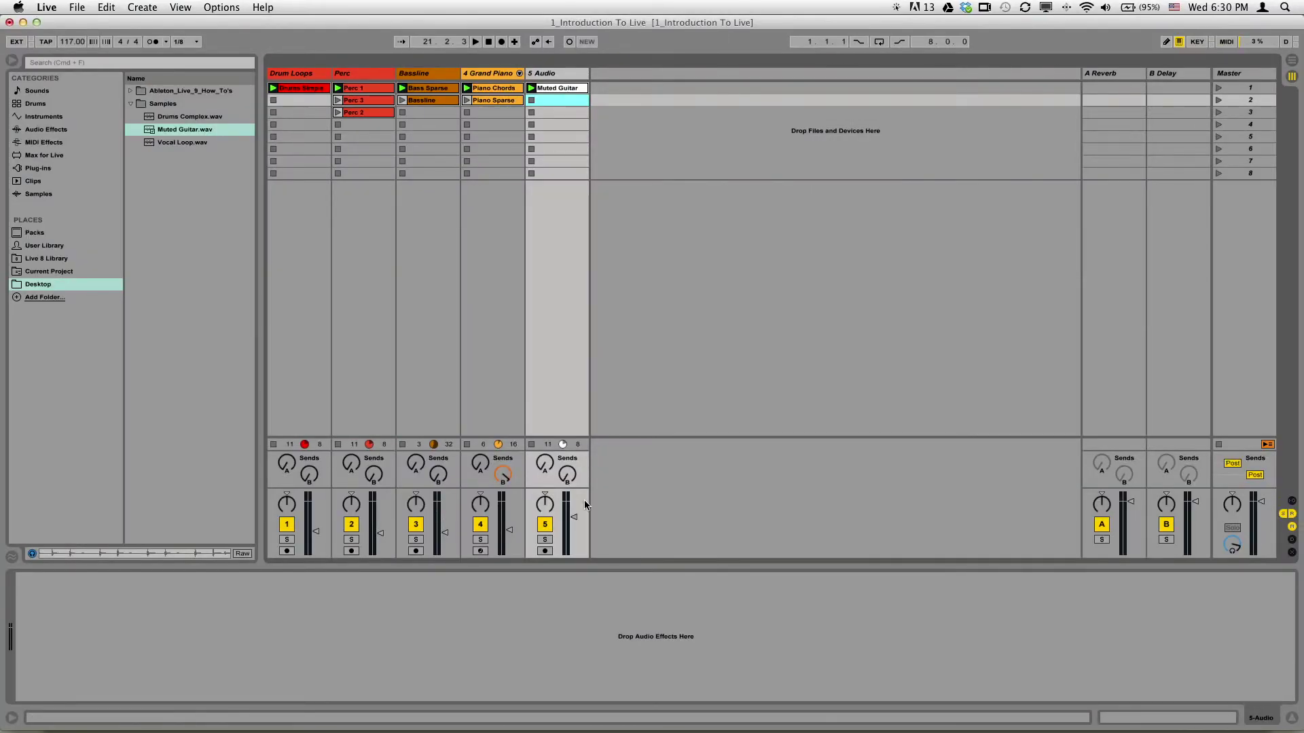
Rename the 5 Audio track as Guitar.
left_click(550, 75)
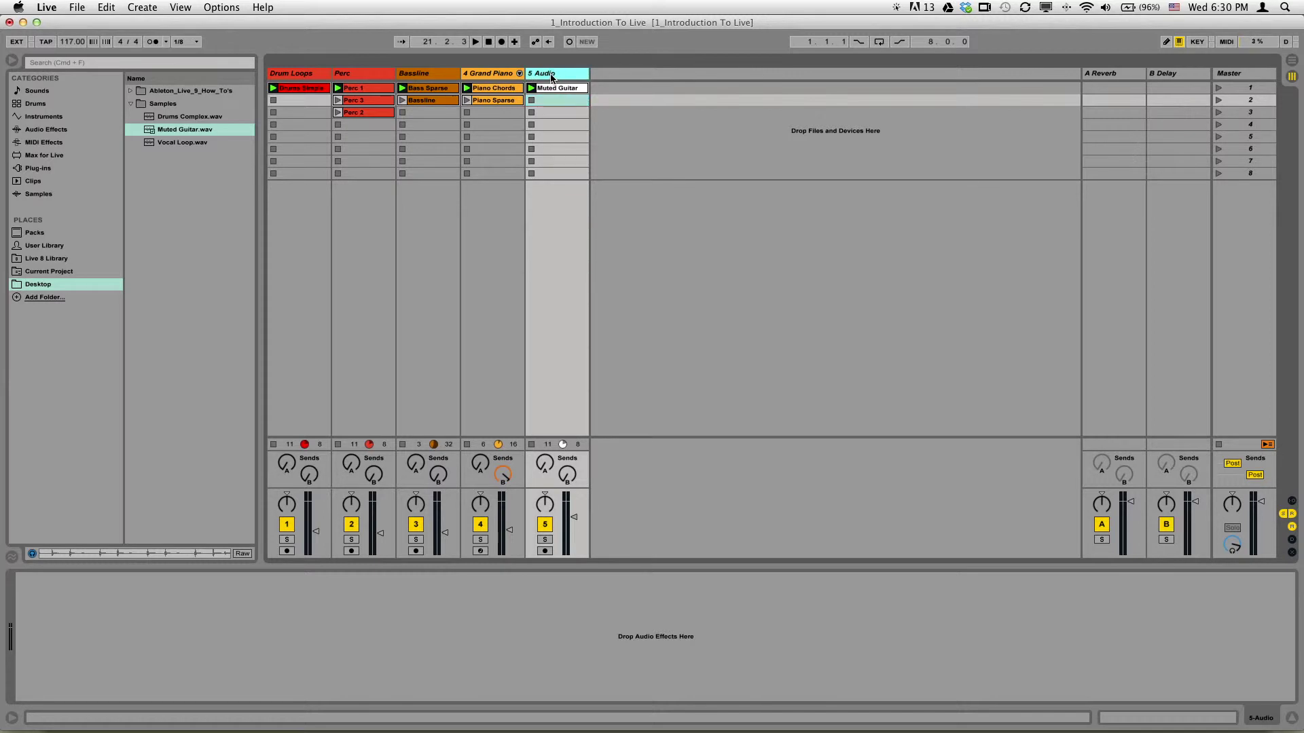
right_click(552, 76)
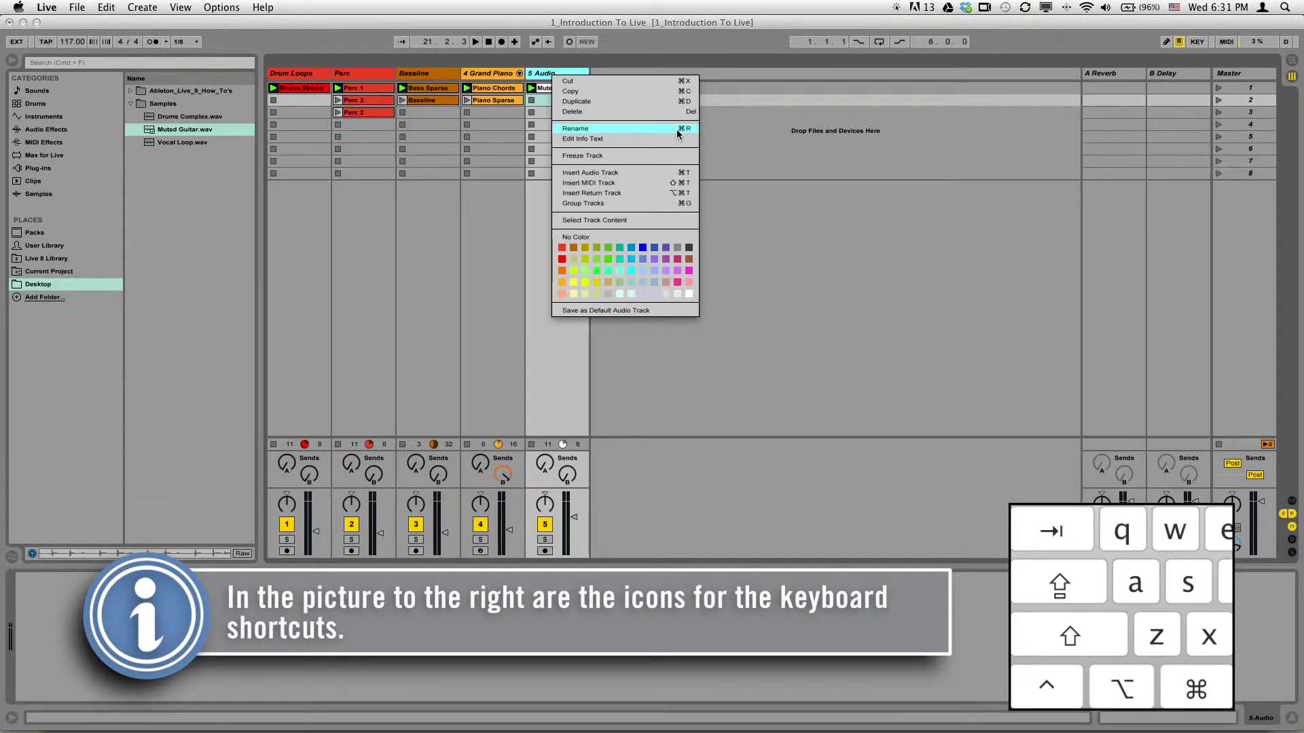
left_click(677, 129)
type("Guitar")
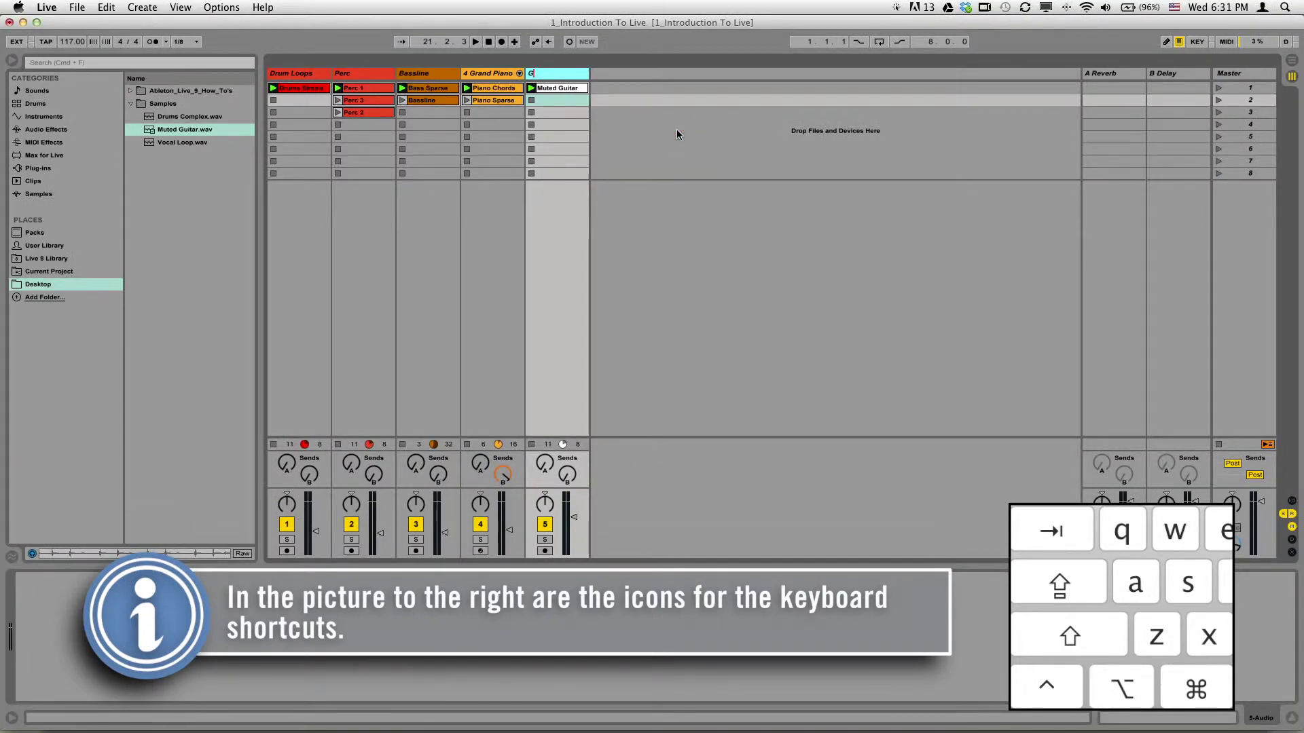
key("Return")
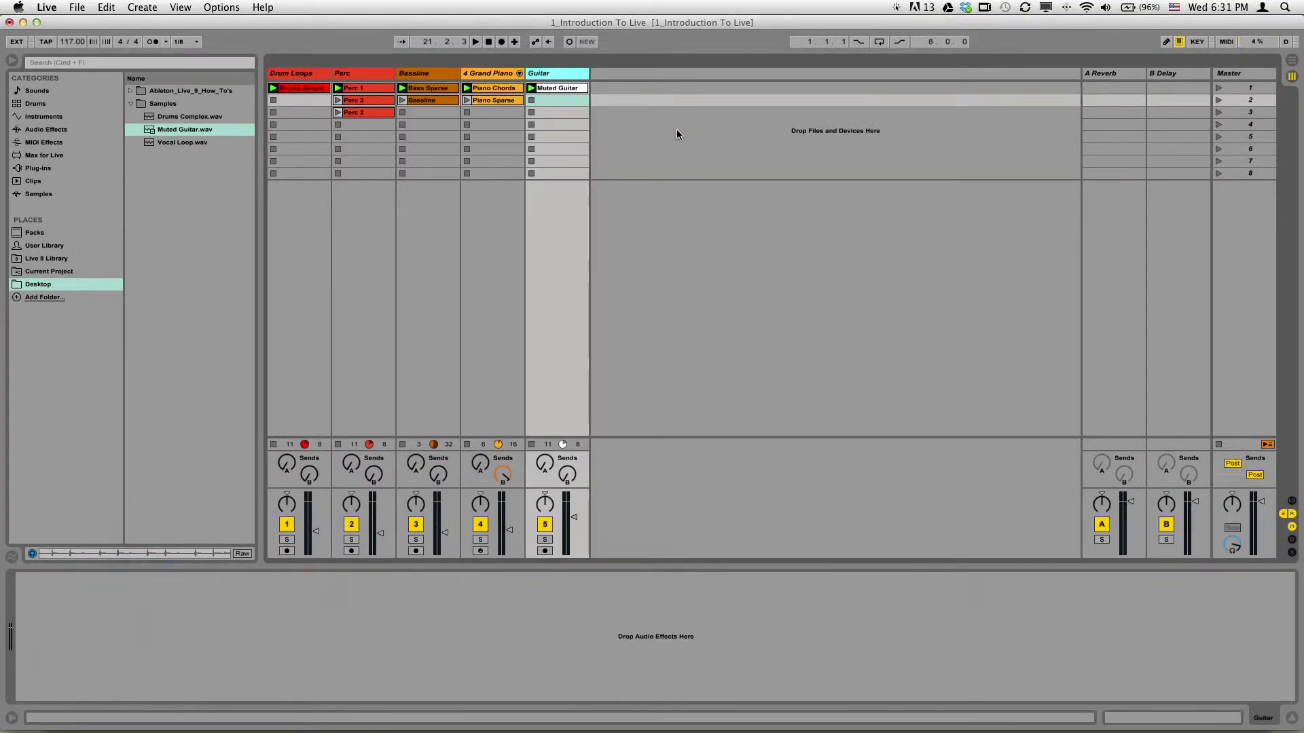
Colour the Guitar track and its Muted Guitar clip green.
right_click(568, 73)
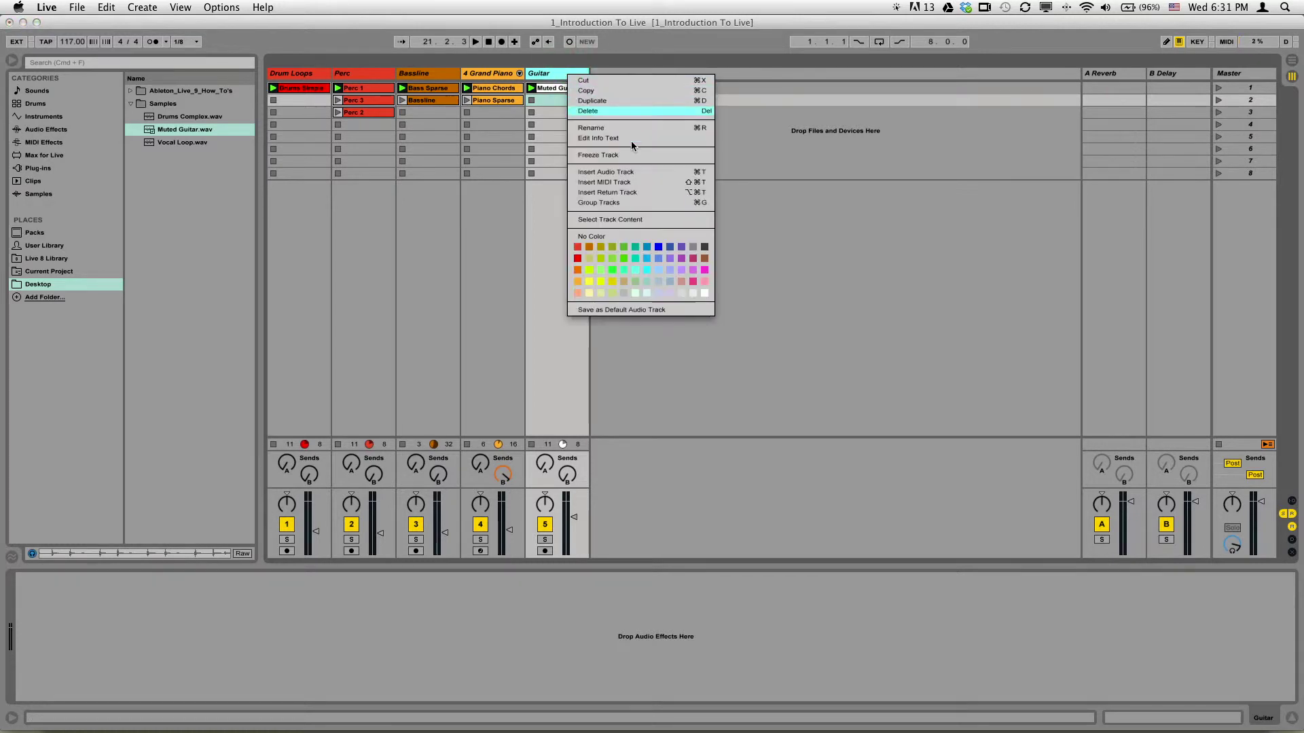
left_click(617, 260)
right_click(572, 90)
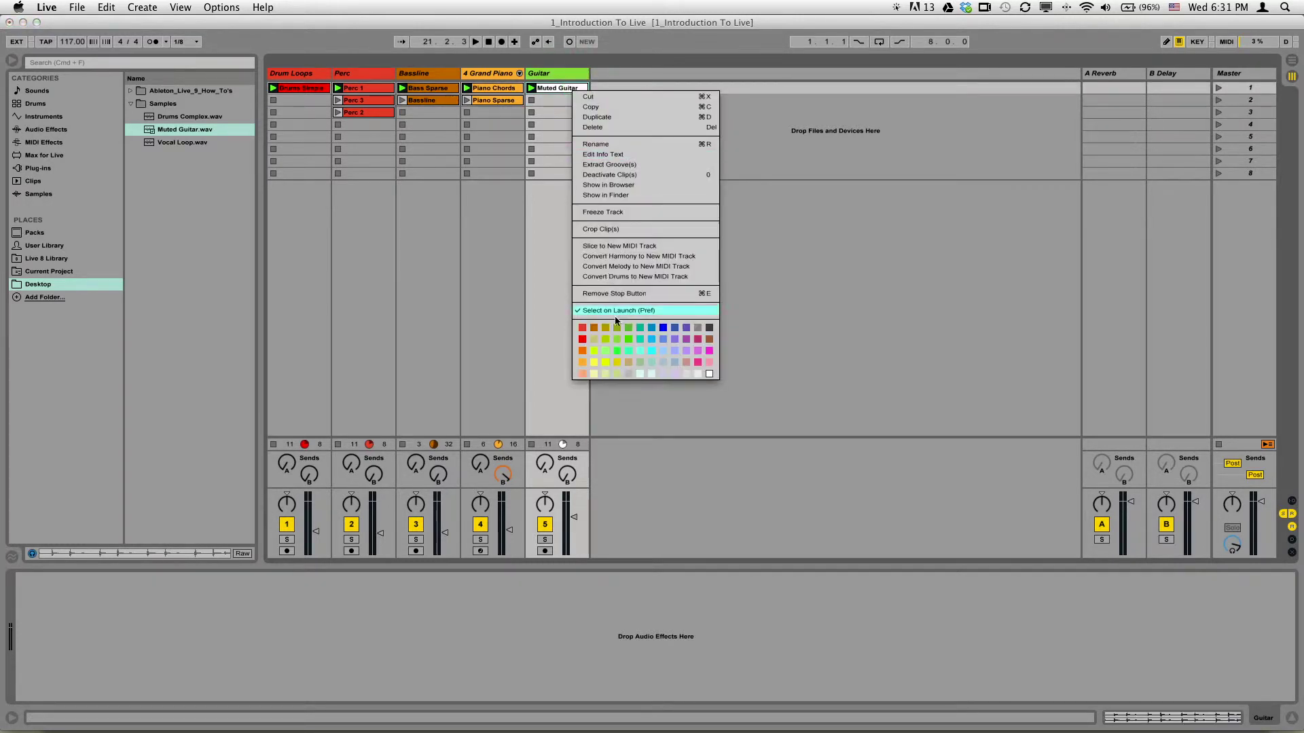
left_click(621, 338)
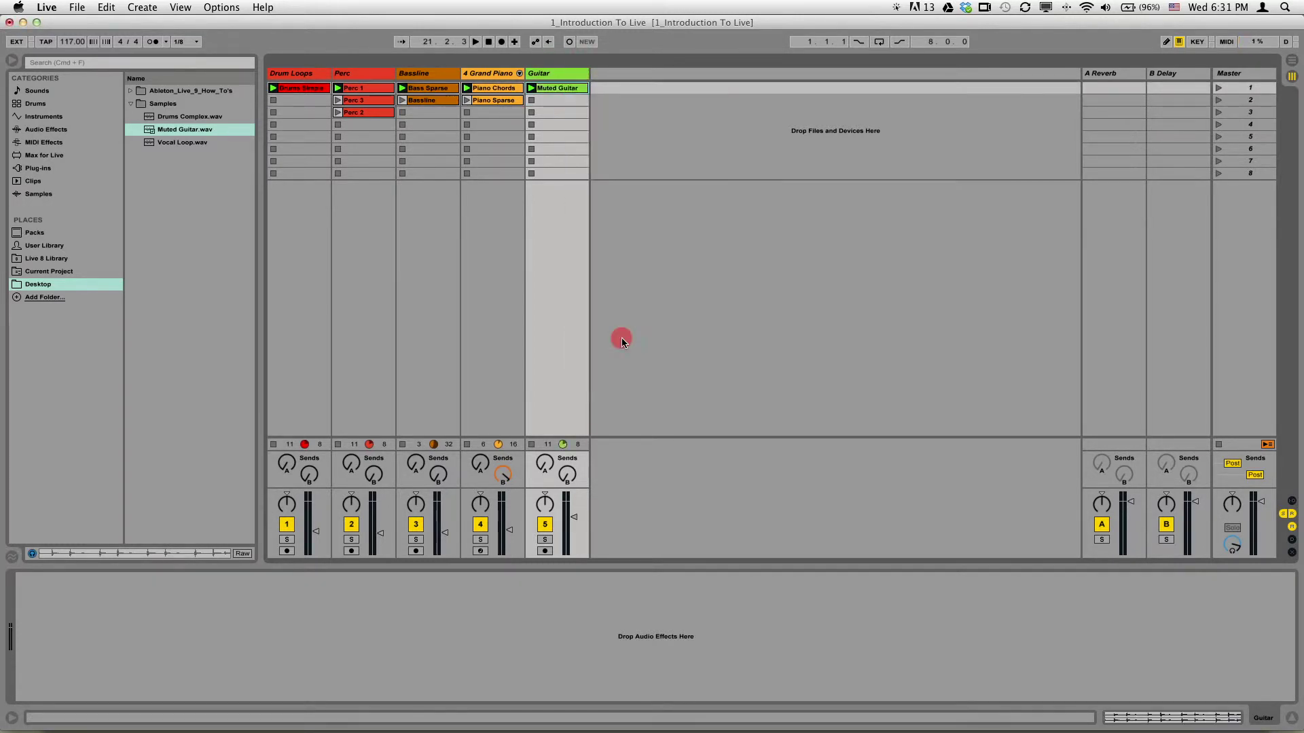
Open the sample settings of the drum clip in scene 1 of Drum Loops and set its gain to 0.31 dB.
left_click(569, 89)
left_click(565, 100)
left_click(566, 94)
left_click(309, 92)
double_click(309, 91)
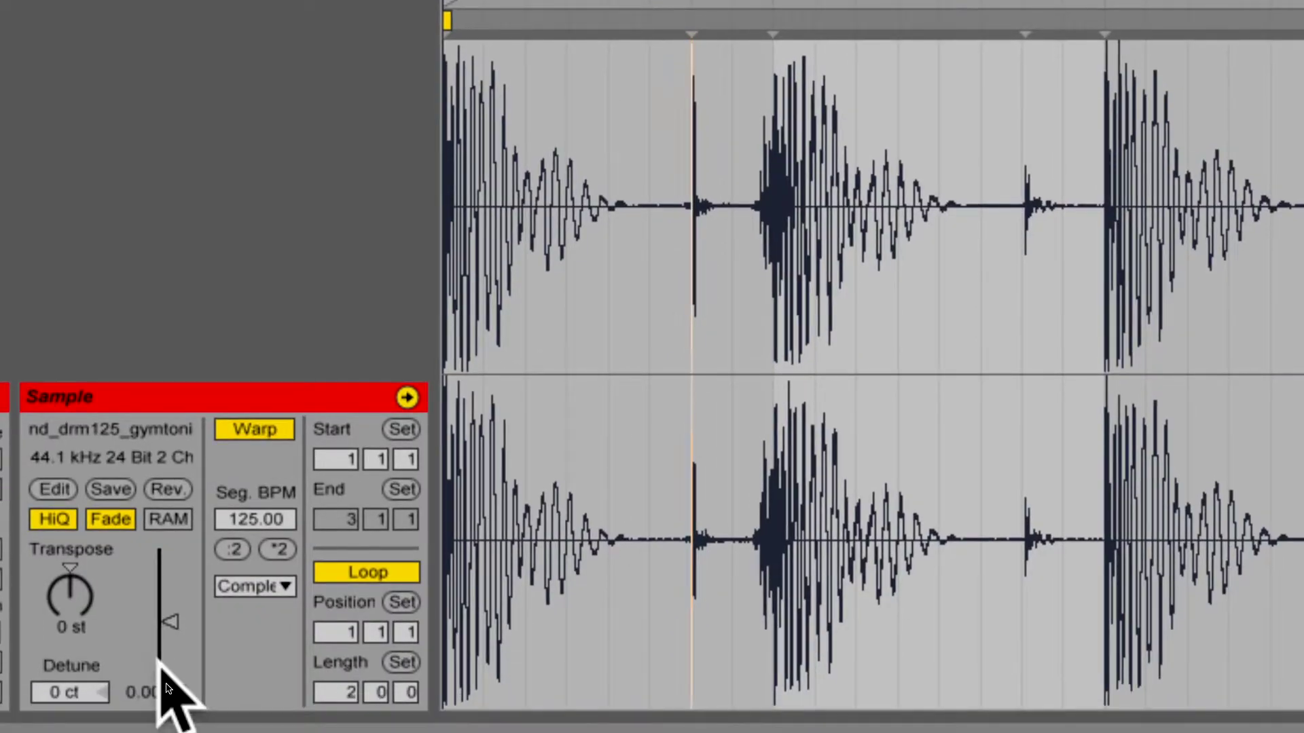
left_click_drag(131, 671, 132, 629)
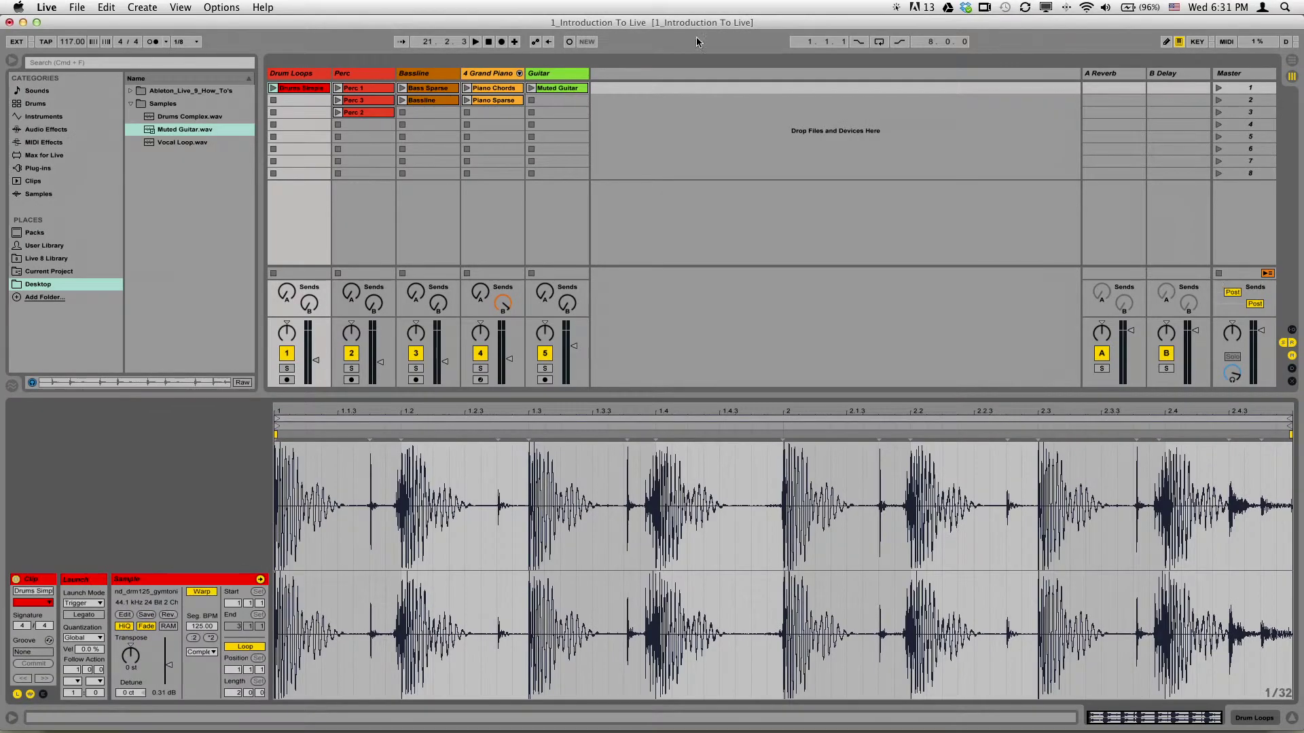
Launch the drum clip in scene 1 of Drum Loops and transpose it down to -8 st.
left_click(273, 88)
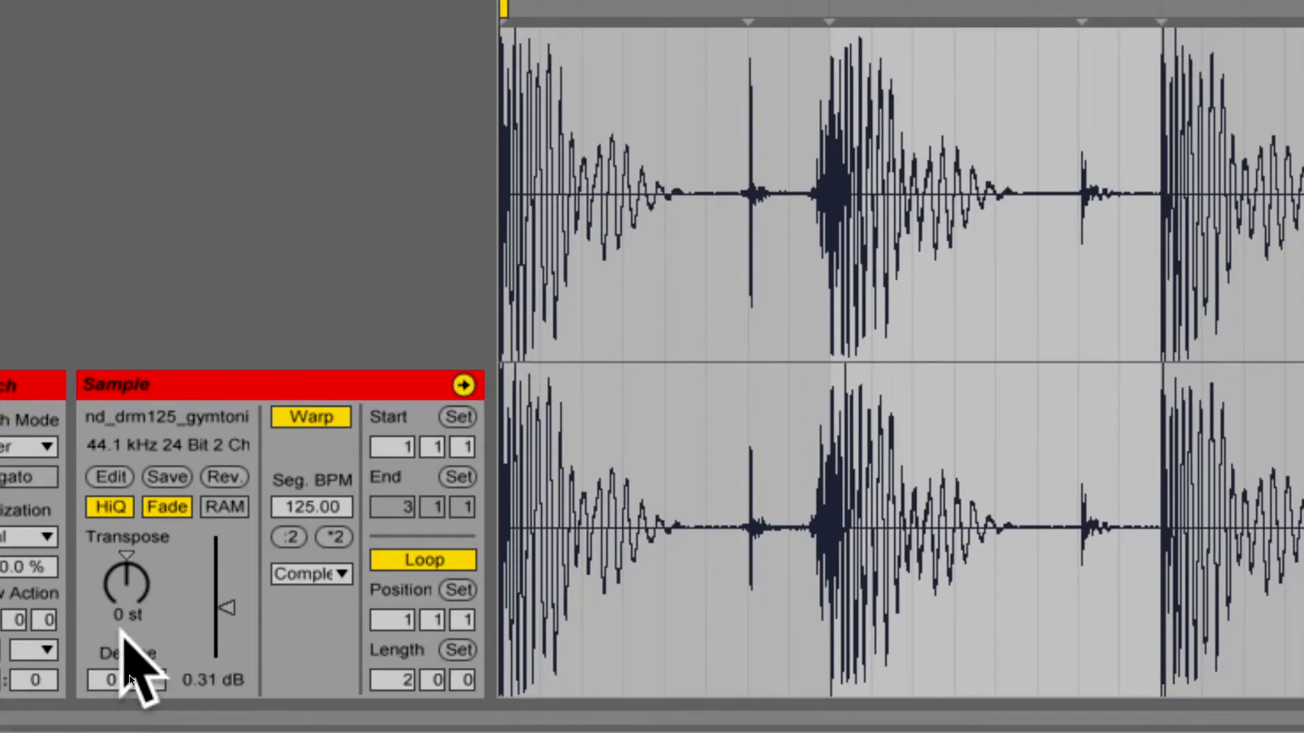
left_click(126, 648)
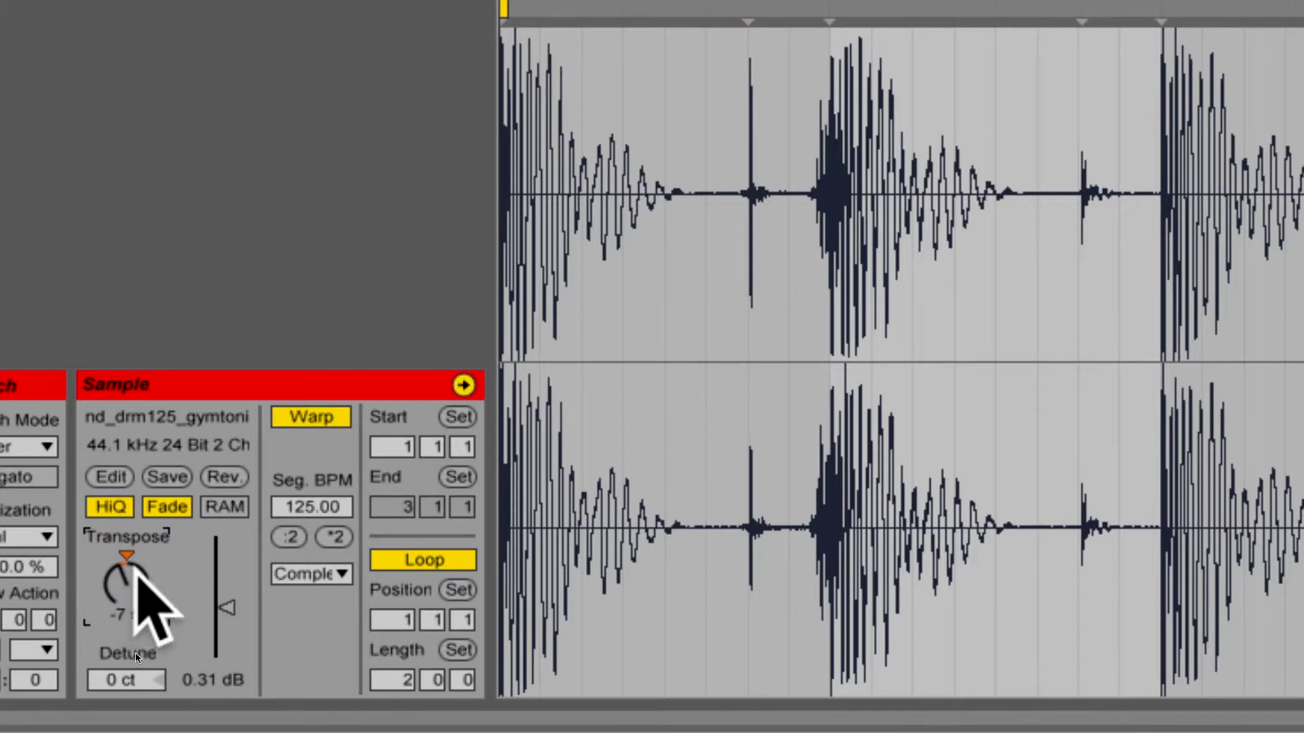
left_click(127, 582)
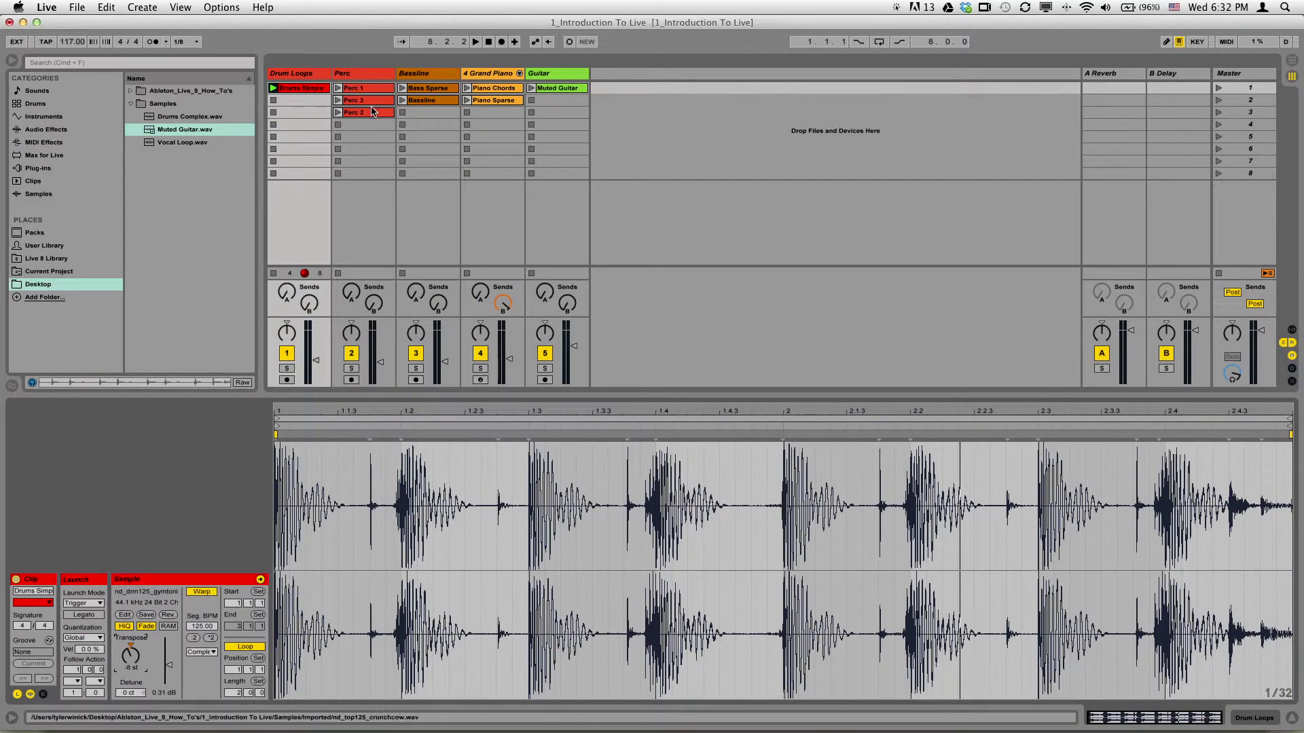
Launch the Perc 1 clip, reverse its sample and return it to its original direction.
left_click(371, 93)
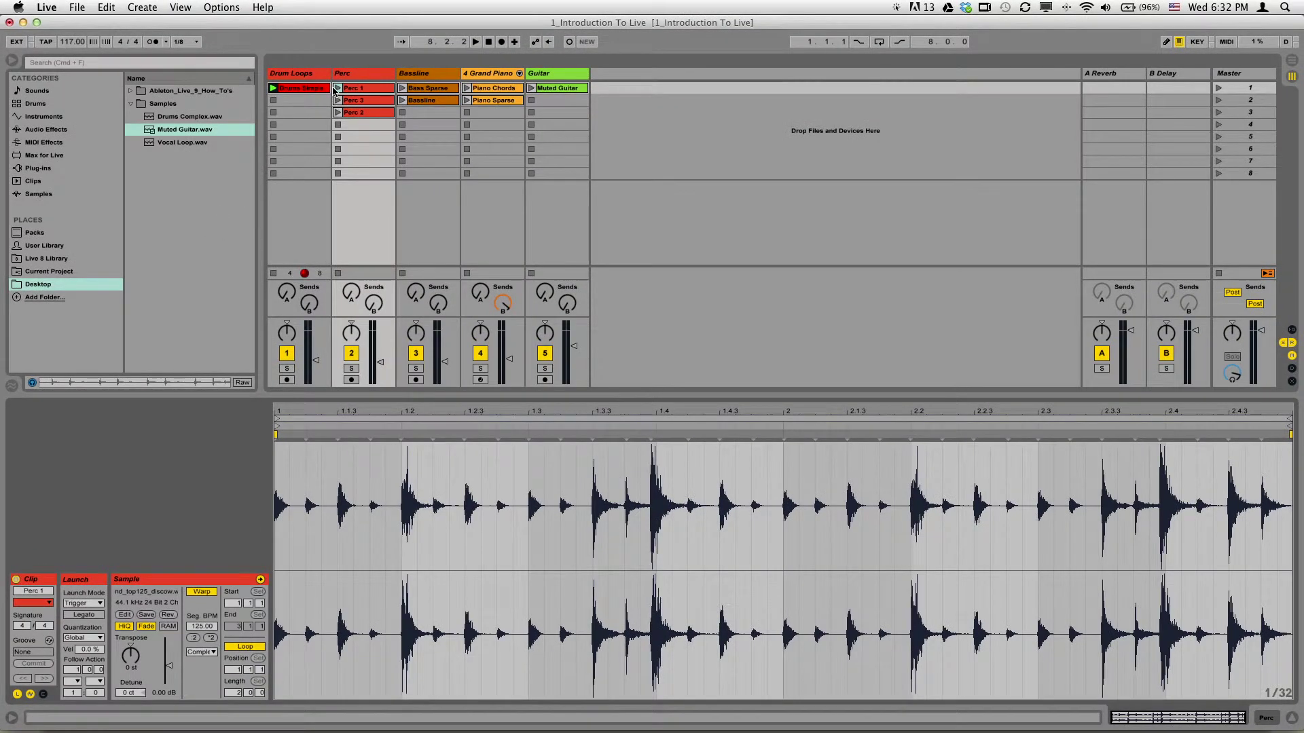
left_click(337, 88)
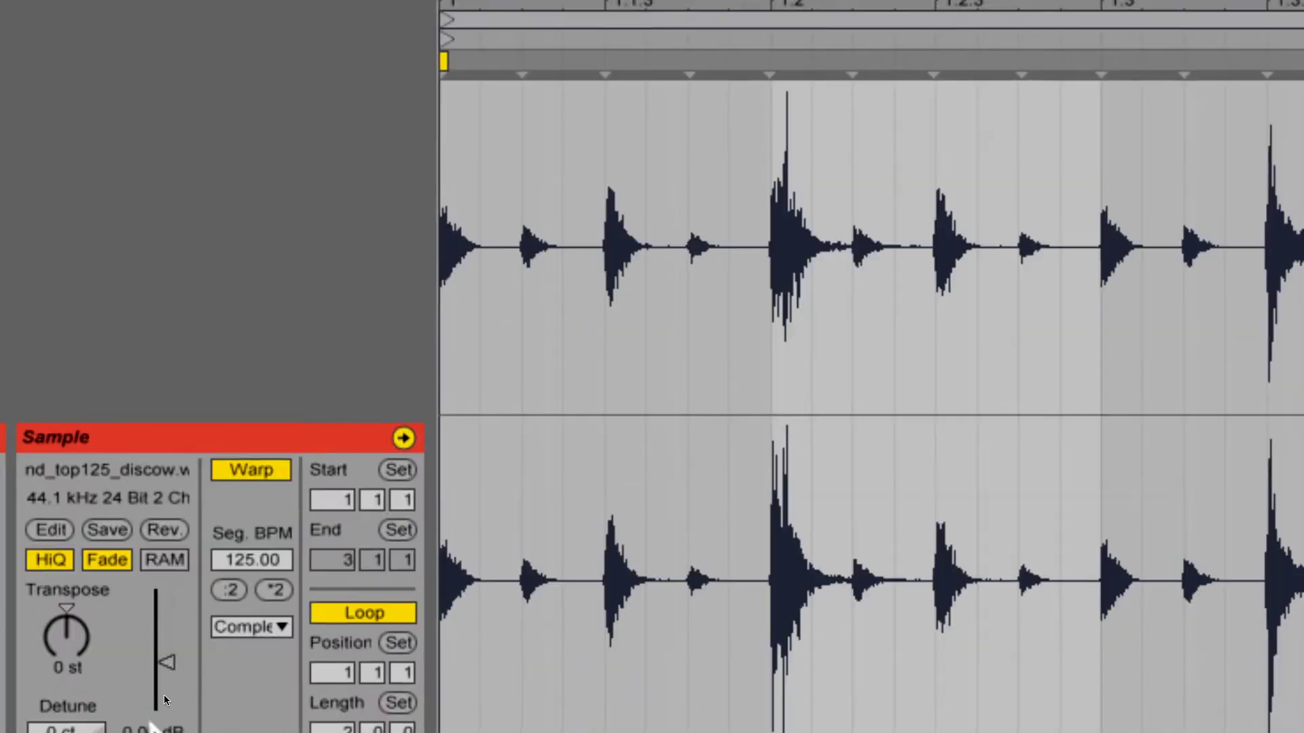
left_click(164, 529)
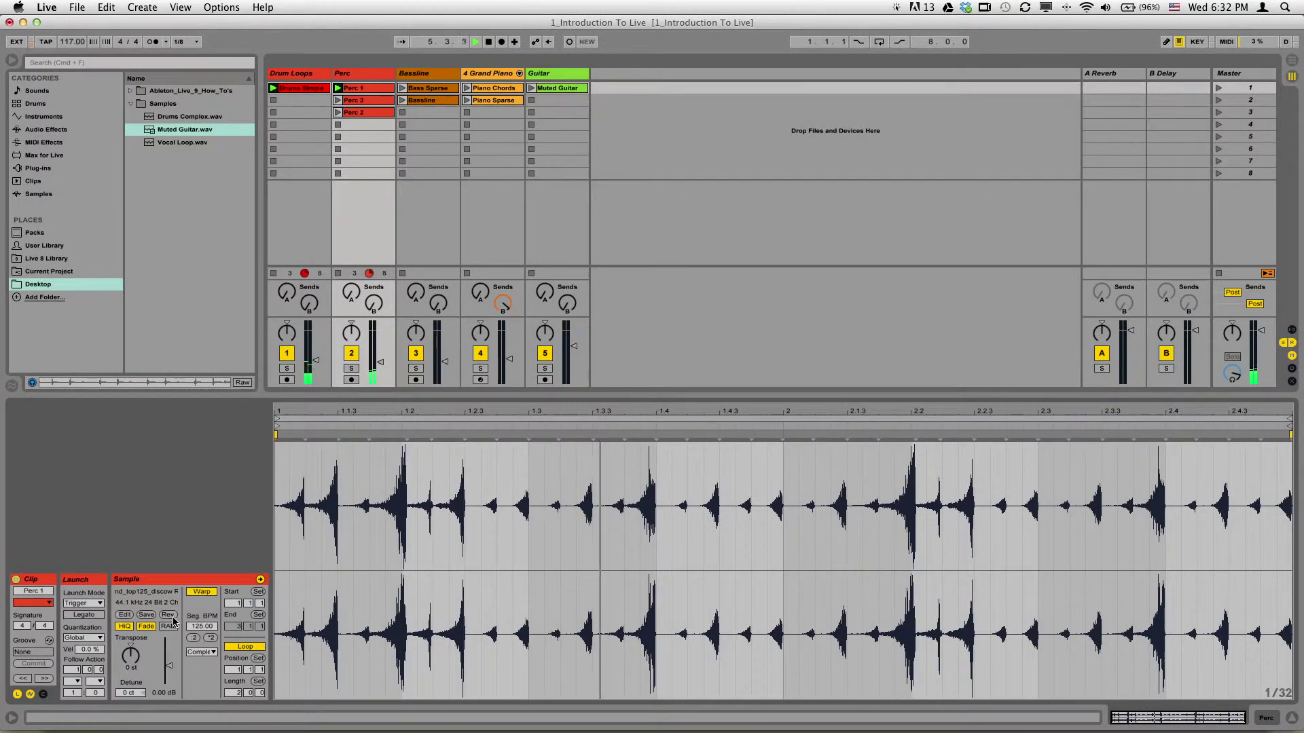
left_click(172, 617)
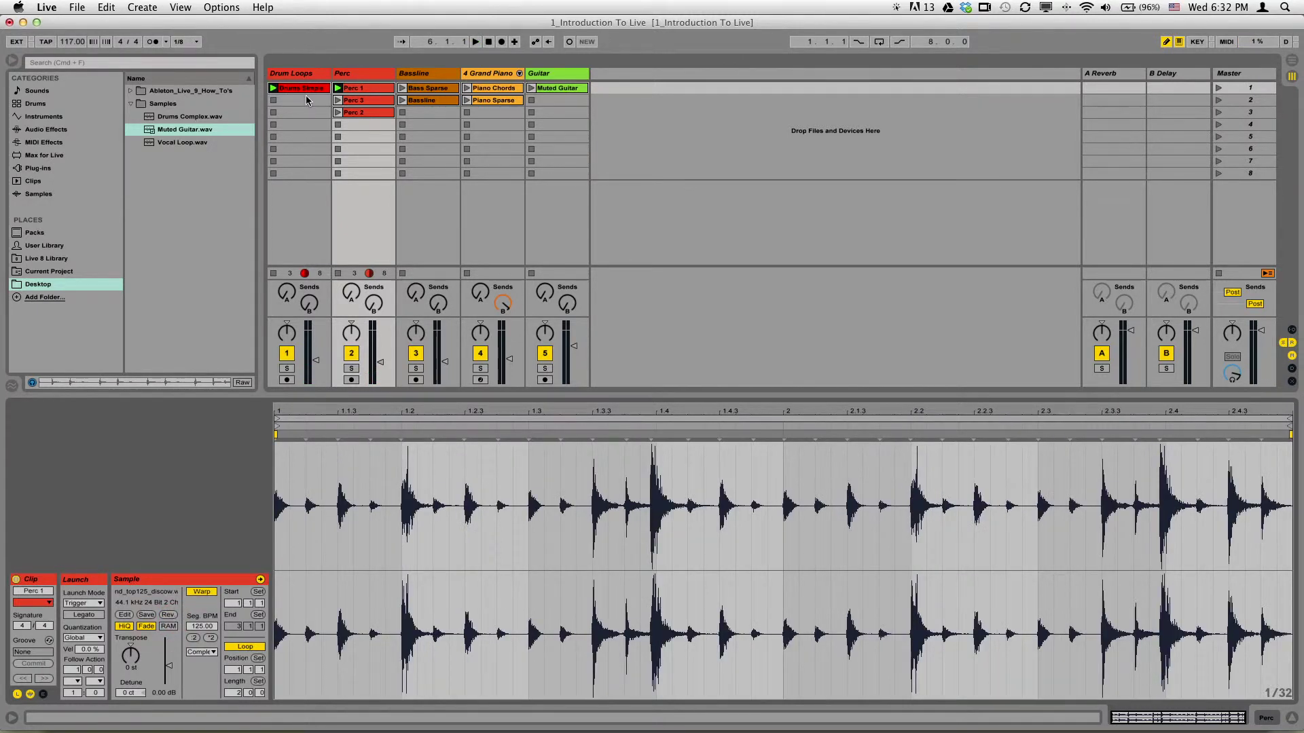
Reset the drum clip's transpose to 0 st, try a higher gain of 4.88 dB and return the gain to 0.00 dB.
left_click(305, 89)
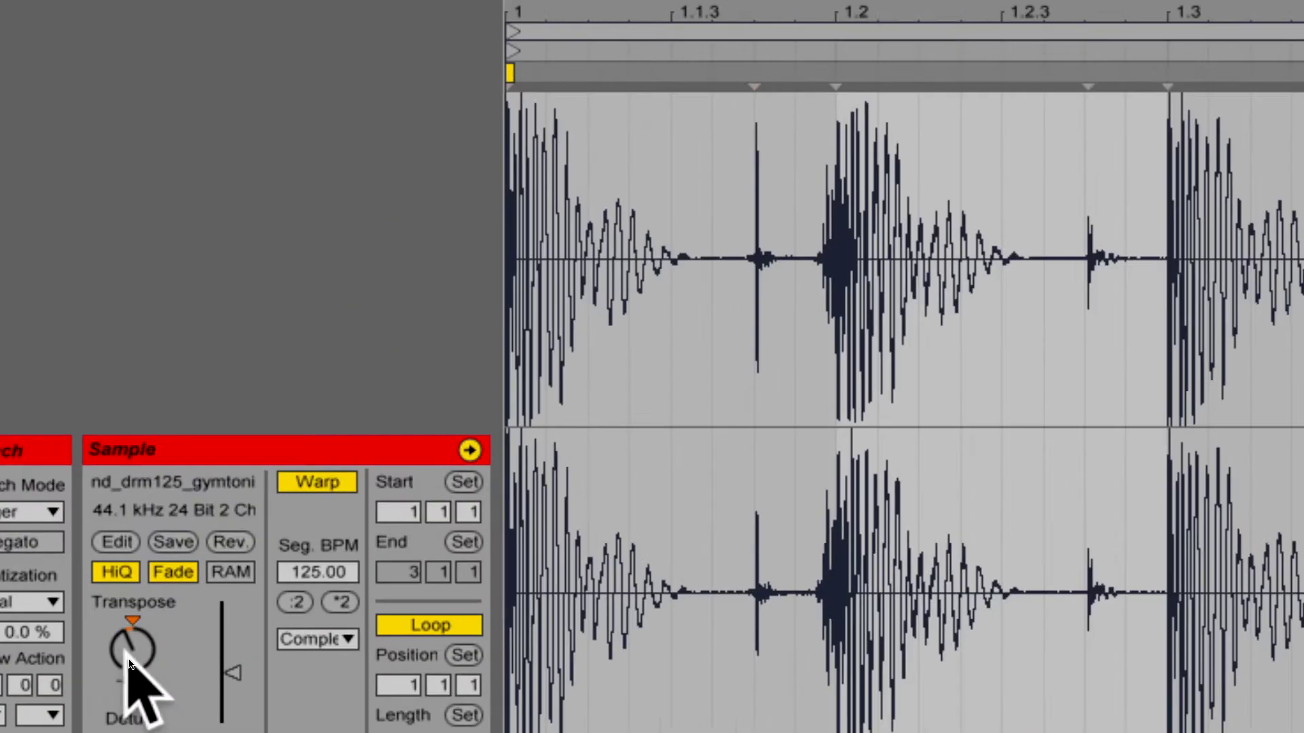
left_click_drag(132, 667, 129, 722)
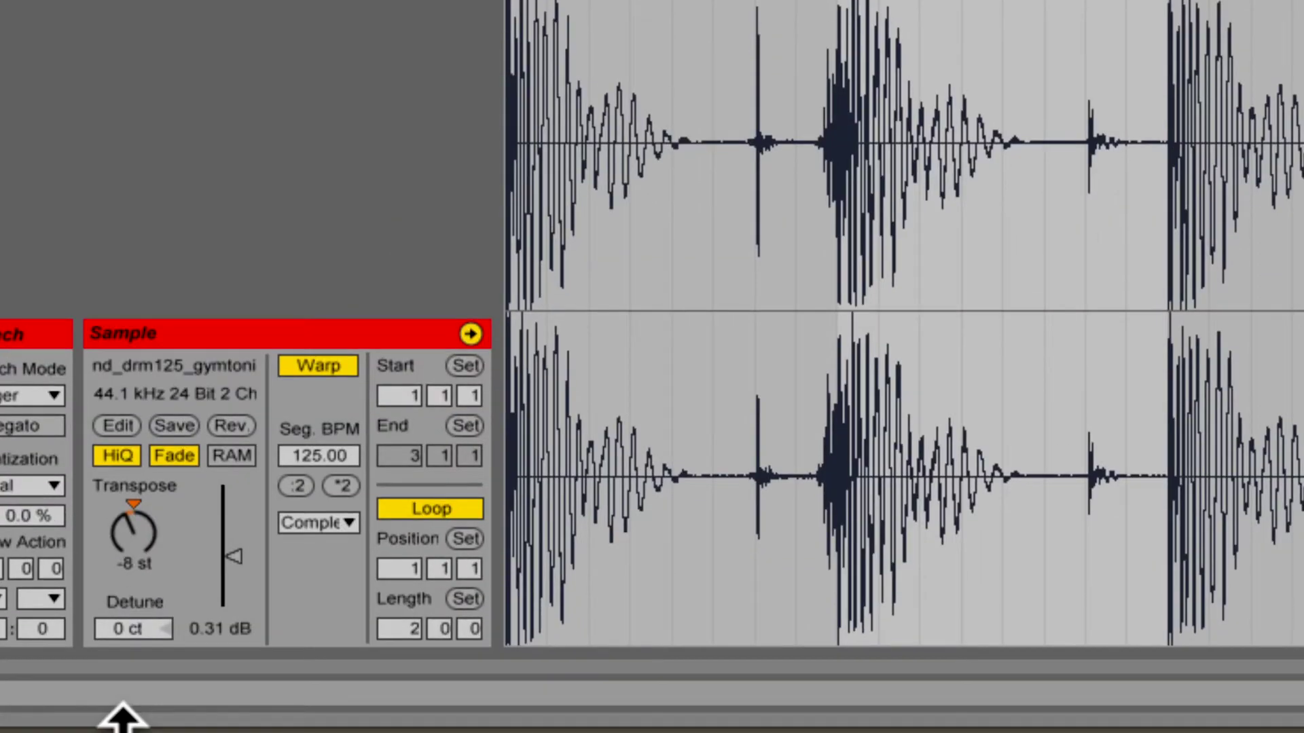
left_click_drag(129, 520, 134, 537)
key("Delete")
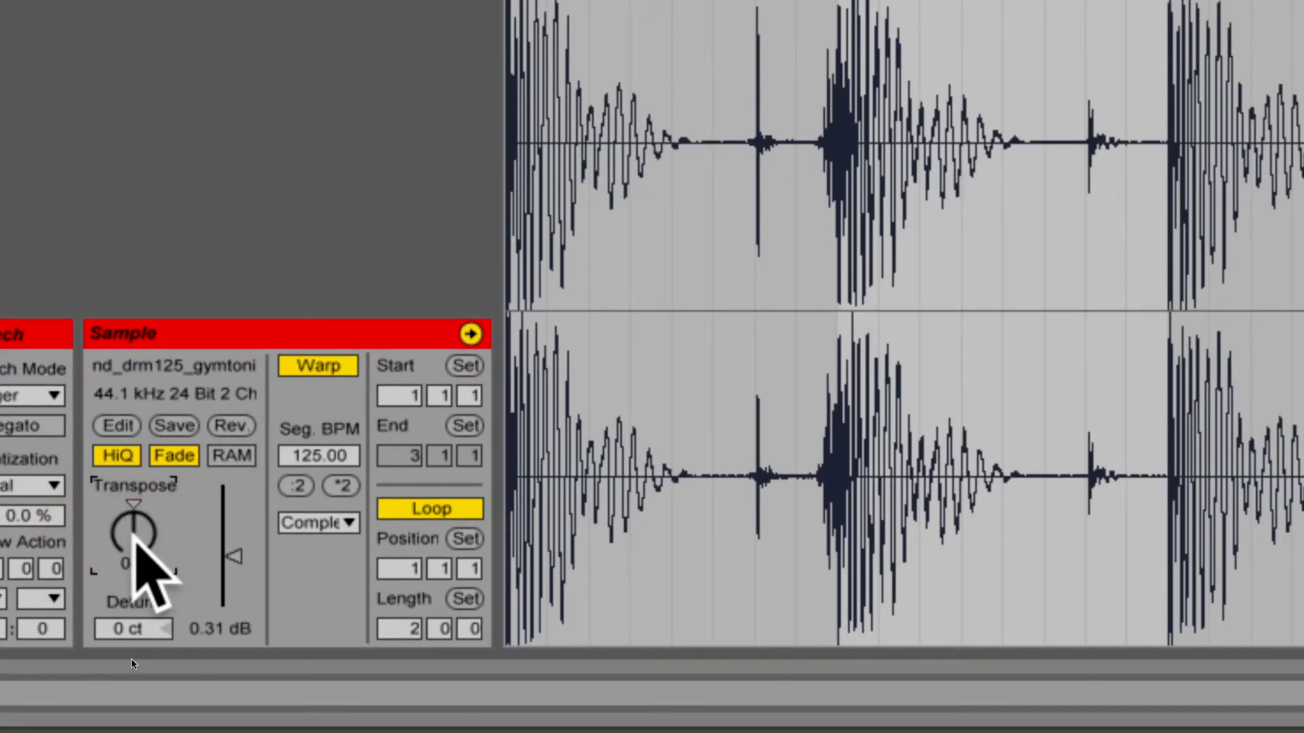
left_click_drag(227, 540, 197, 552)
left_click(233, 560)
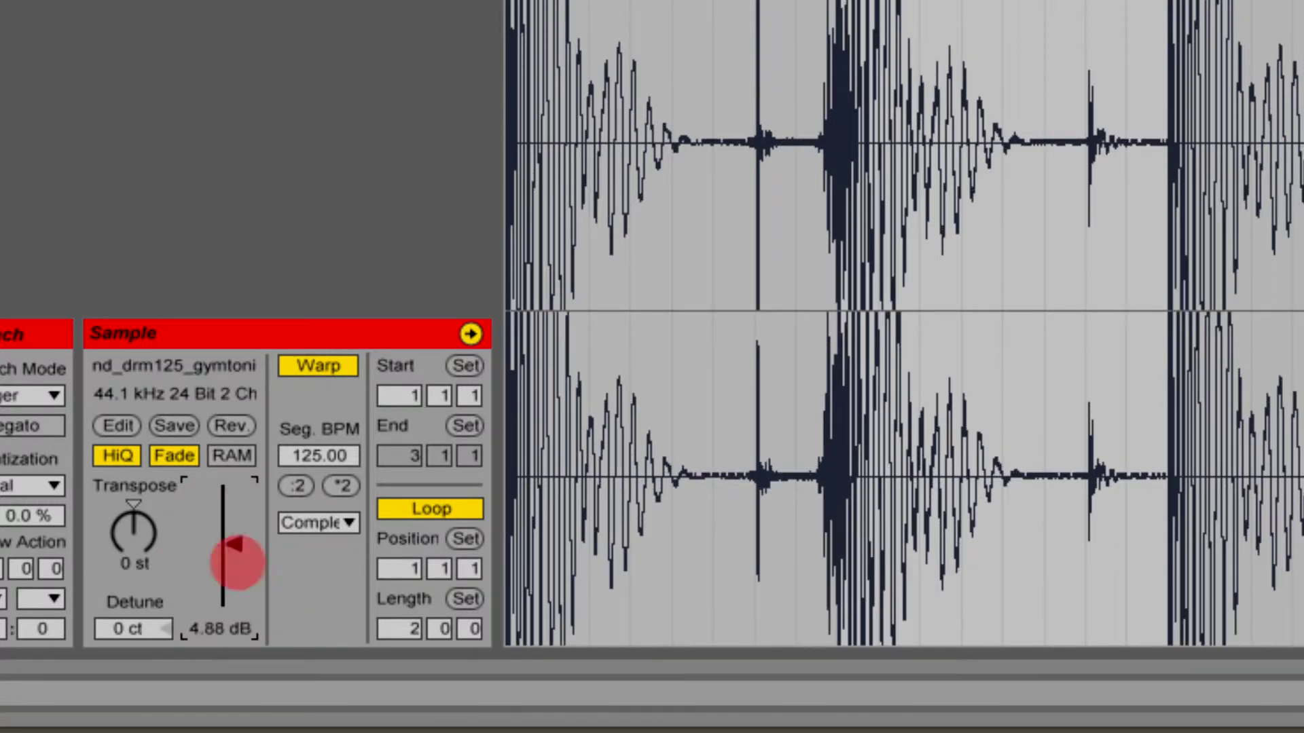
key("Delete")
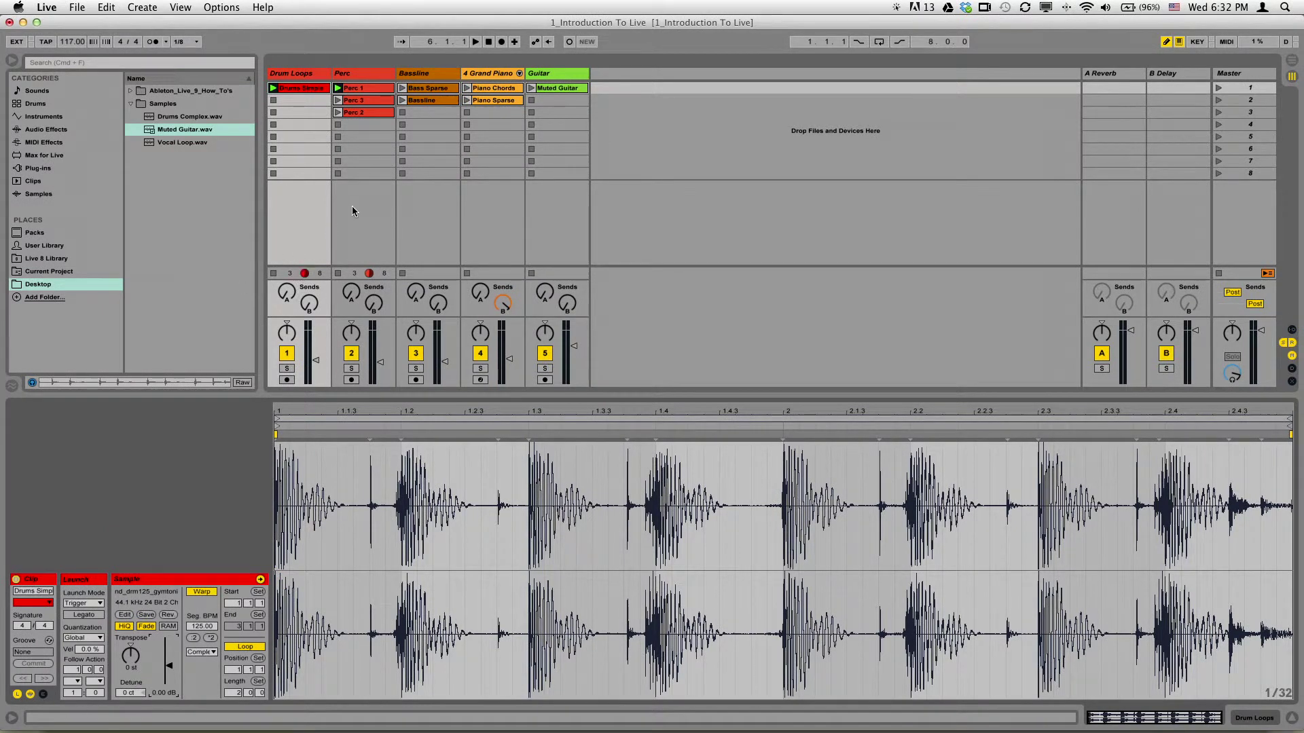
Double the Perc 1 clip's segment BPM, halve it back to 125.00 and double it again to 250.00.
left_click(363, 90)
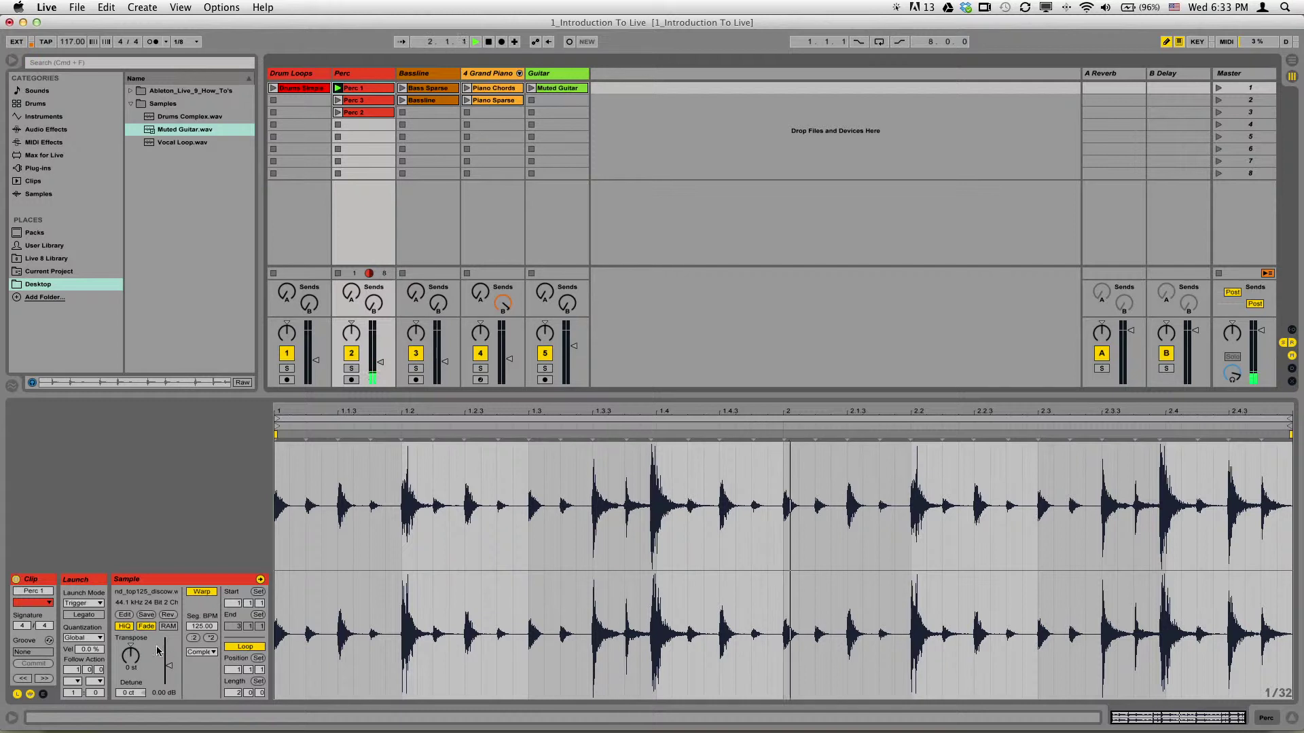
left_click(211, 638)
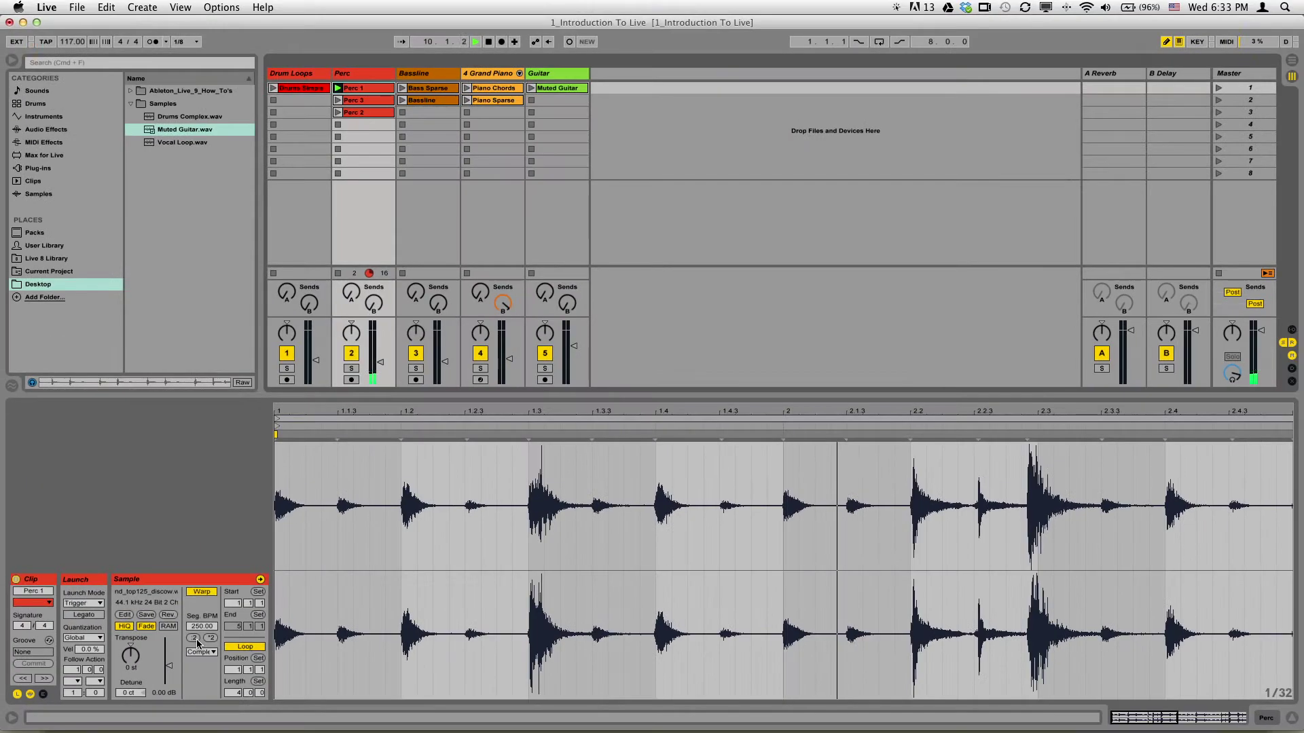
left_click(163, 635)
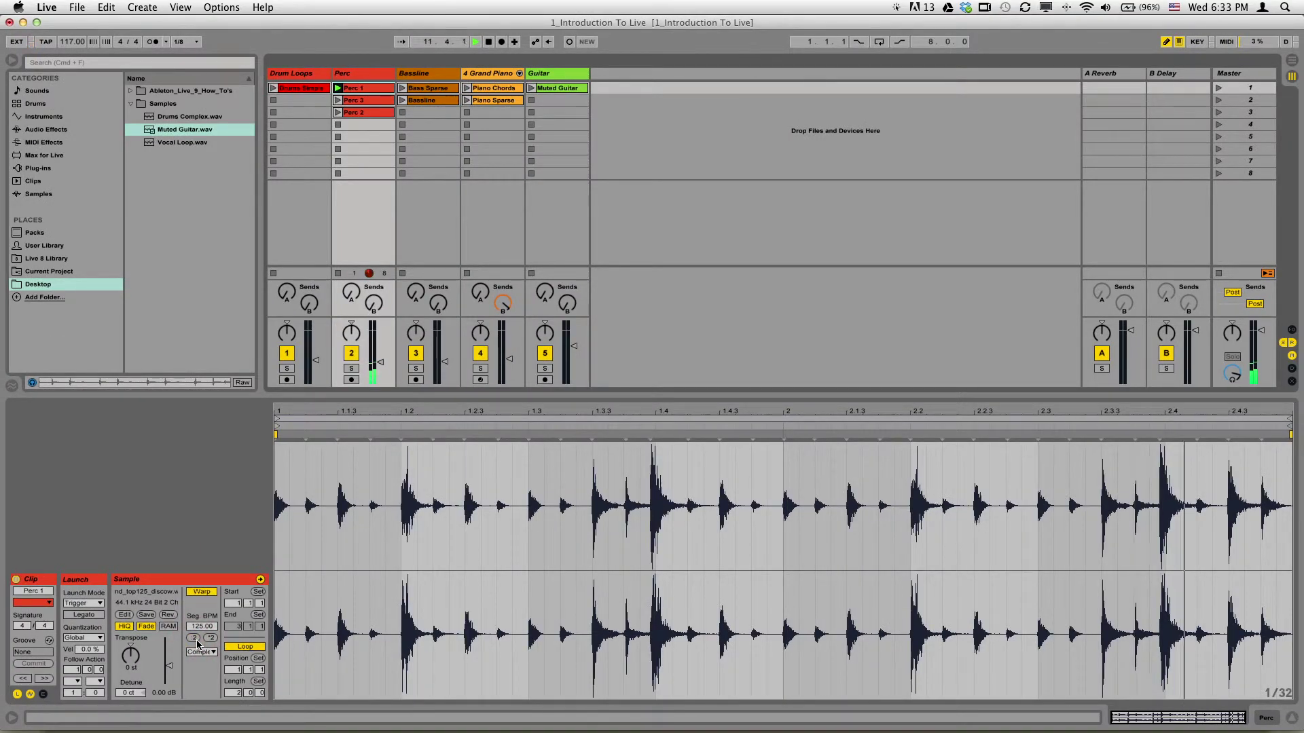
left_click(211, 639)
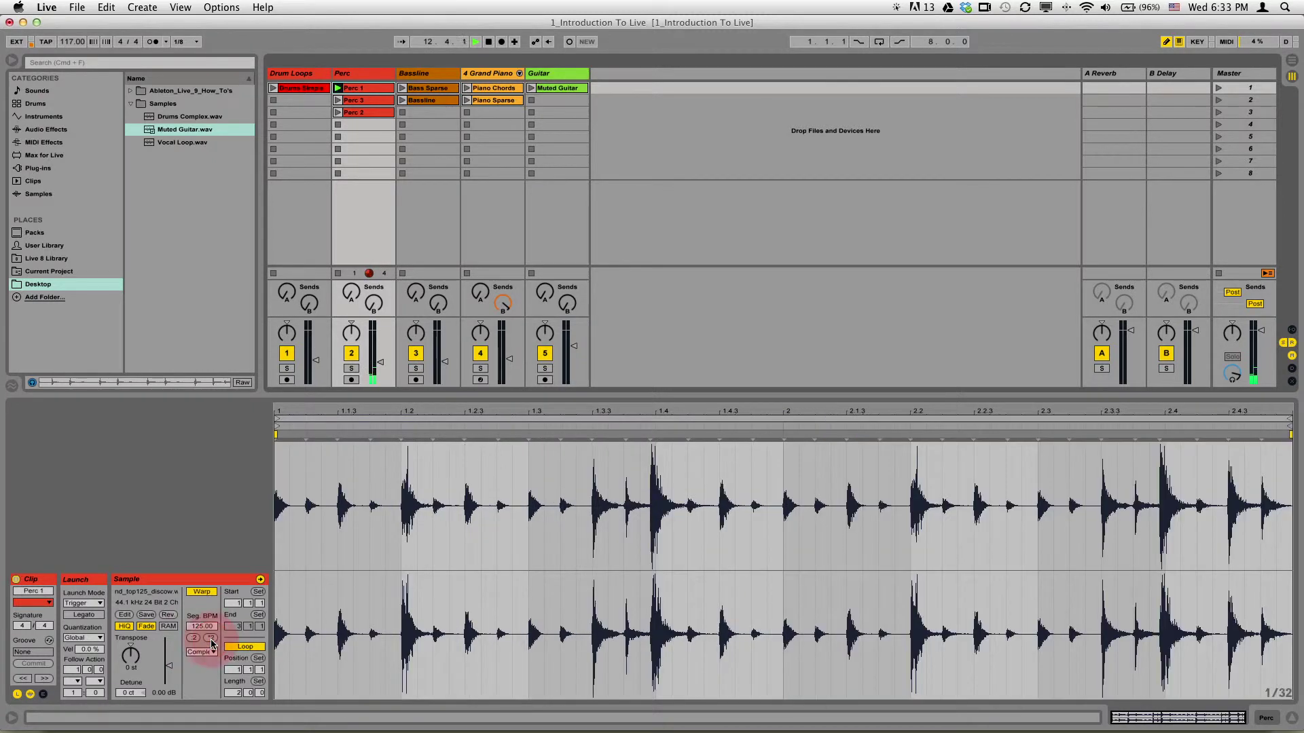
left_click(211, 638)
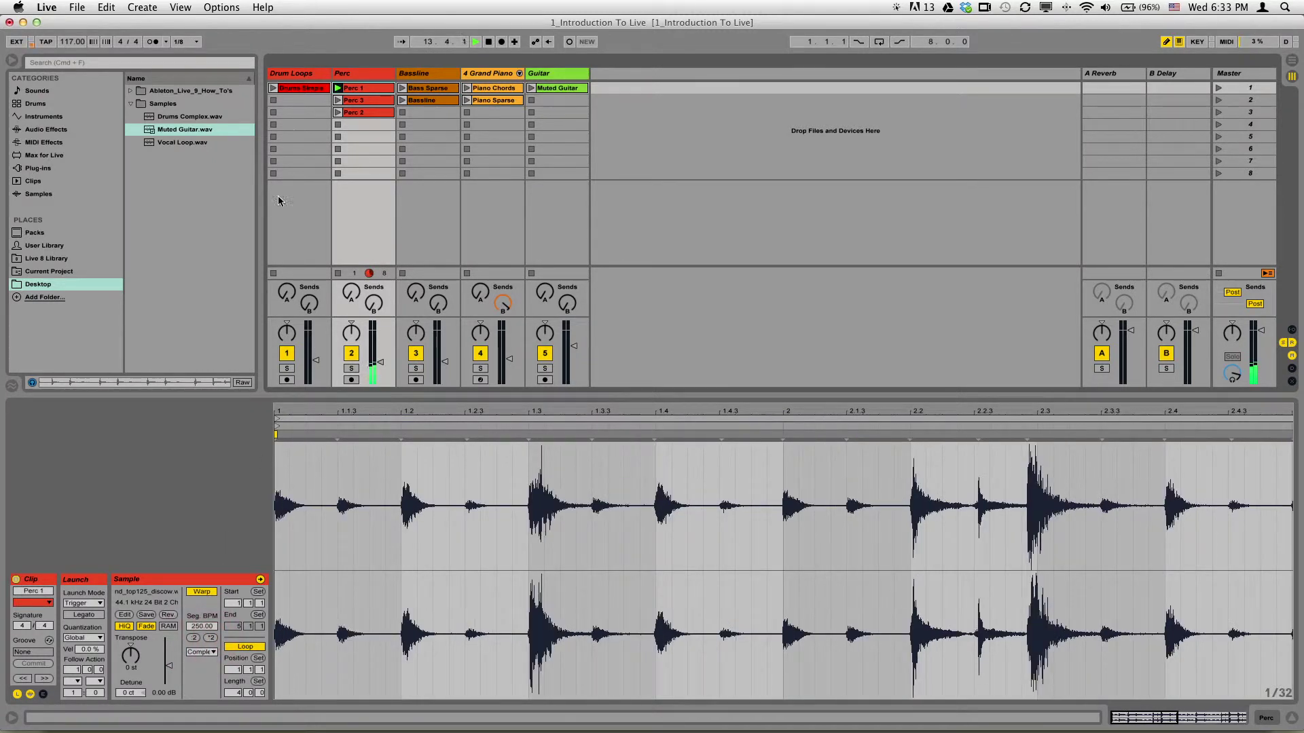
Launch the drum clip alongside Perc 1, and set Perc 1's transpose to 7 st and gain to 0.56 dB.
left_click(273, 89)
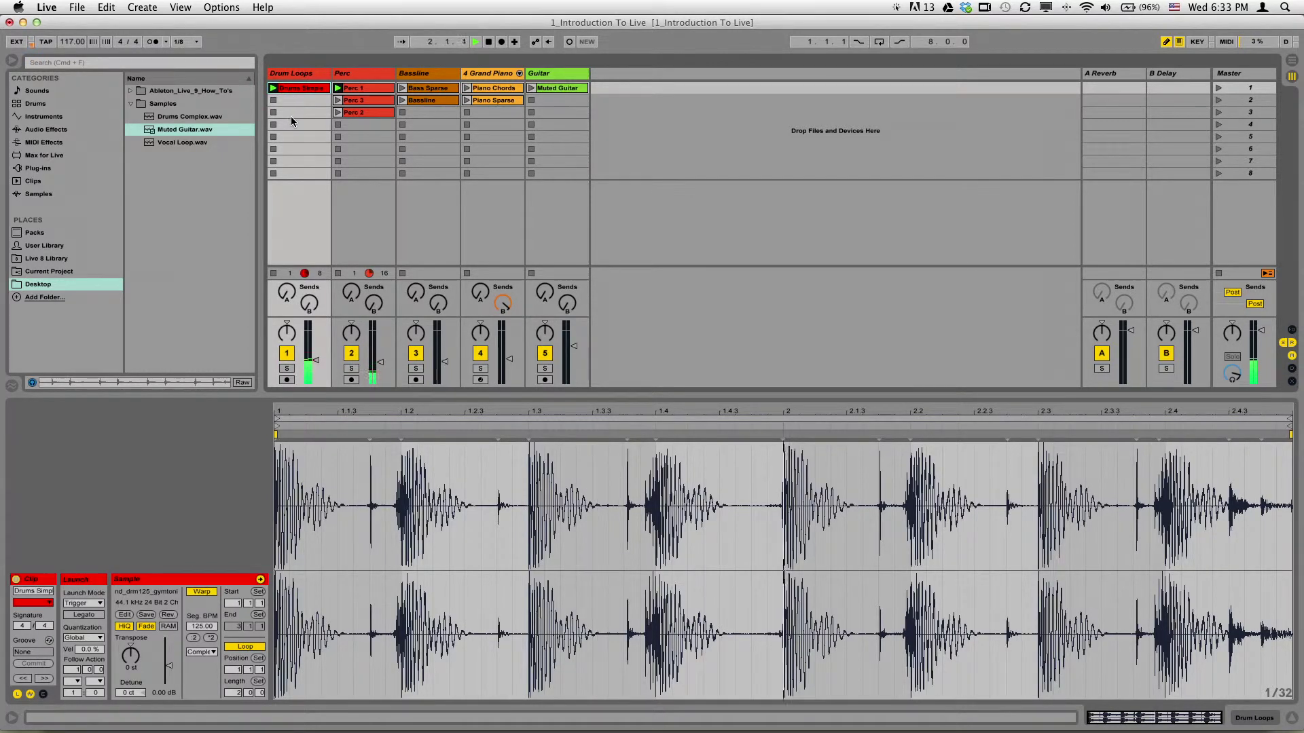
left_click(366, 89)
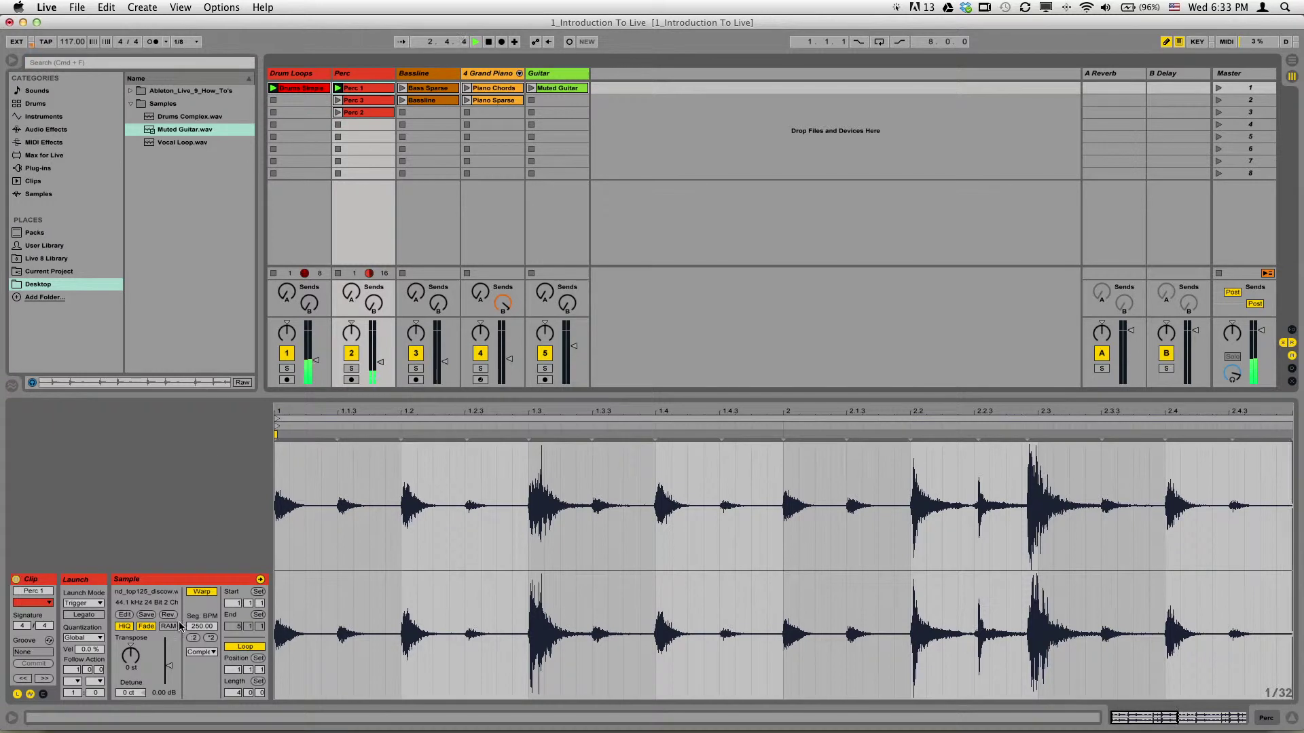
mouse_move(135, 681)
left_mouse_down()
mouse_move(160, 664)
mouse_move(145, 658)
left_mouse_up()
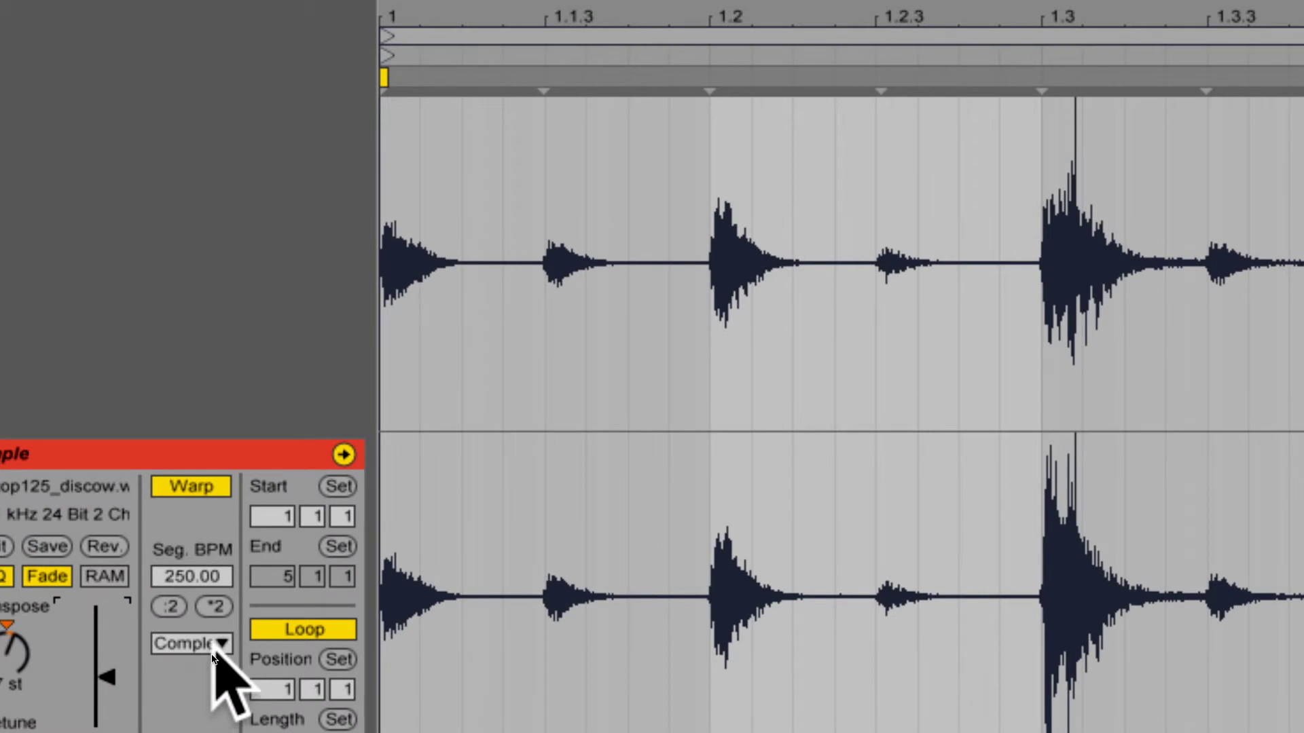
Change Perc 1's warp mode to Beats and raise the Perc track's volume slightly during playback.
left_click(210, 654)
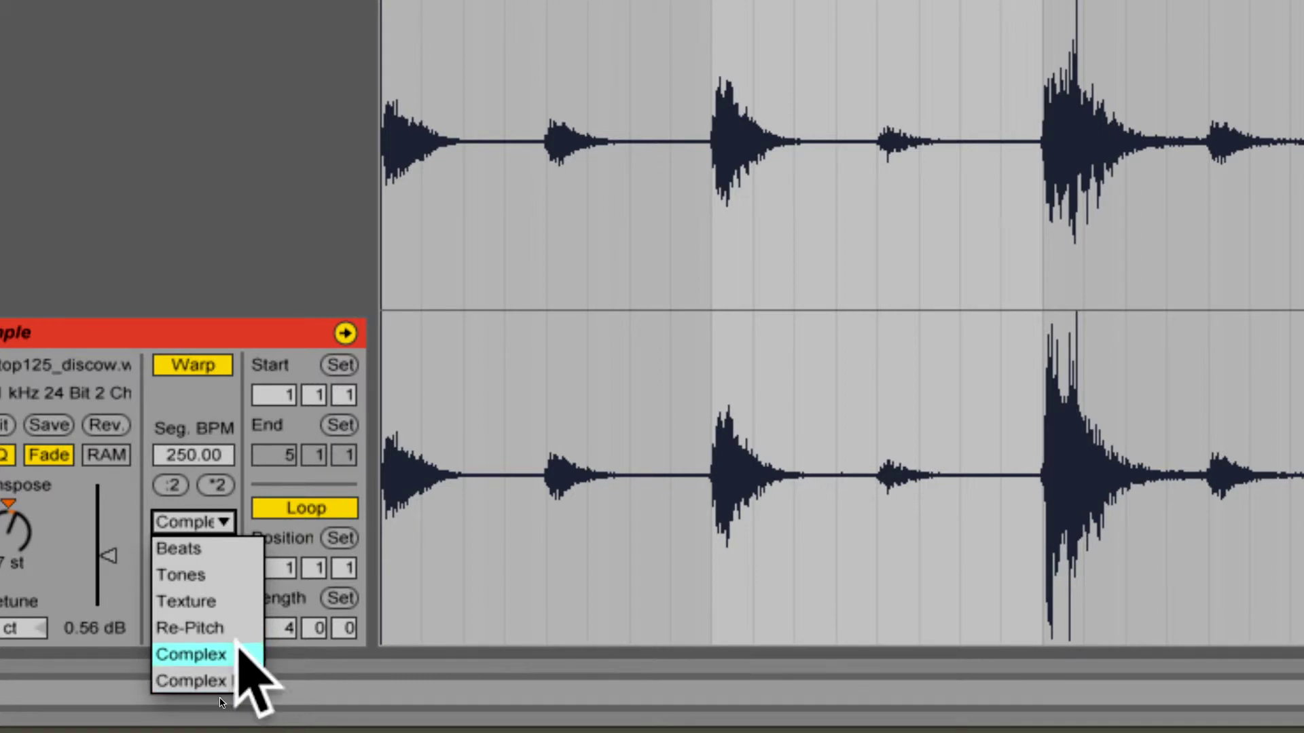
left_click(236, 549)
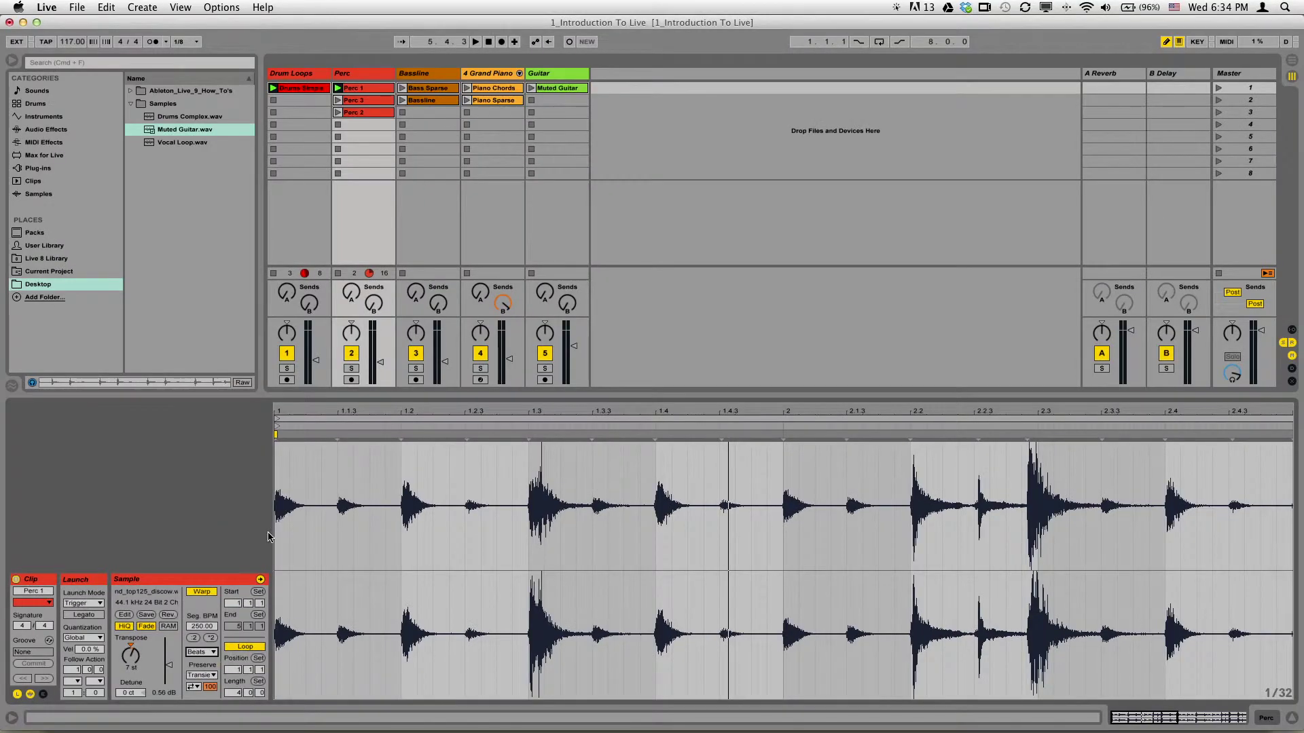
key("space")
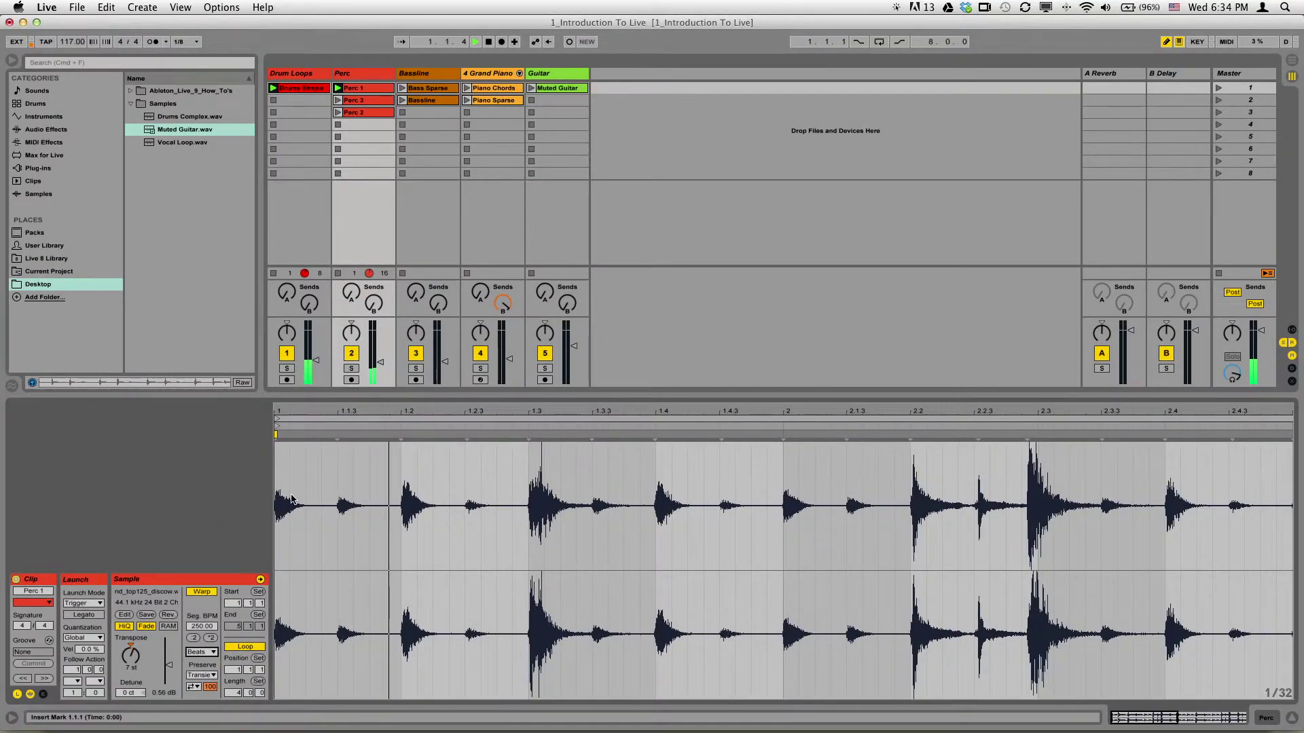
left_click_drag(378, 370, 377, 352)
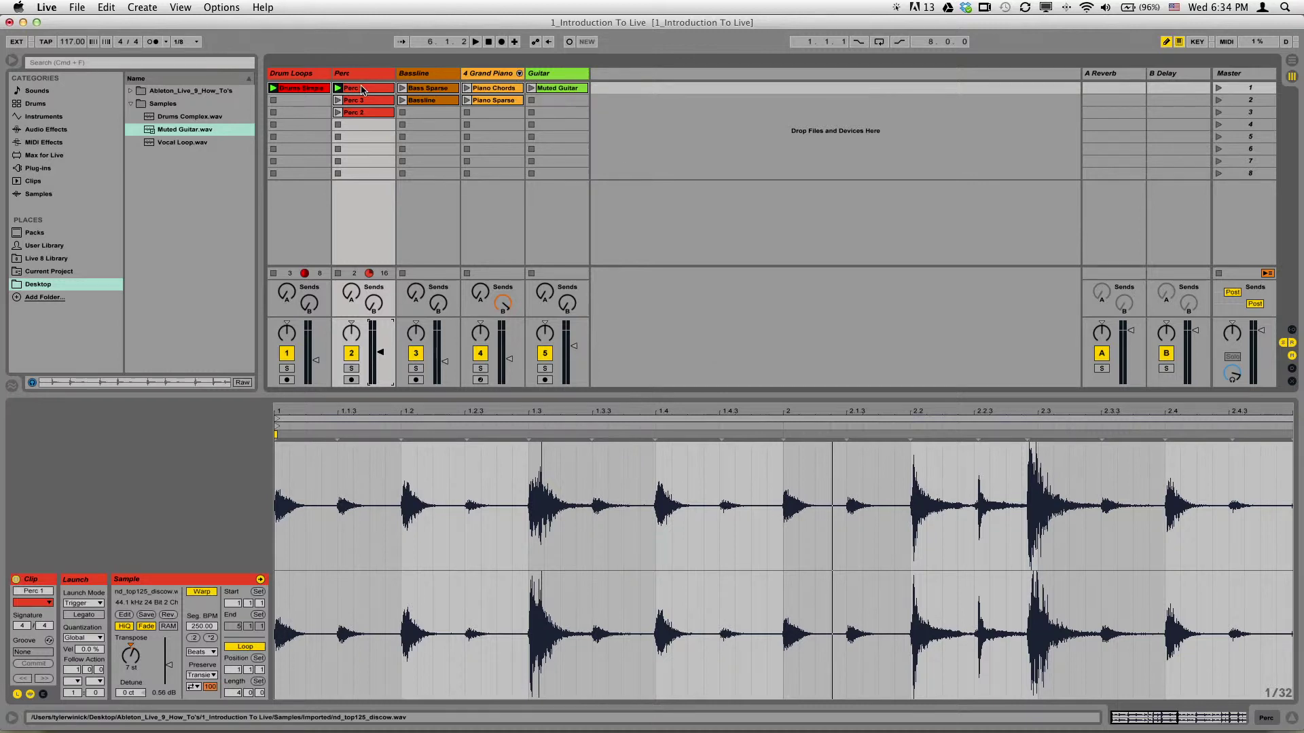
Show the MIDI notes of the Piano Chords clip on the Grand Piano track.
left_click(497, 82)
left_click(494, 100)
key("Up")
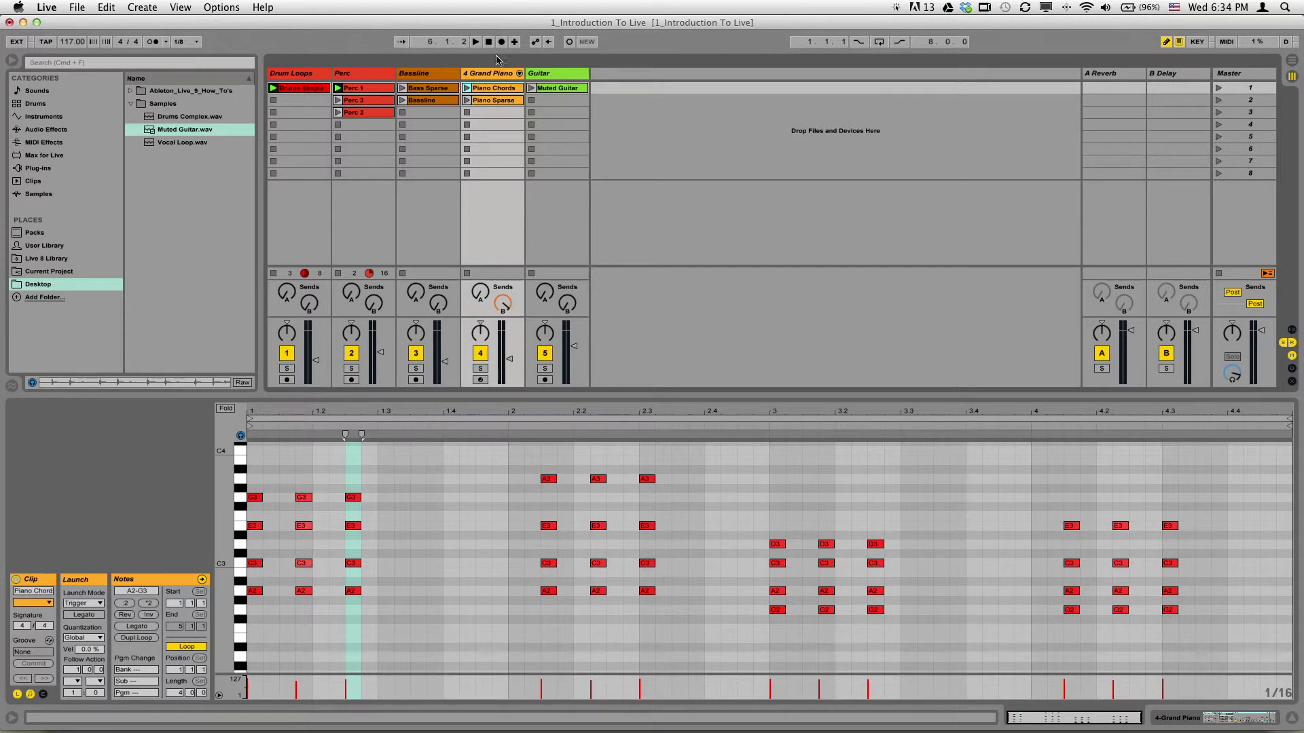
Insert an empty MIDI clip in the third slot of the Grand Piano track.
left_click(494, 77)
left_click(487, 113)
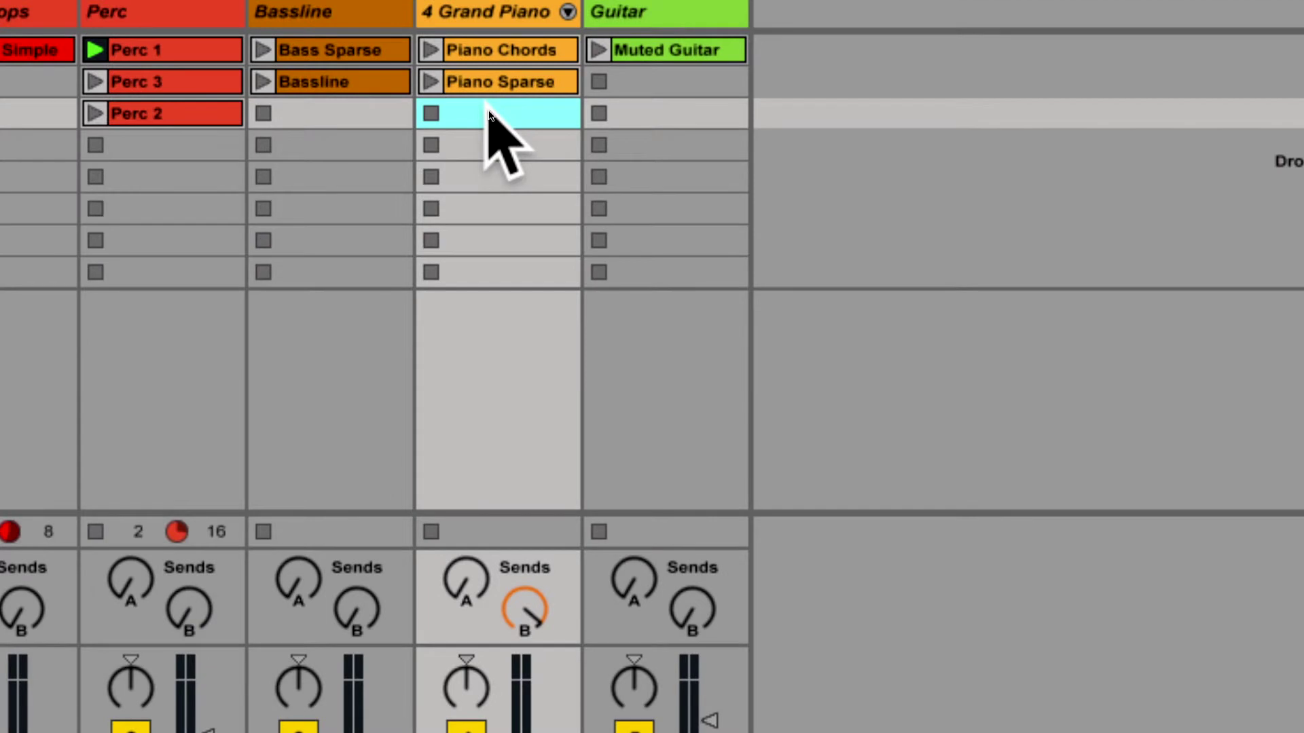
right_click(489, 113)
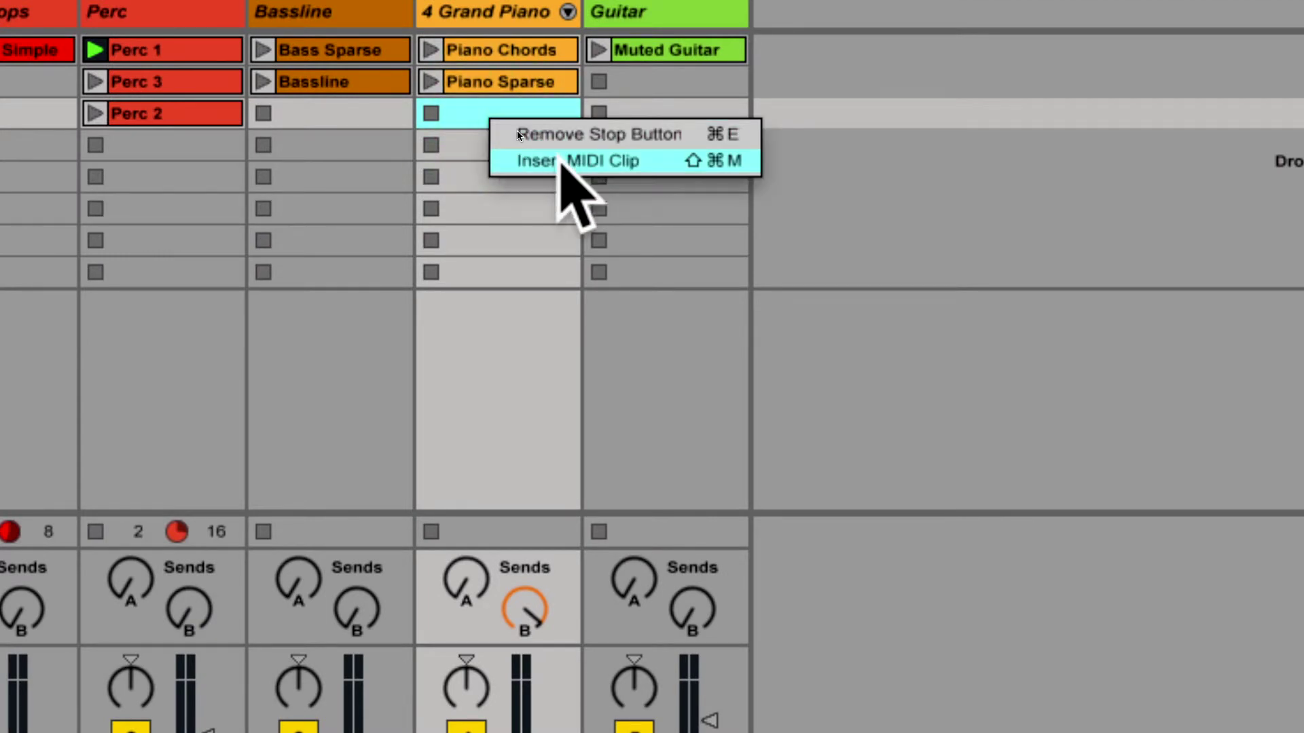
left_click(560, 161)
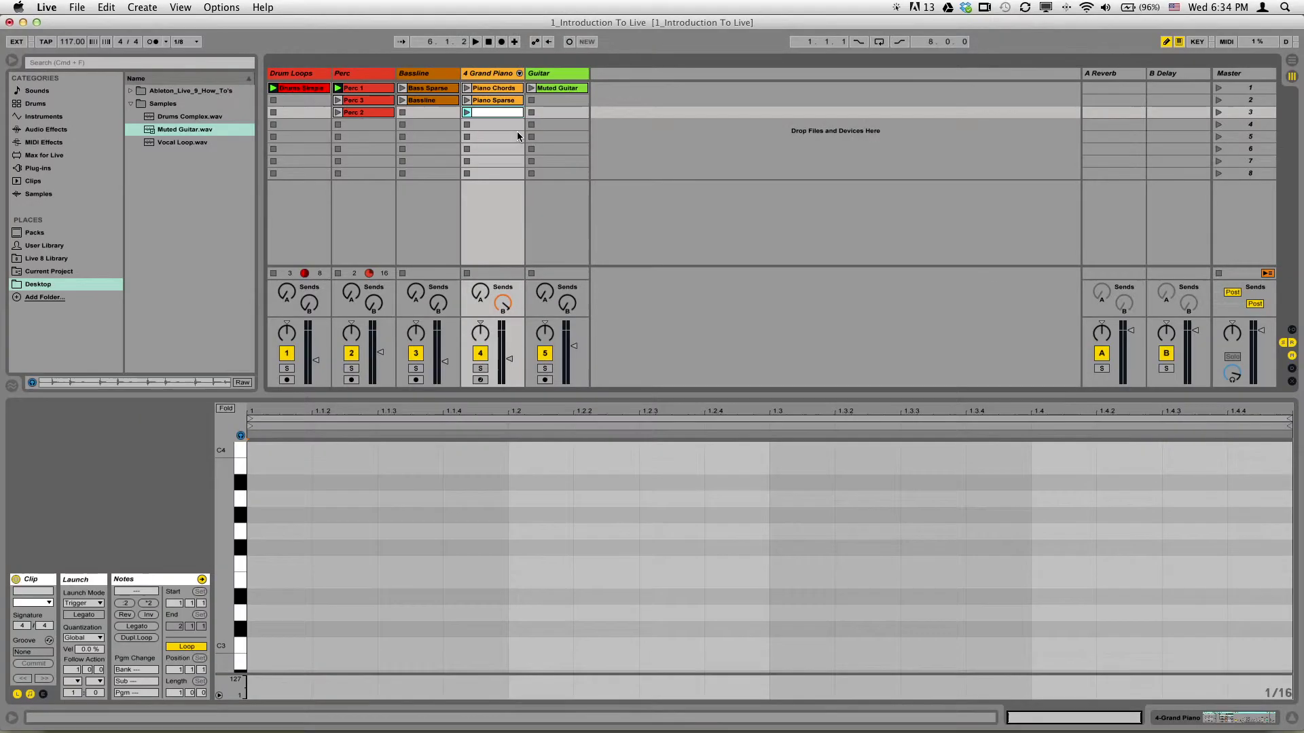
left_click(544, 122)
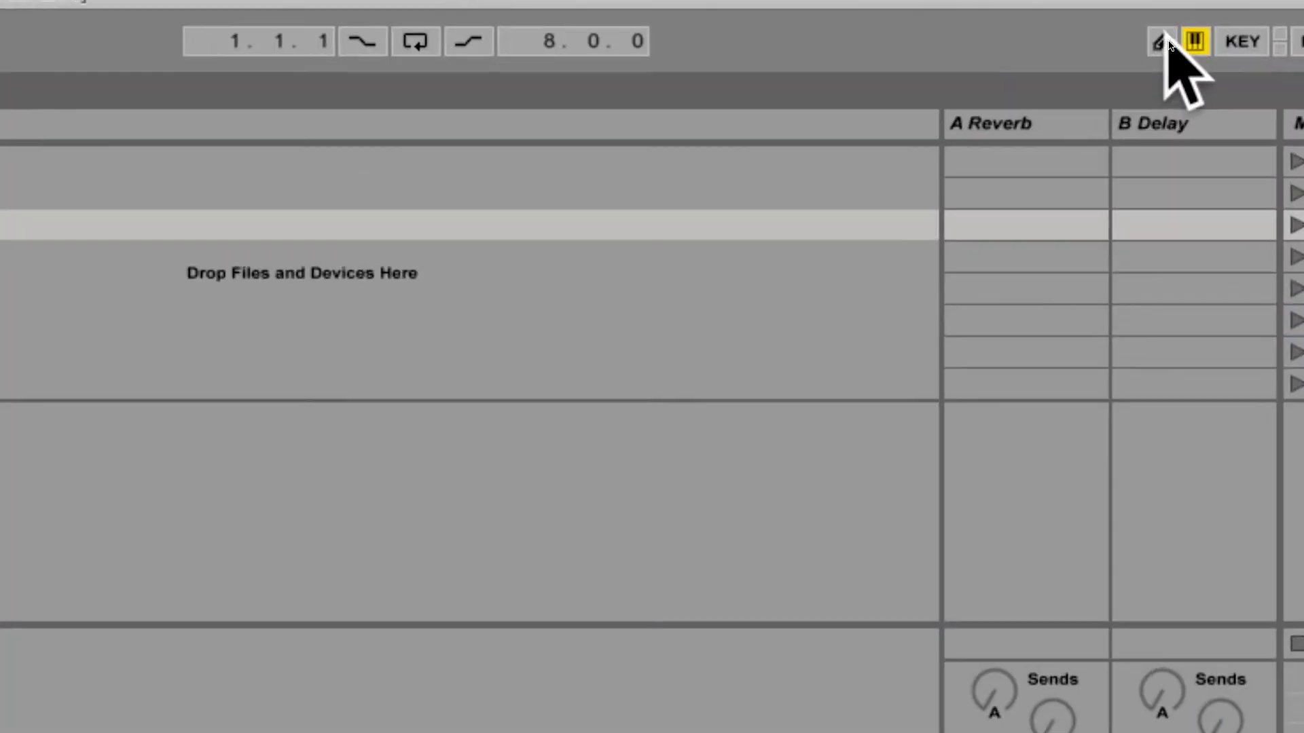
Turn on Draw Mode and draw 1/16 notes G3, E3 and C3 at the new clip's start, launching the clip along the way.
left_click(1167, 42)
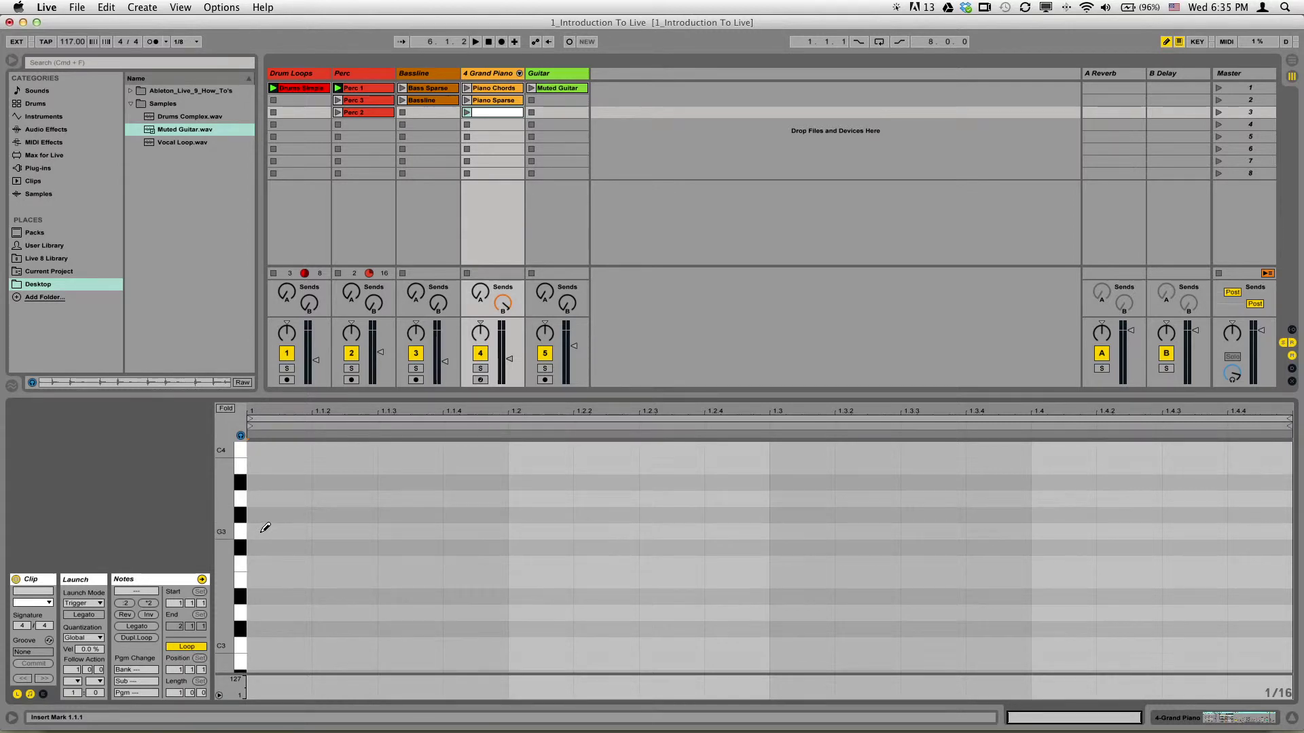
left_click(265, 528)
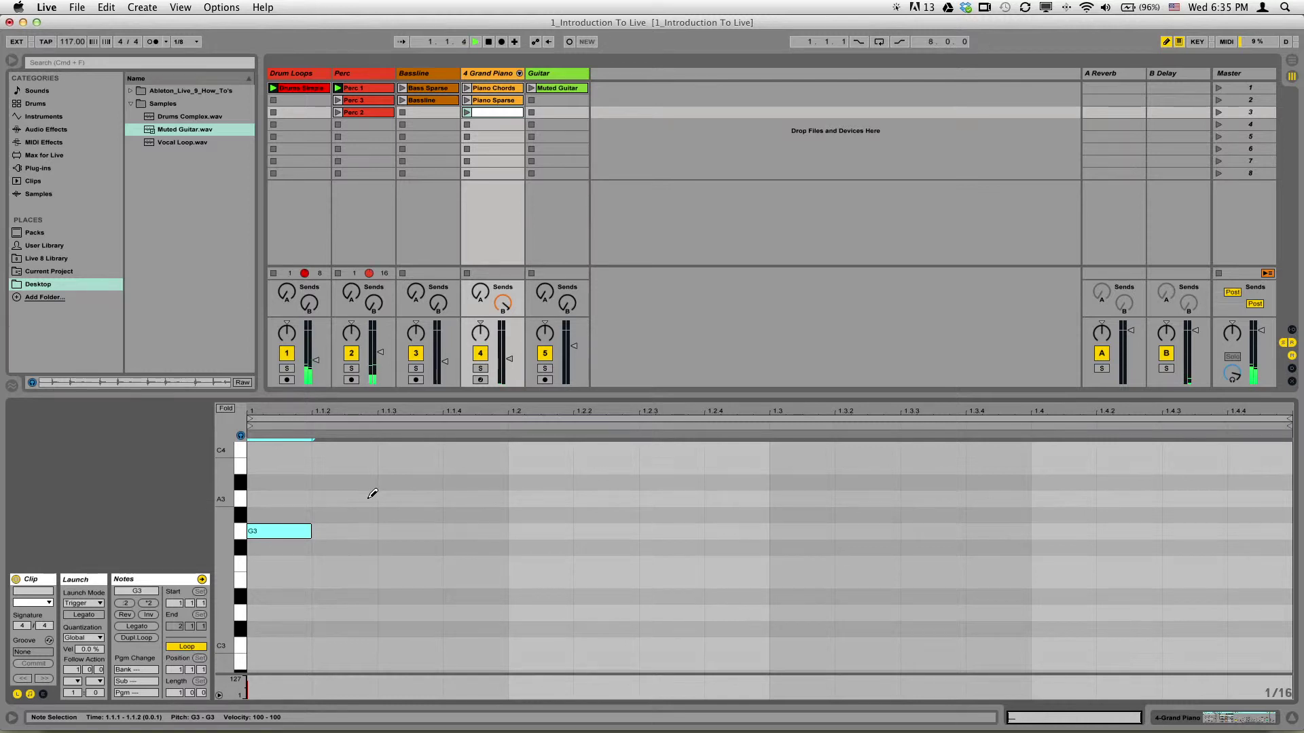
left_click(468, 113)
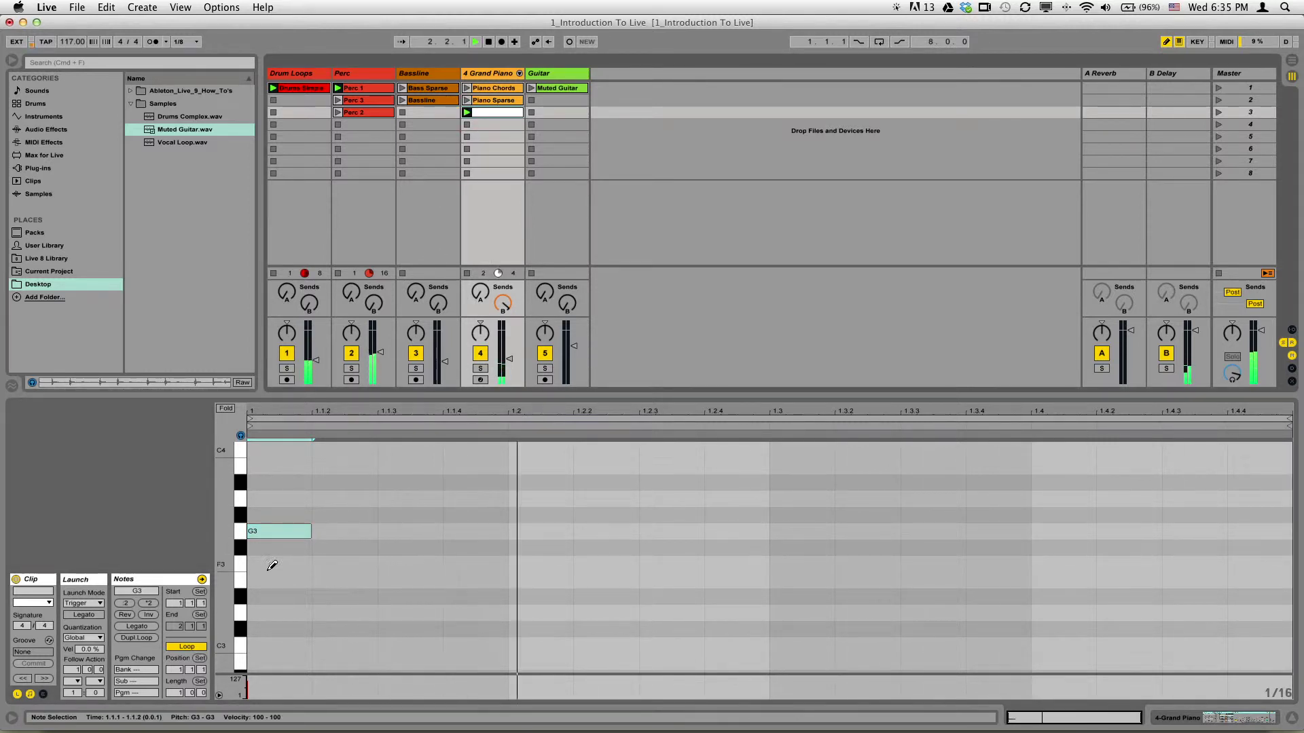
left_click(306, 580)
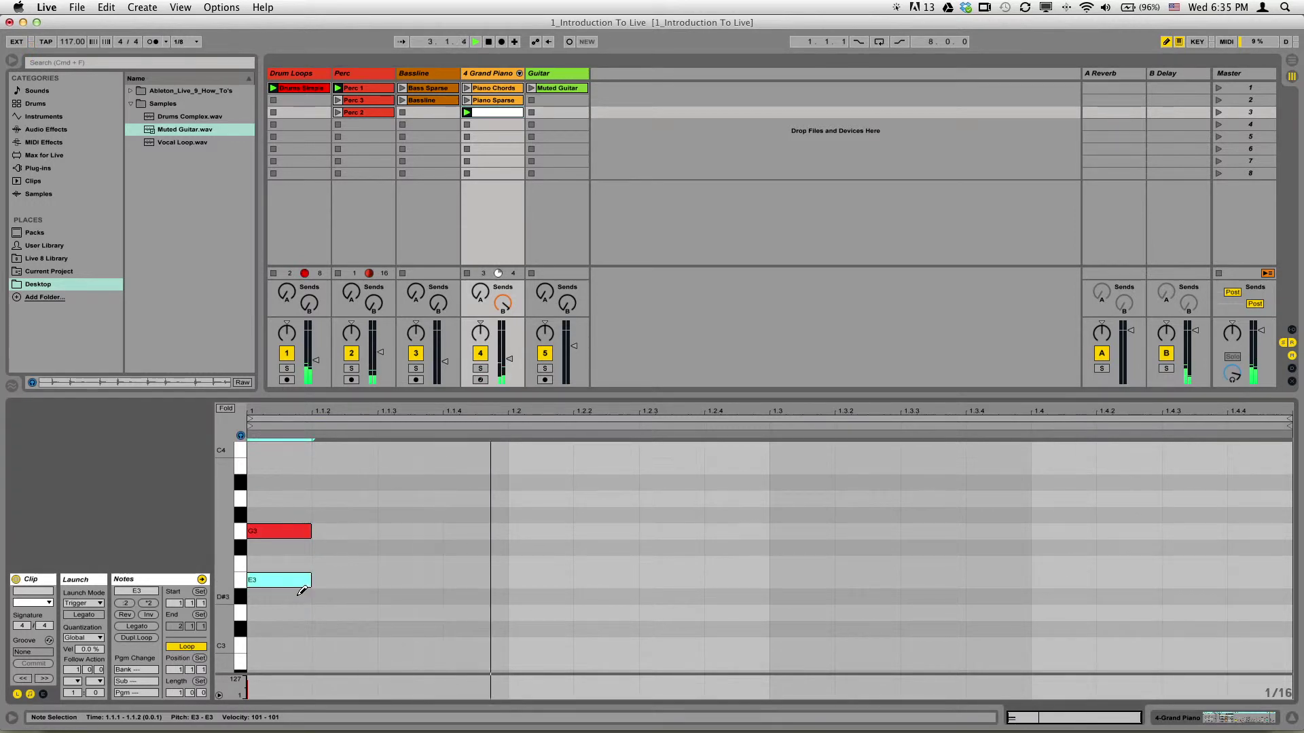
left_click(274, 645)
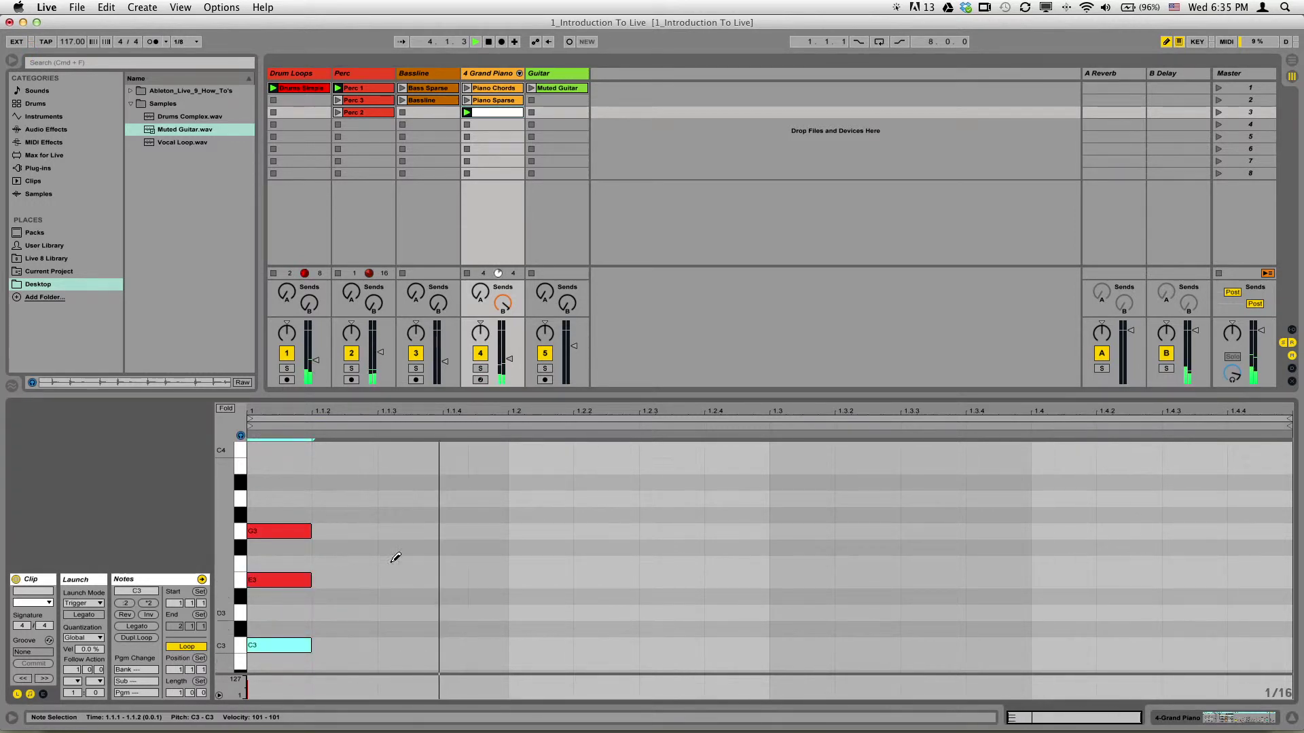
Draw a C4 note at the clip's start, lengthen it to one beat and erase it.
left_click(283, 453)
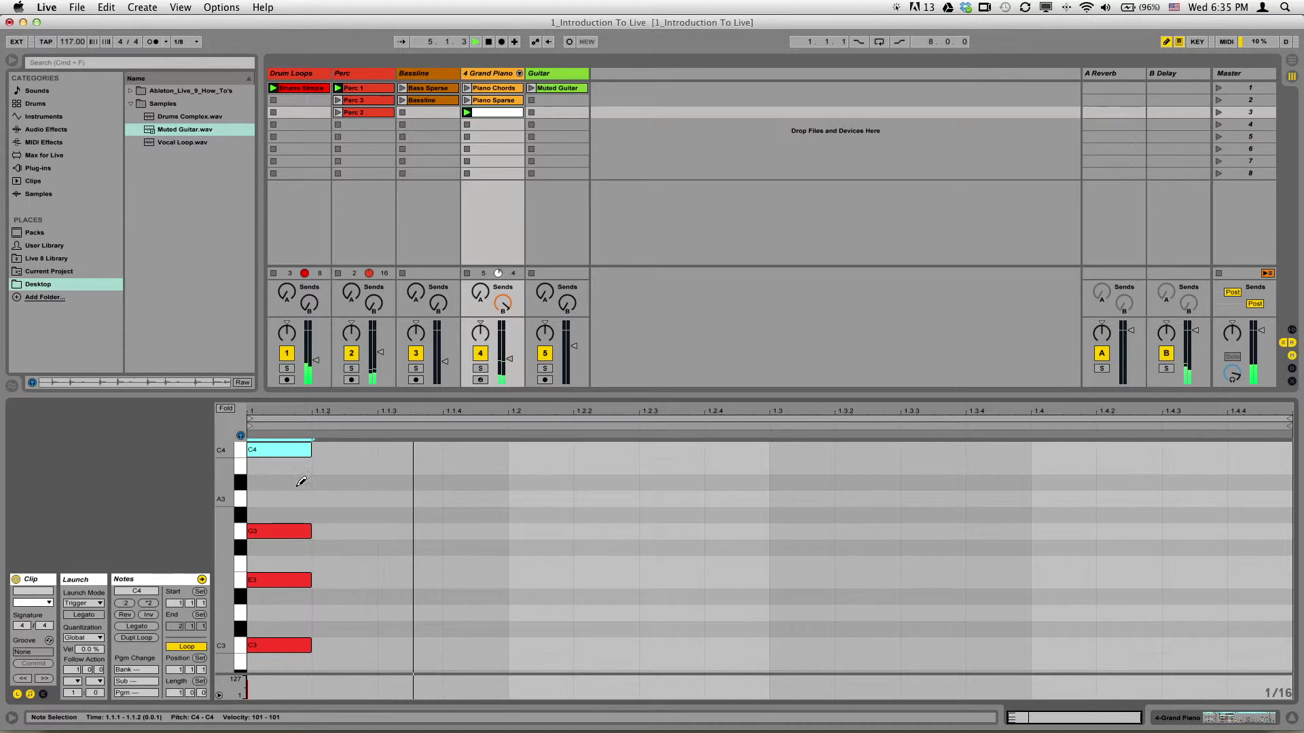
left_click_drag(314, 445, 511, 462)
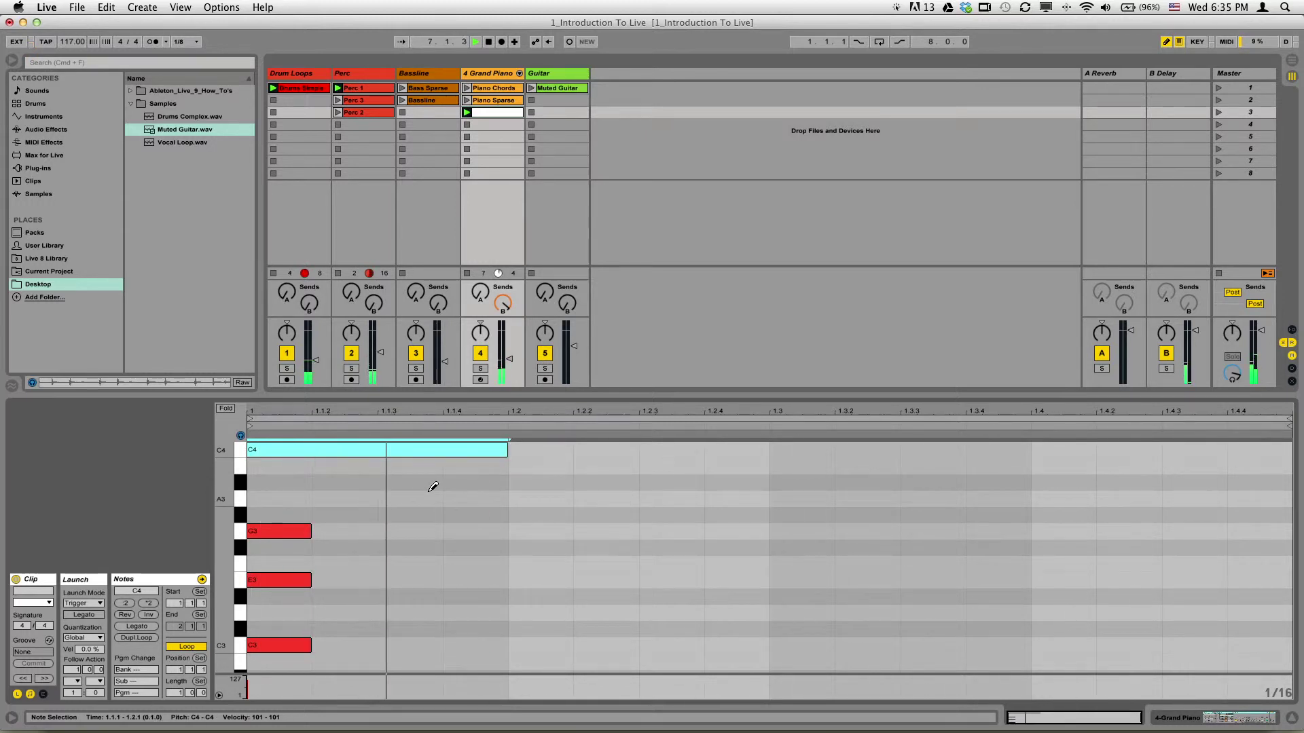
left_click(500, 449)
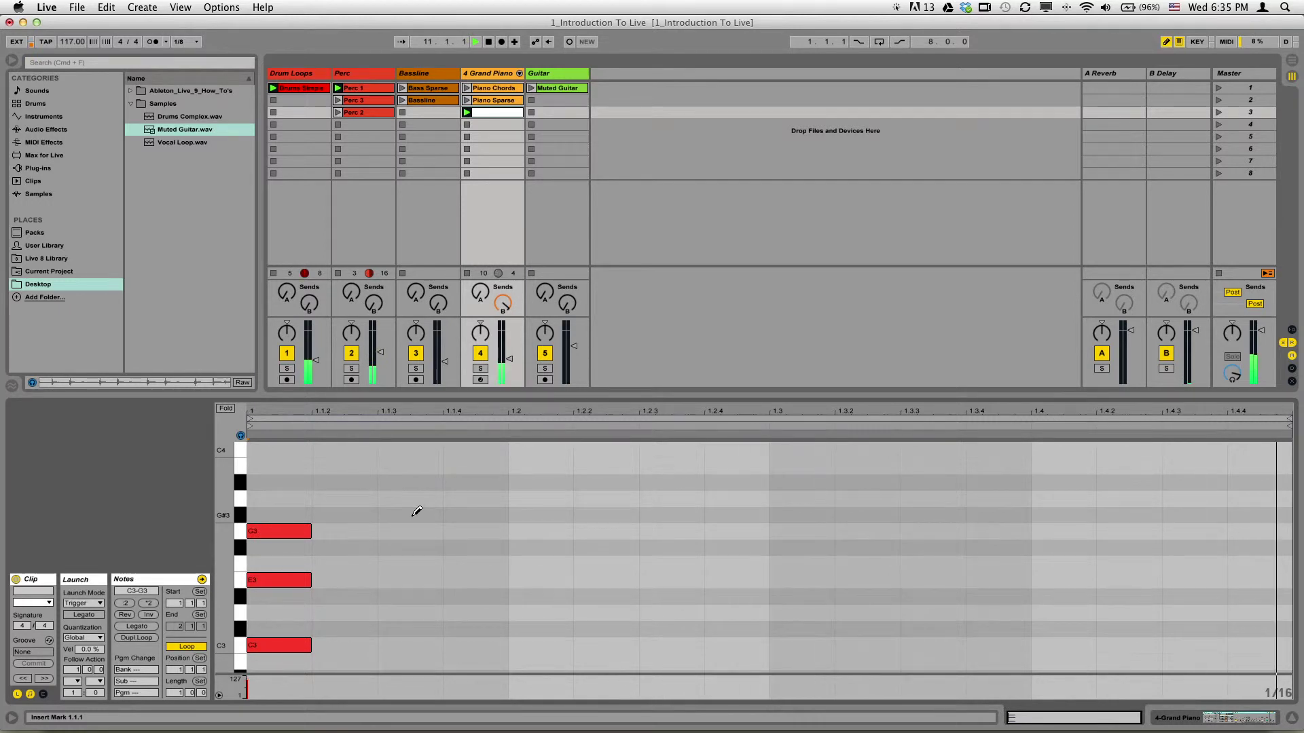
Stop playback, set the new MIDI clip's loop length to 4 bars and play it briefly.
key("space")
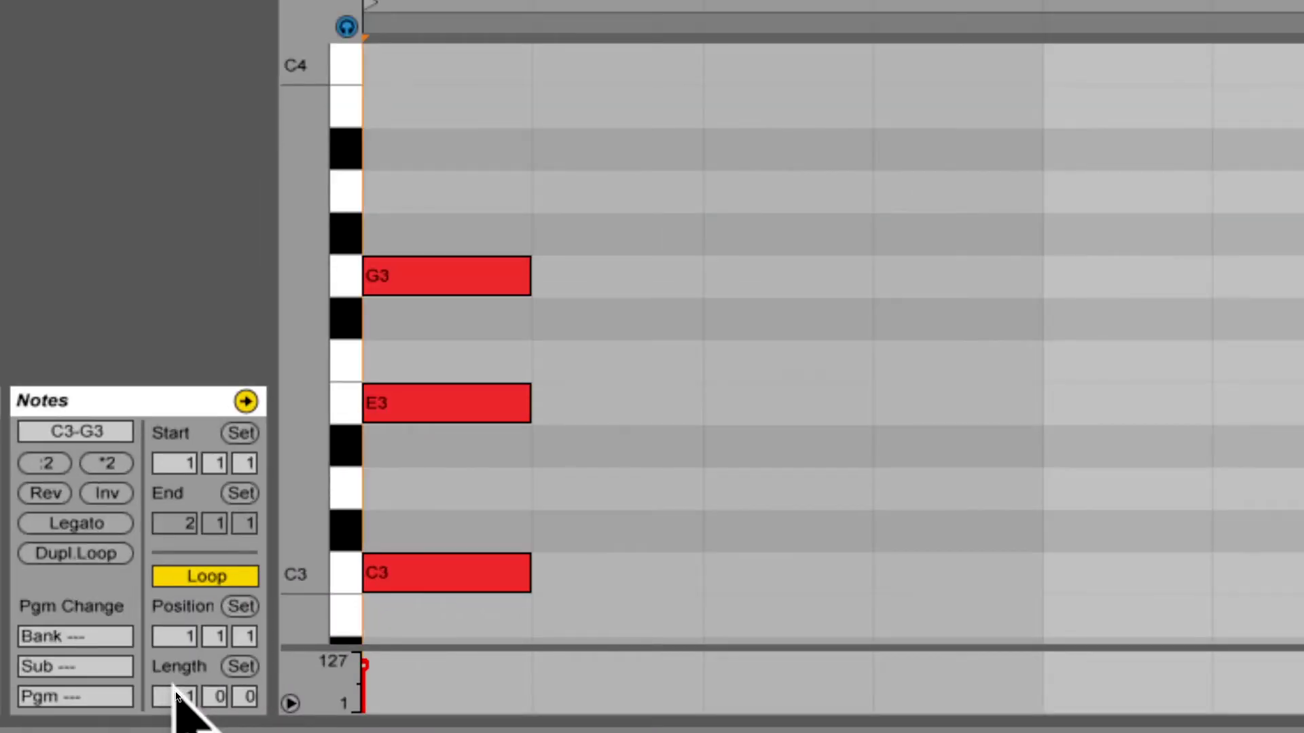
left_click(174, 693)
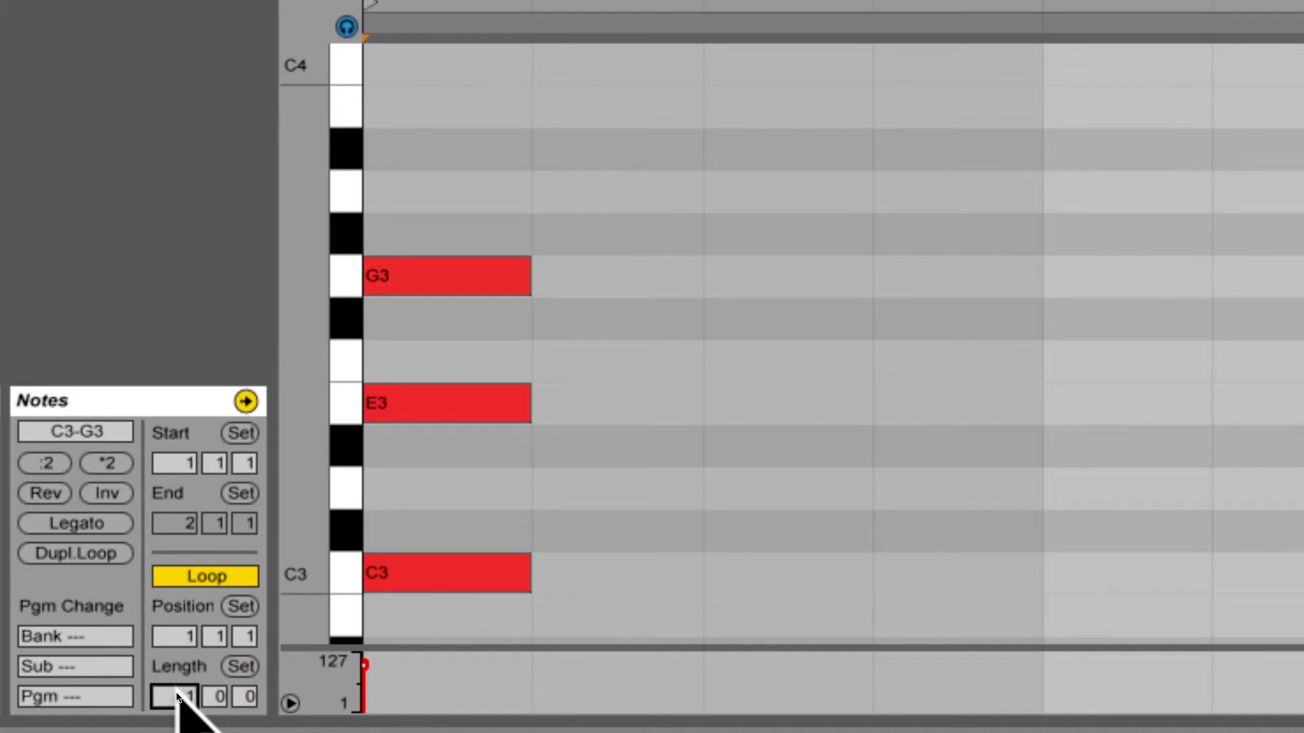
type("4")
key("Return")
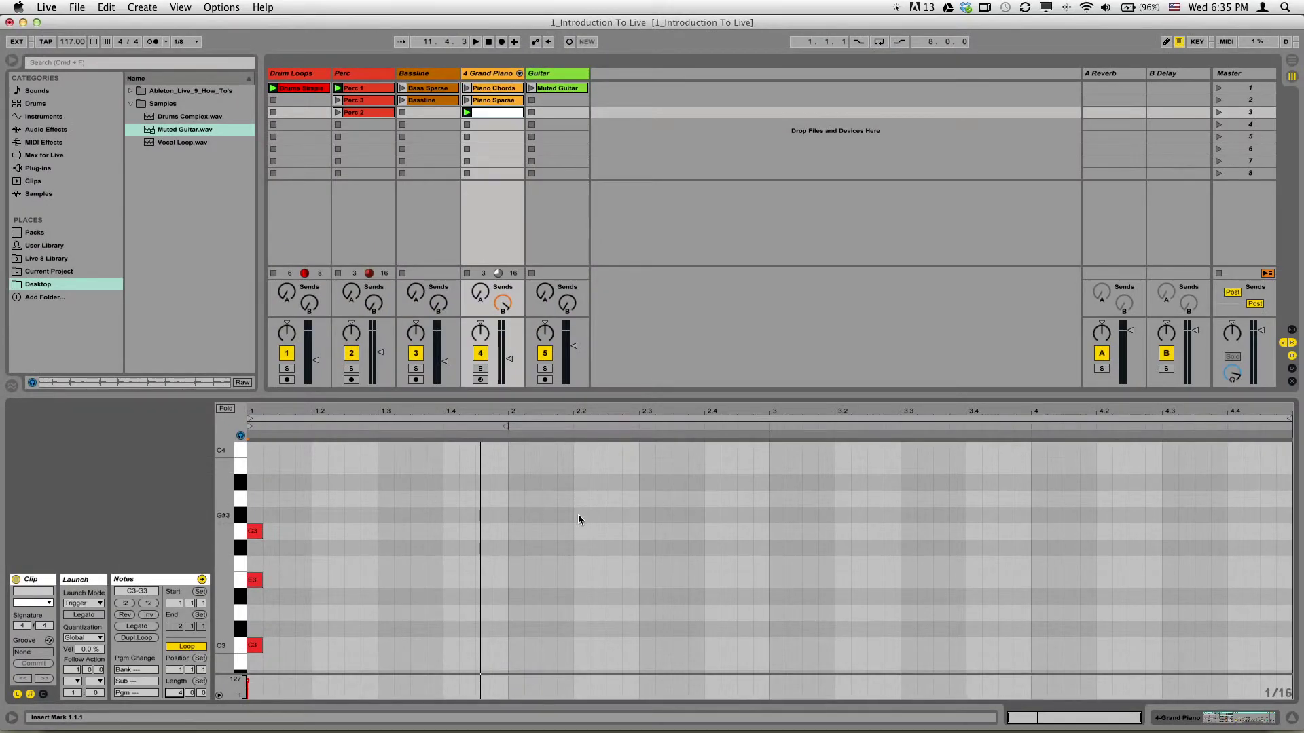
key("space")
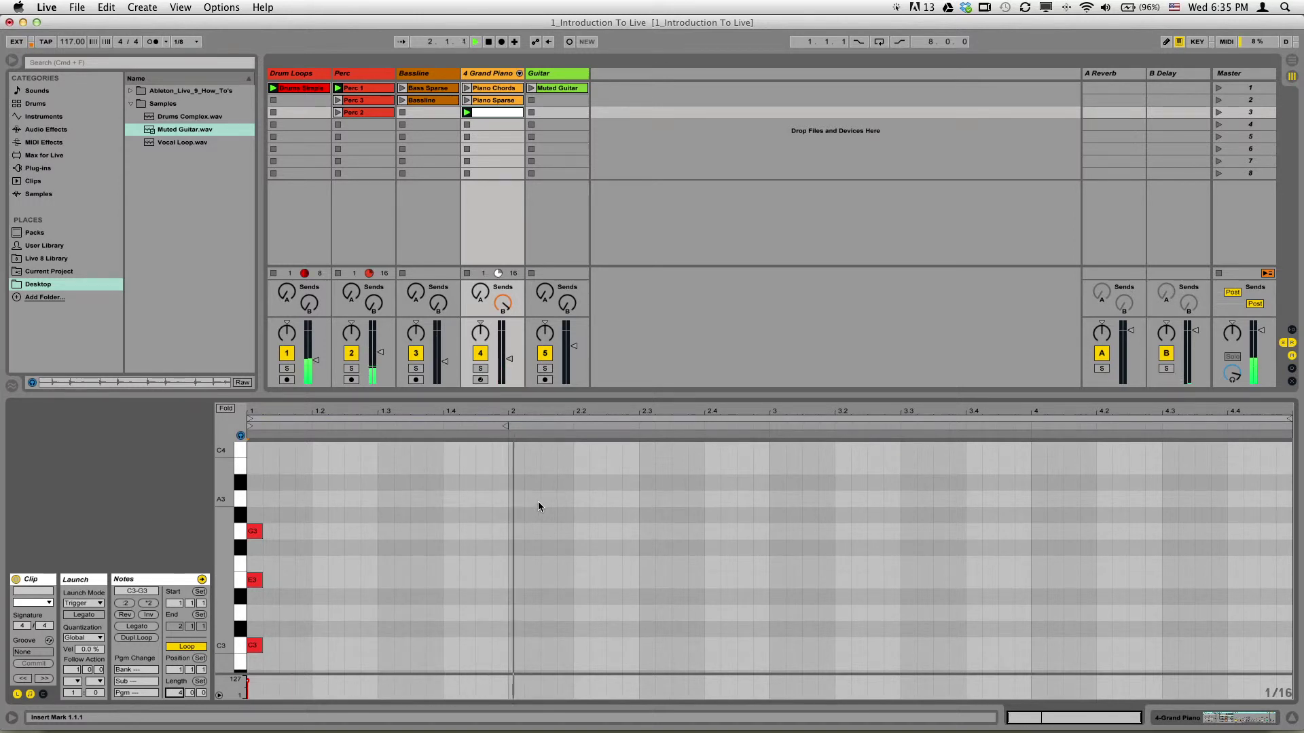
key("space")
Add G3, F3 and E3 notes at the start of bar 3 in the new MIDI clip.
double_click(776, 532)
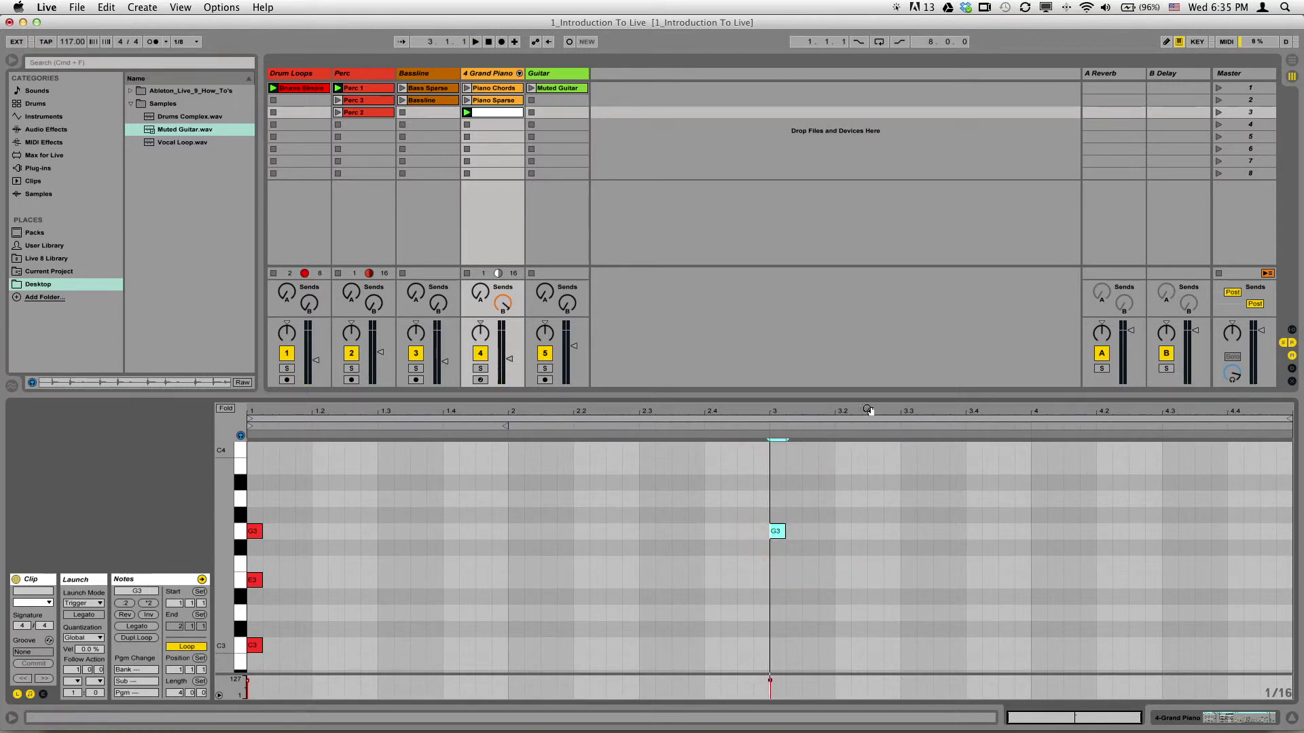
double_click(776, 565)
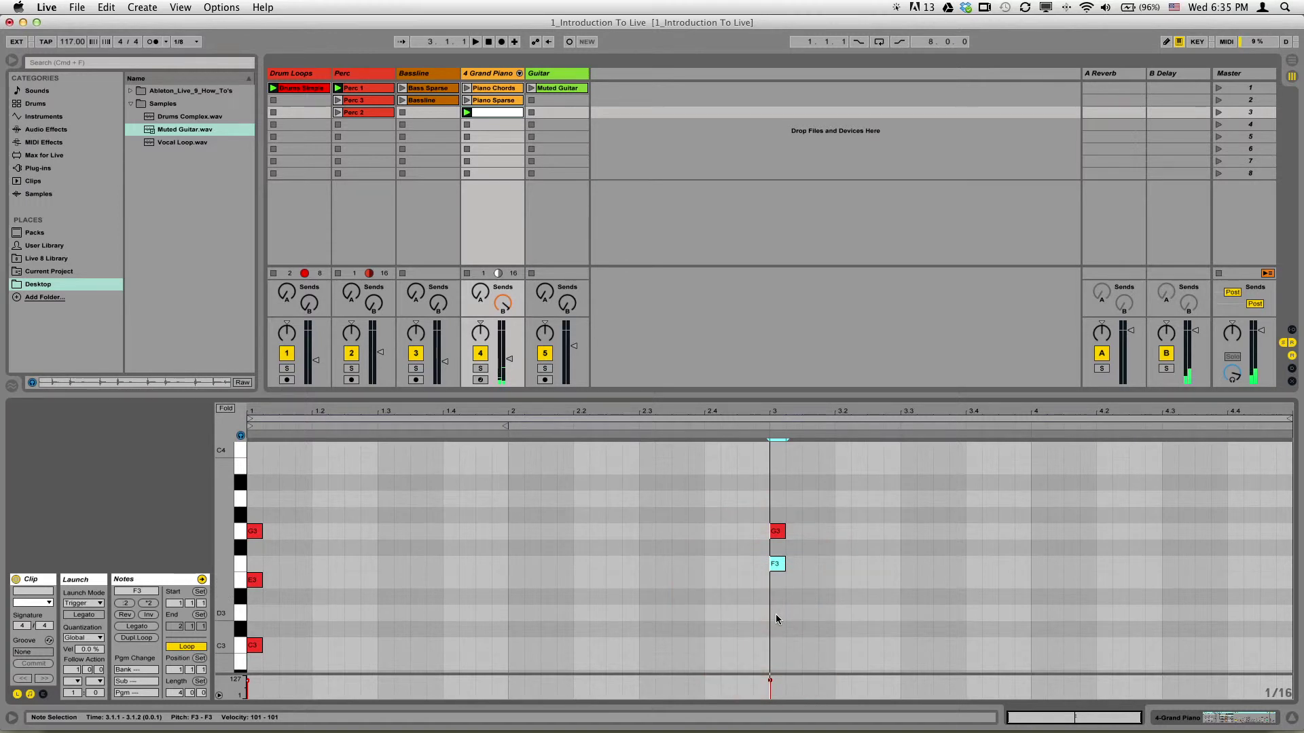
double_click(777, 585)
Play the new MIDI clip briefly and delete it from the Grand Piano track's third slot.
key("space")
left_click(838, 552)
left_click(772, 465)
double_click(774, 453)
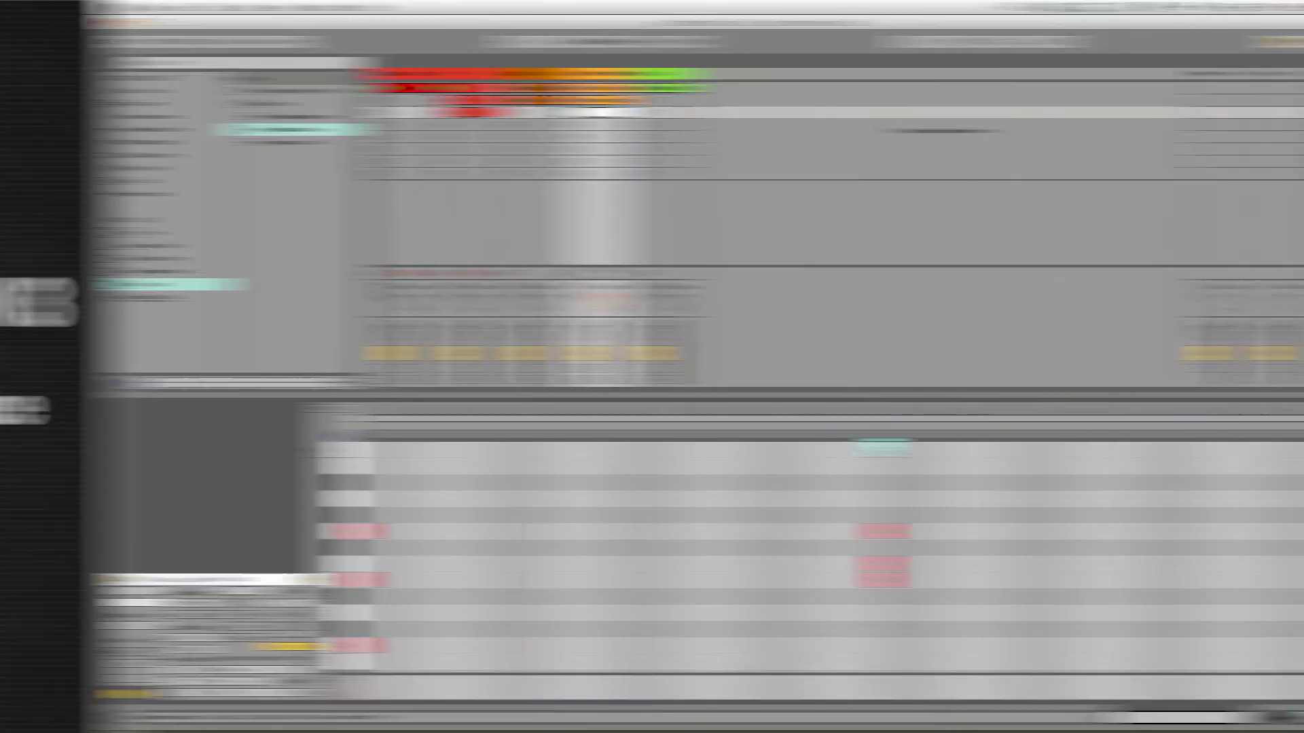
key("Delete")
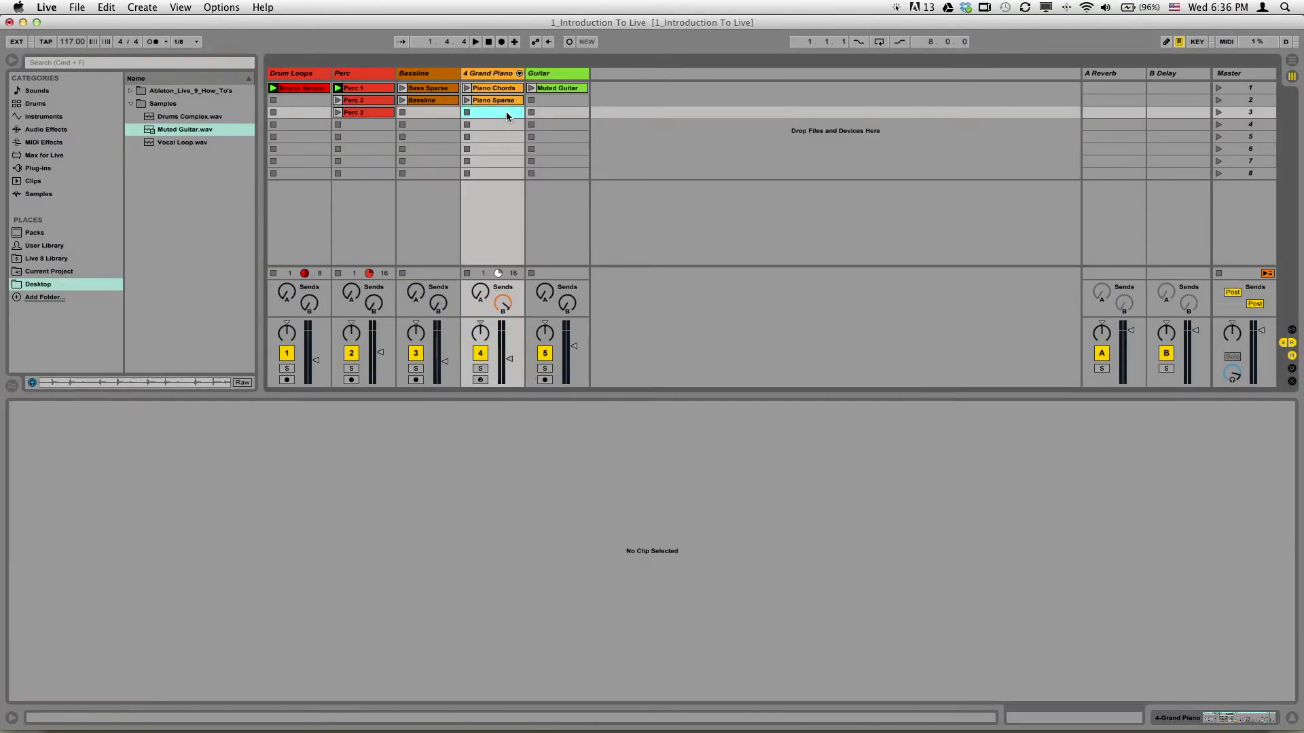
Reset Perc 1's transpose to 0 st, halve its segment BPM to 125.00 and start playback.
left_click(367, 88)
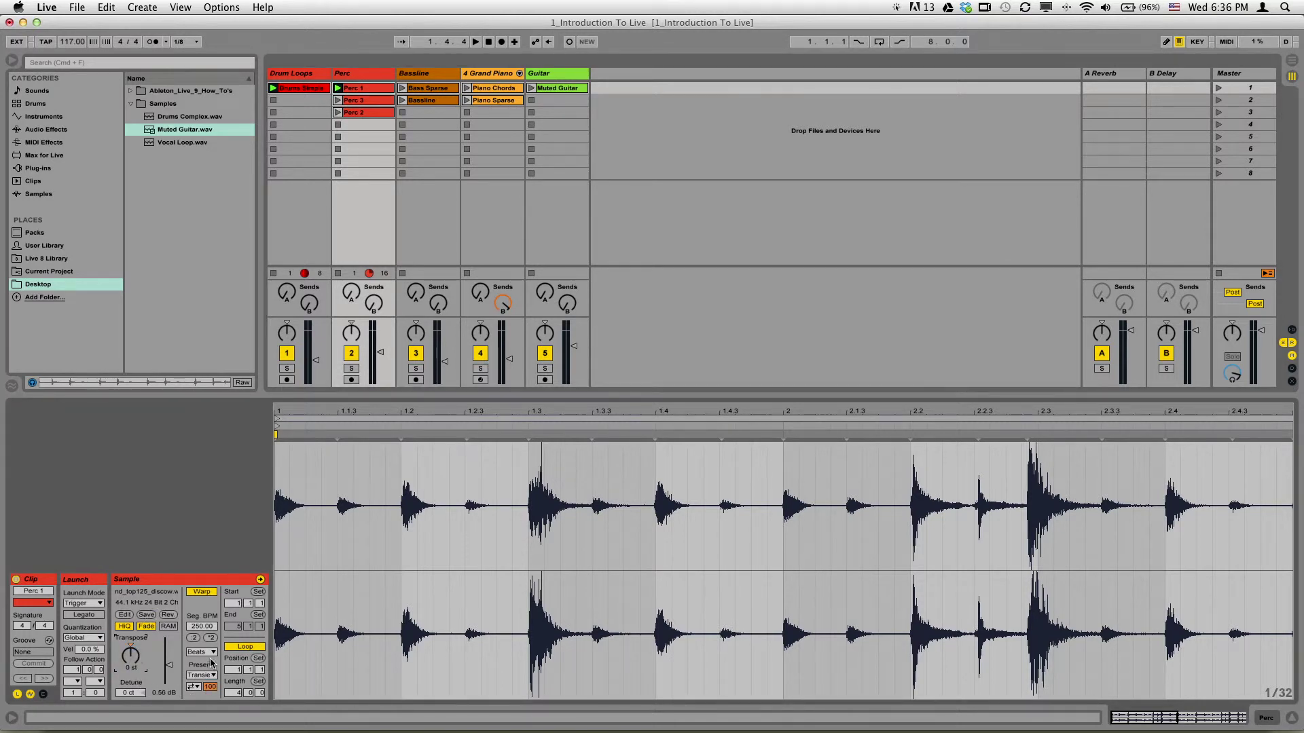
left_click(194, 638)
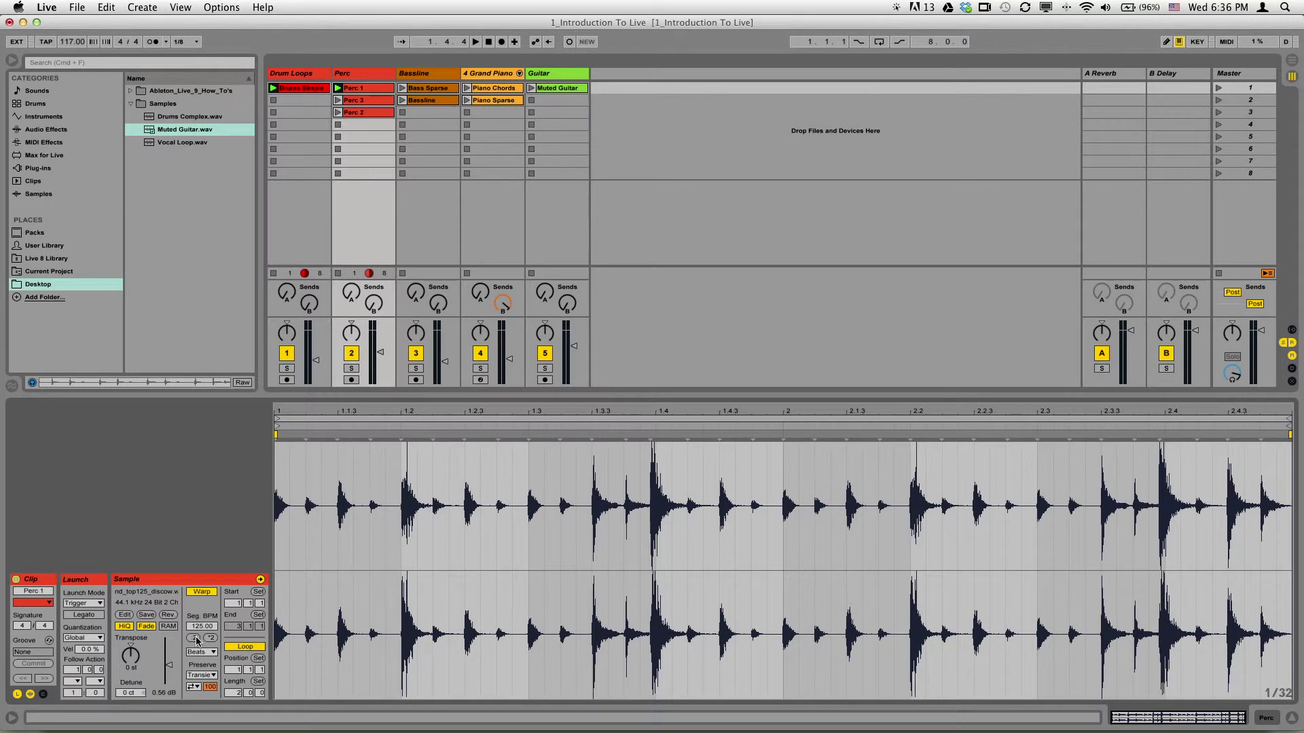
key("space")
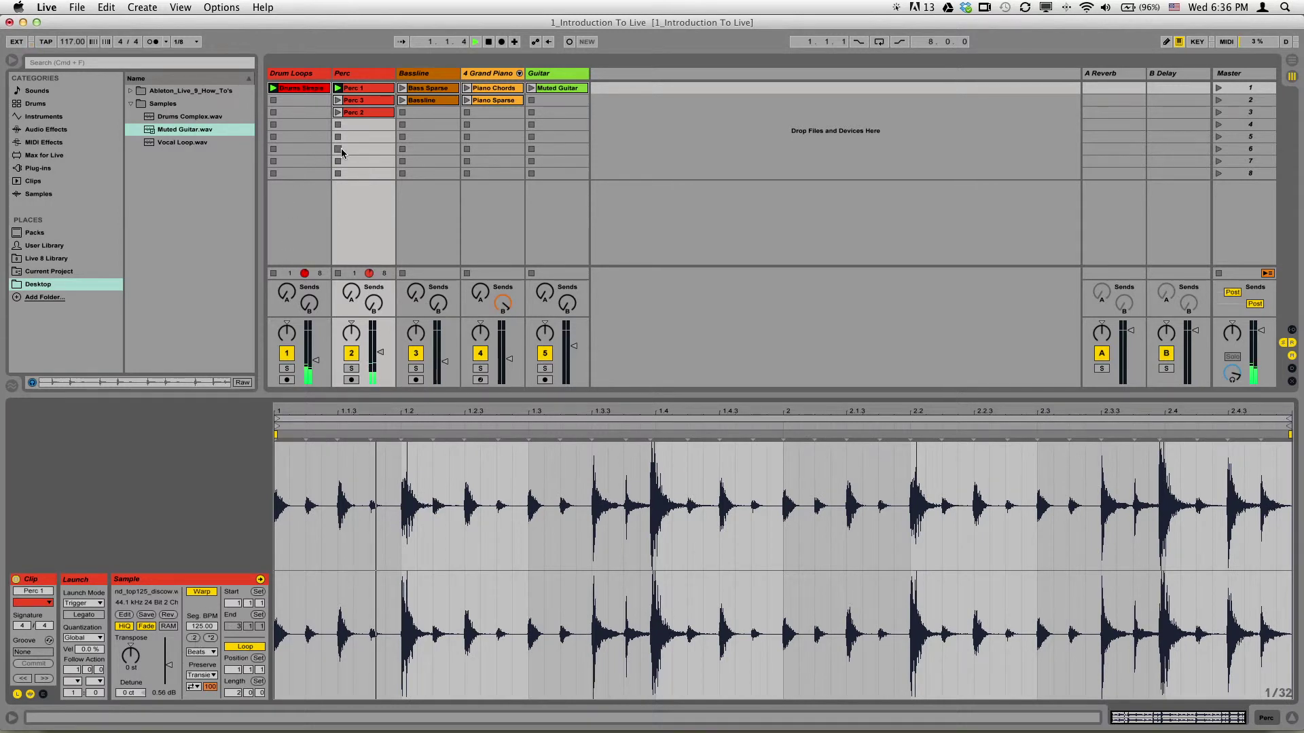
Stop the Perc track's playing clip, stop playback and return the song position to the start.
left_click(338, 125)
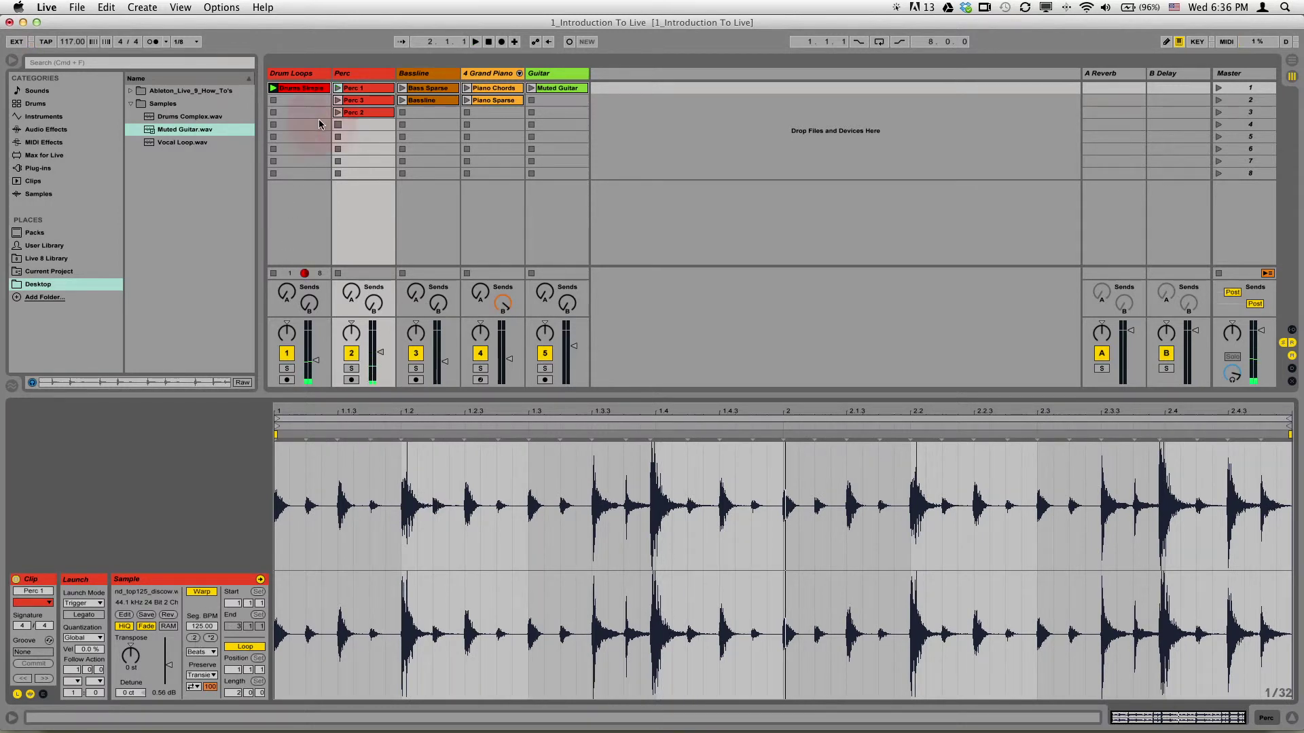
key("space")
left_click(489, 42)
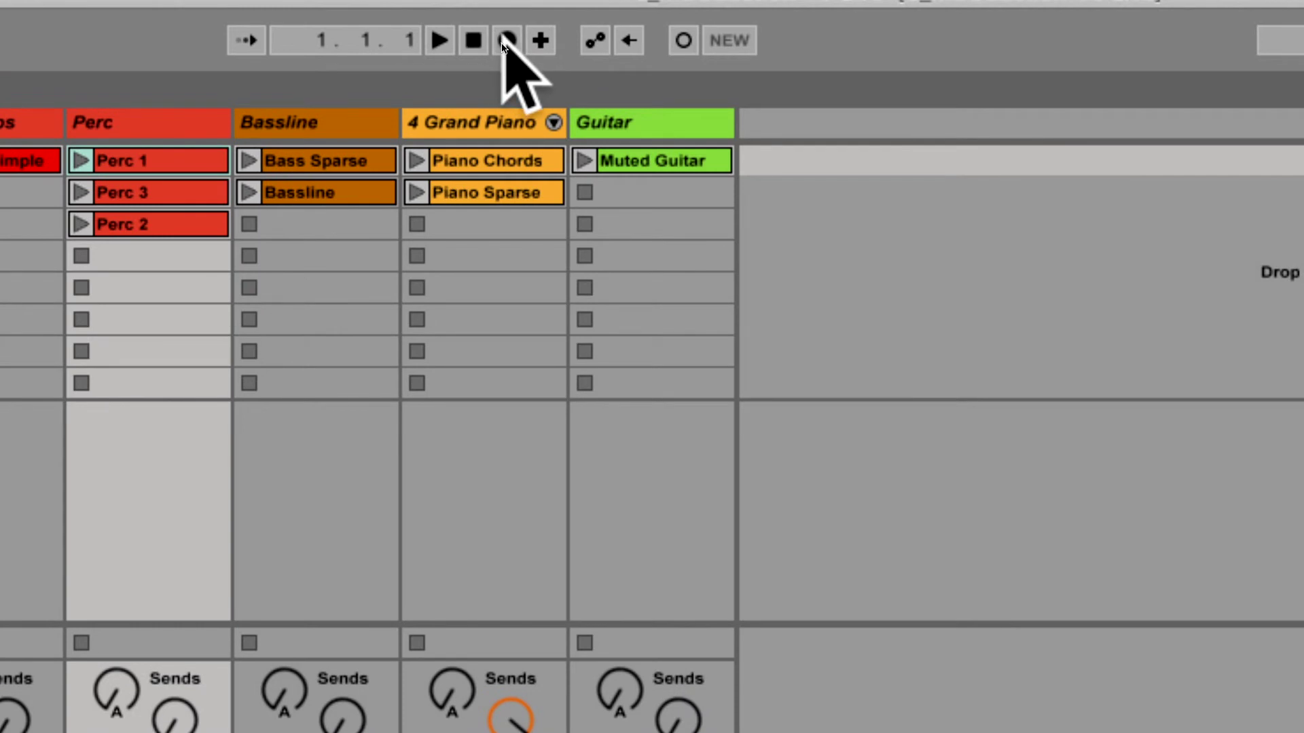
Start an Arrangement recording with the Drums Simple clip and set the global quantization to 1 Bar.
left_click(501, 42)
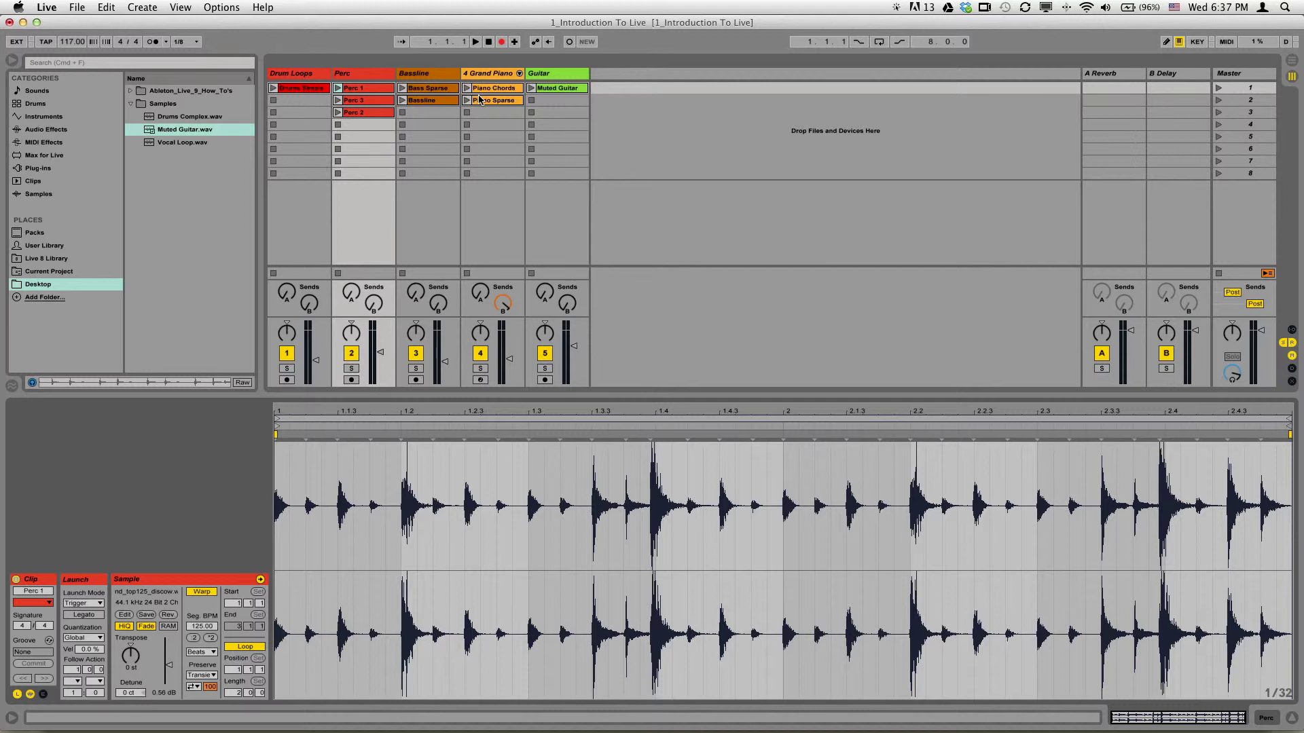
left_click(274, 89)
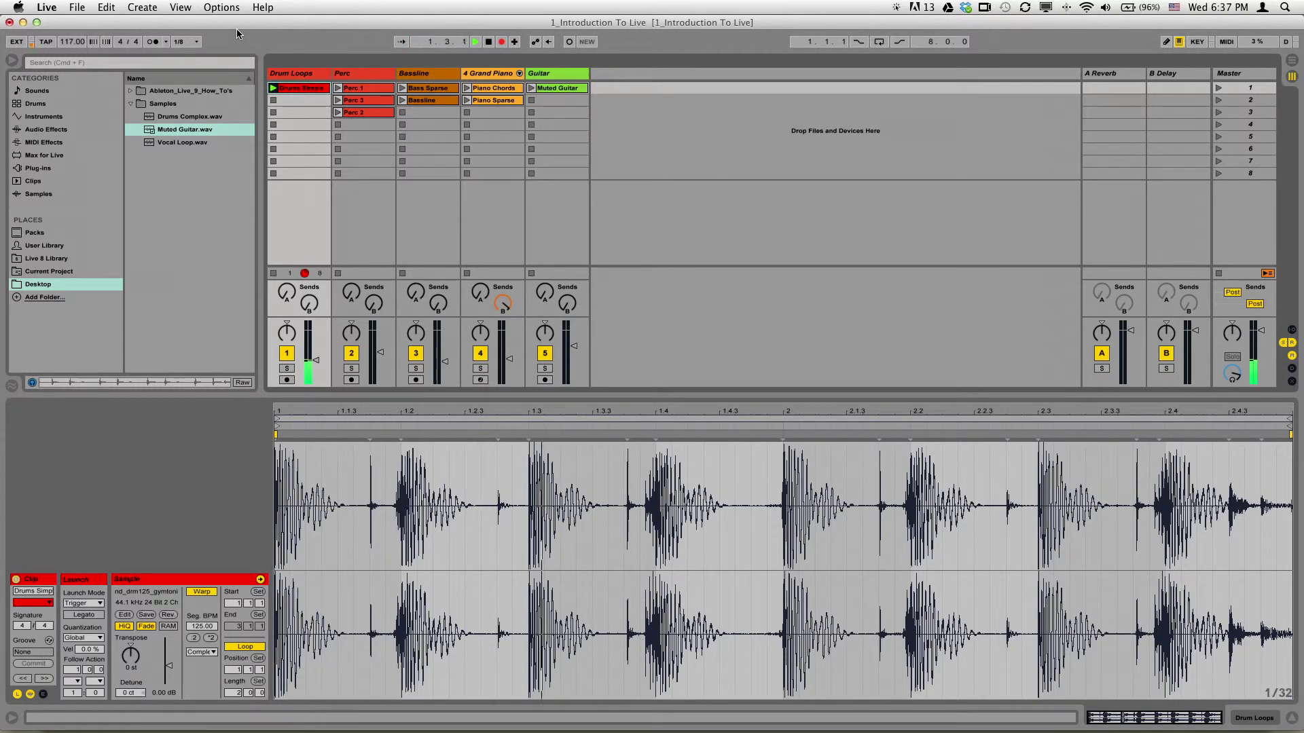
left_click(186, 41)
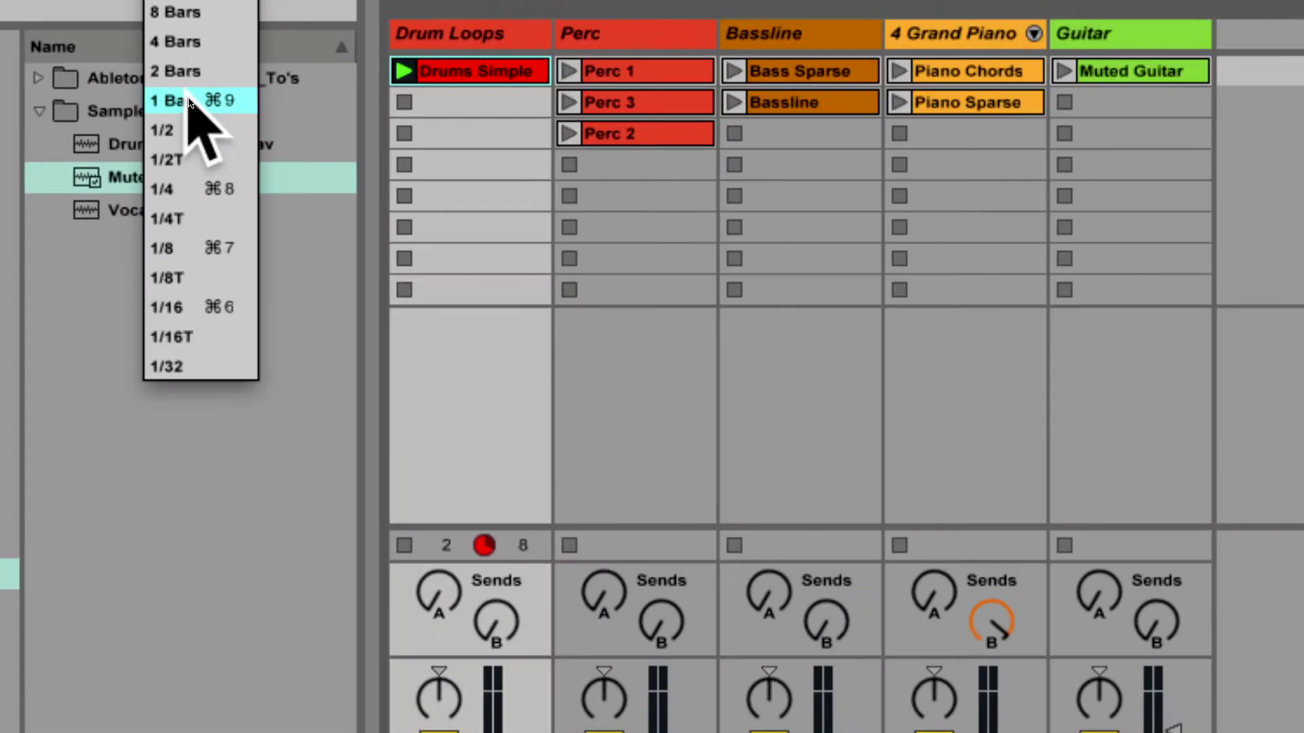
left_click(191, 102)
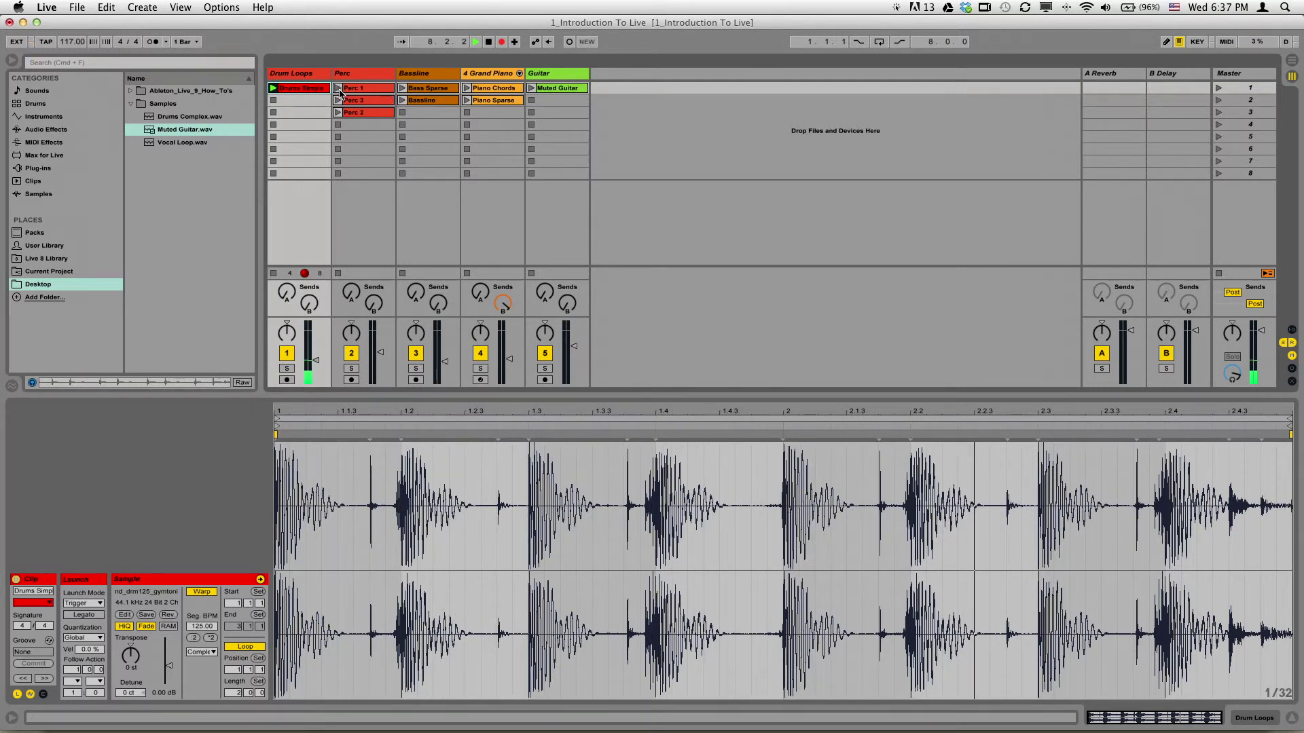
Launch the Perc 1 clip over the drums and lower the Perc track's volume to -17.0 dB.
left_click(338, 89)
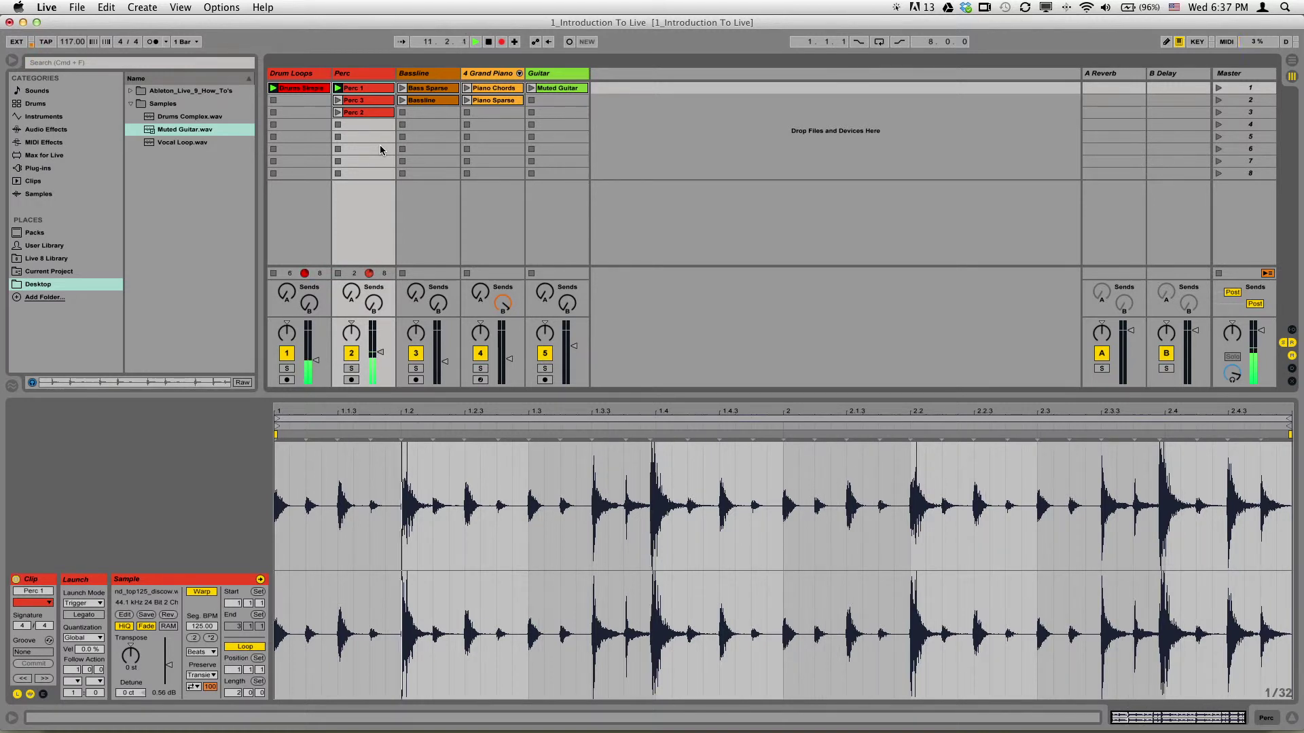
left_click_drag(380, 352, 379, 356)
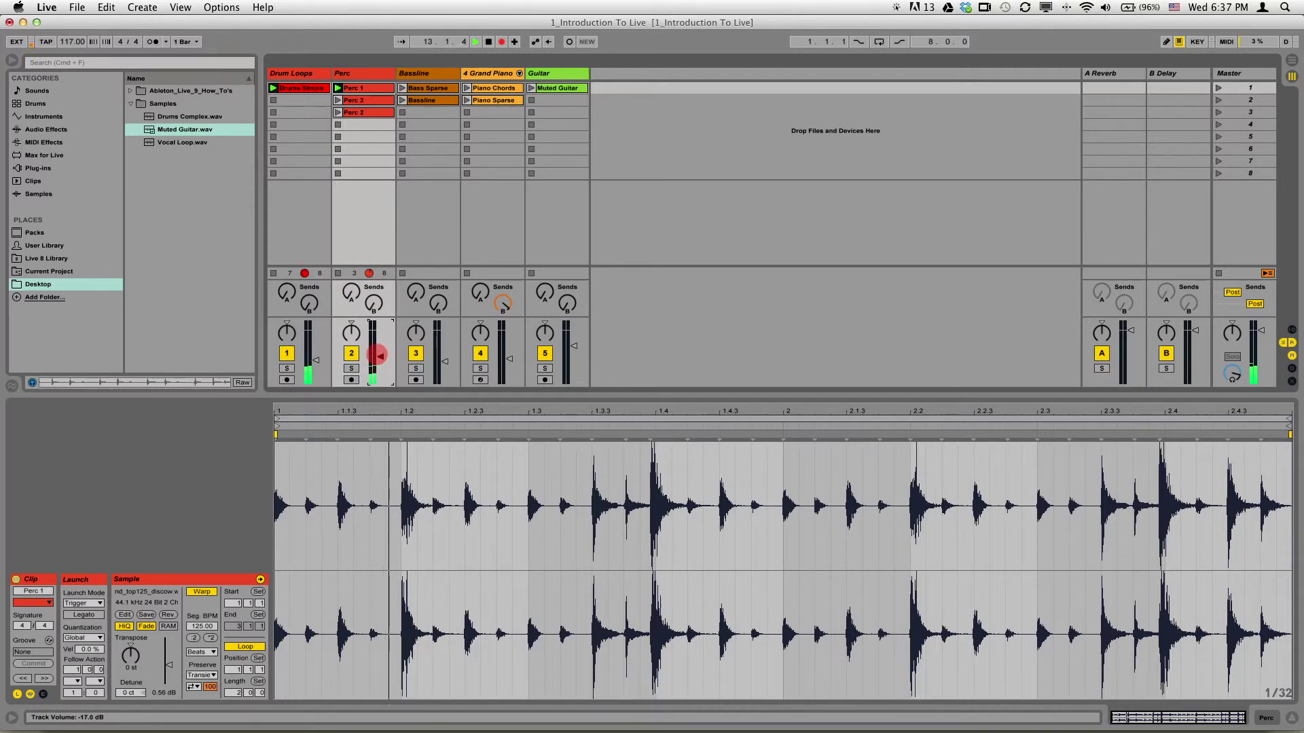
Launch Bass Sparse, switch the Perc track to the Perc 3 clip and stop the Perc track.
left_click(403, 90)
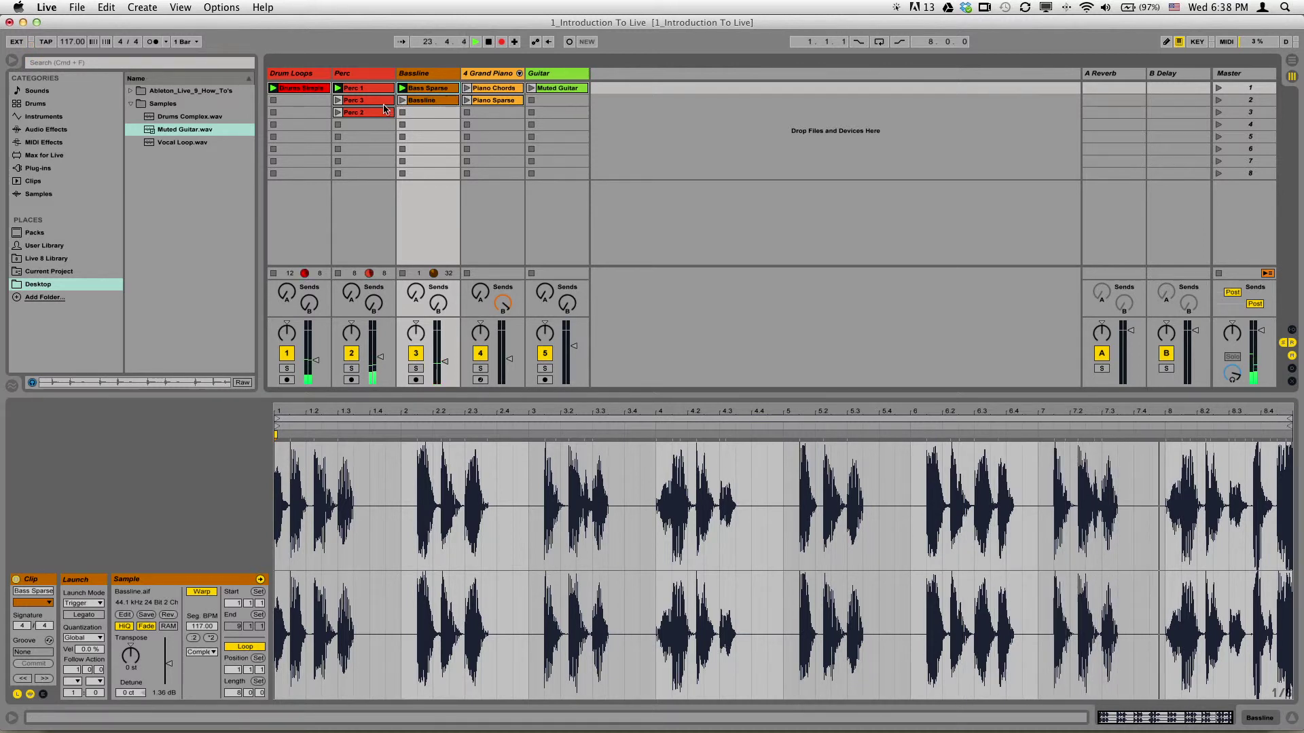
left_click(338, 100)
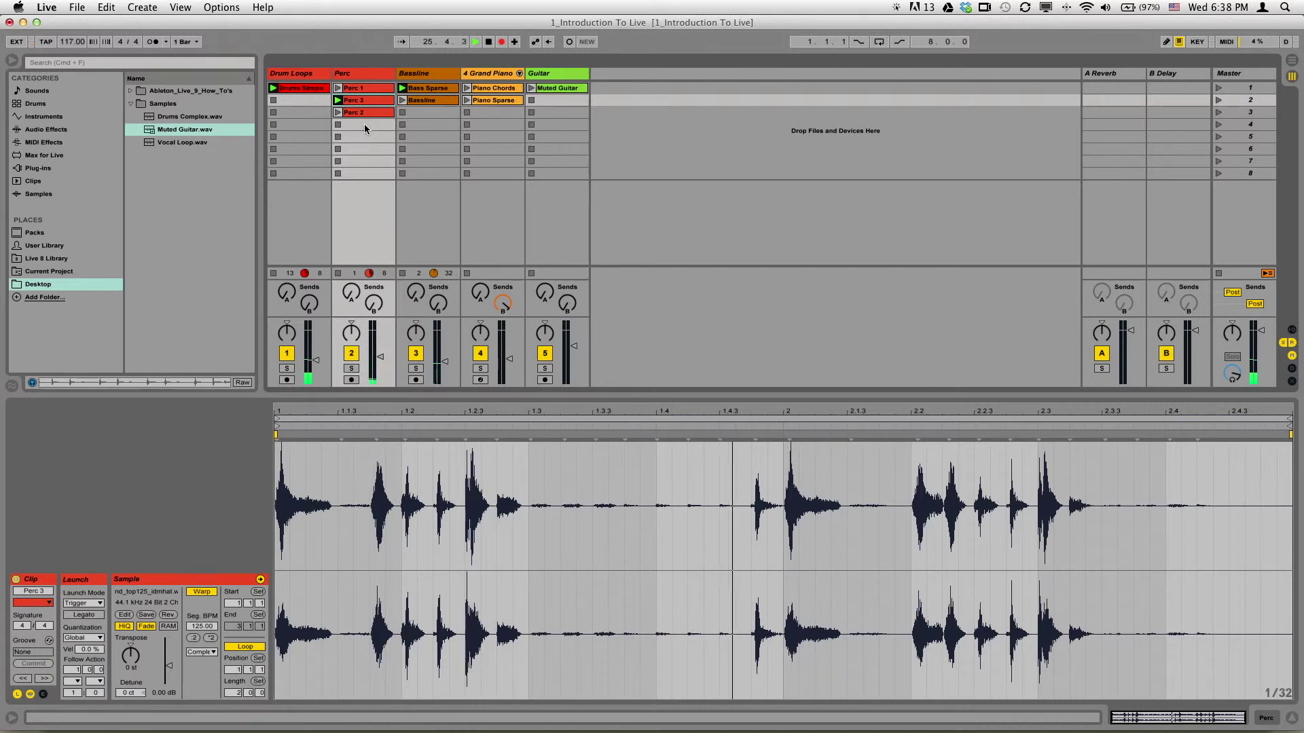
left_click(338, 126)
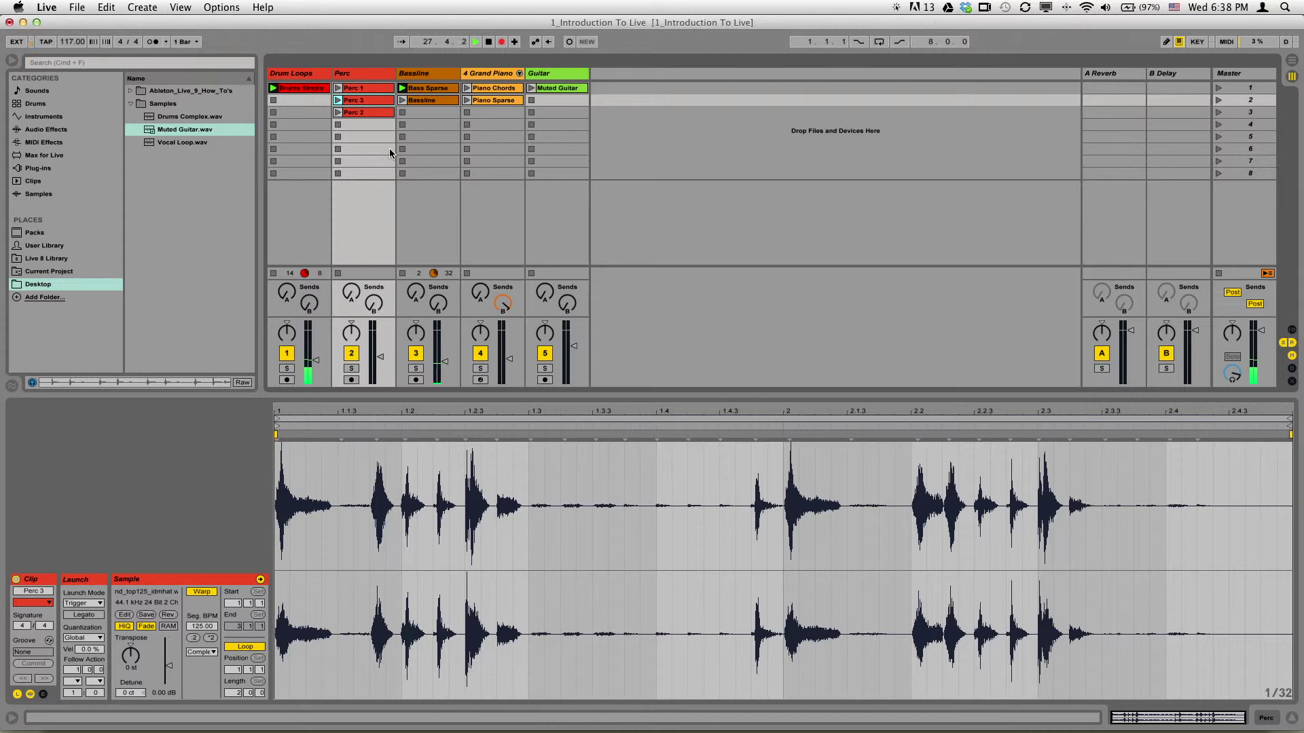
Stop the recording and show the whole recorded performance in the Arrangement View, with the detail view hidden.
key("space")
left_click(180, 7)
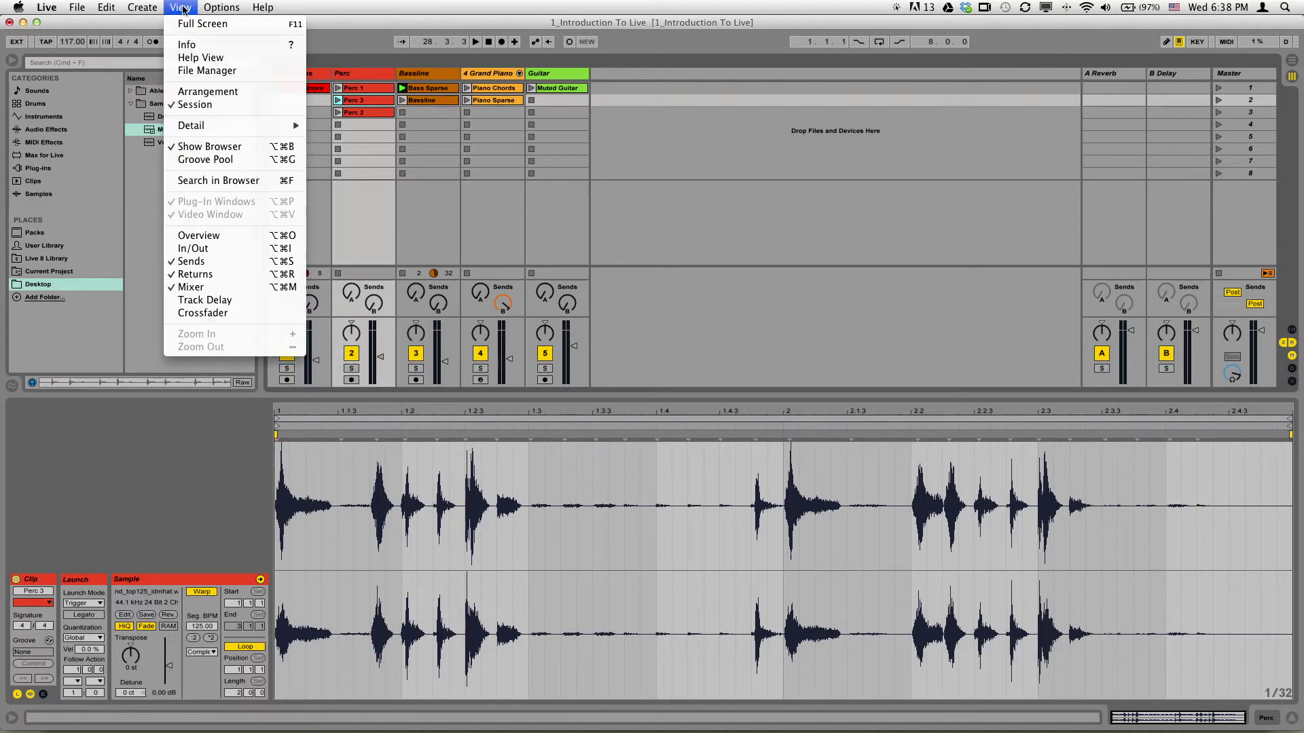
left_click(204, 92)
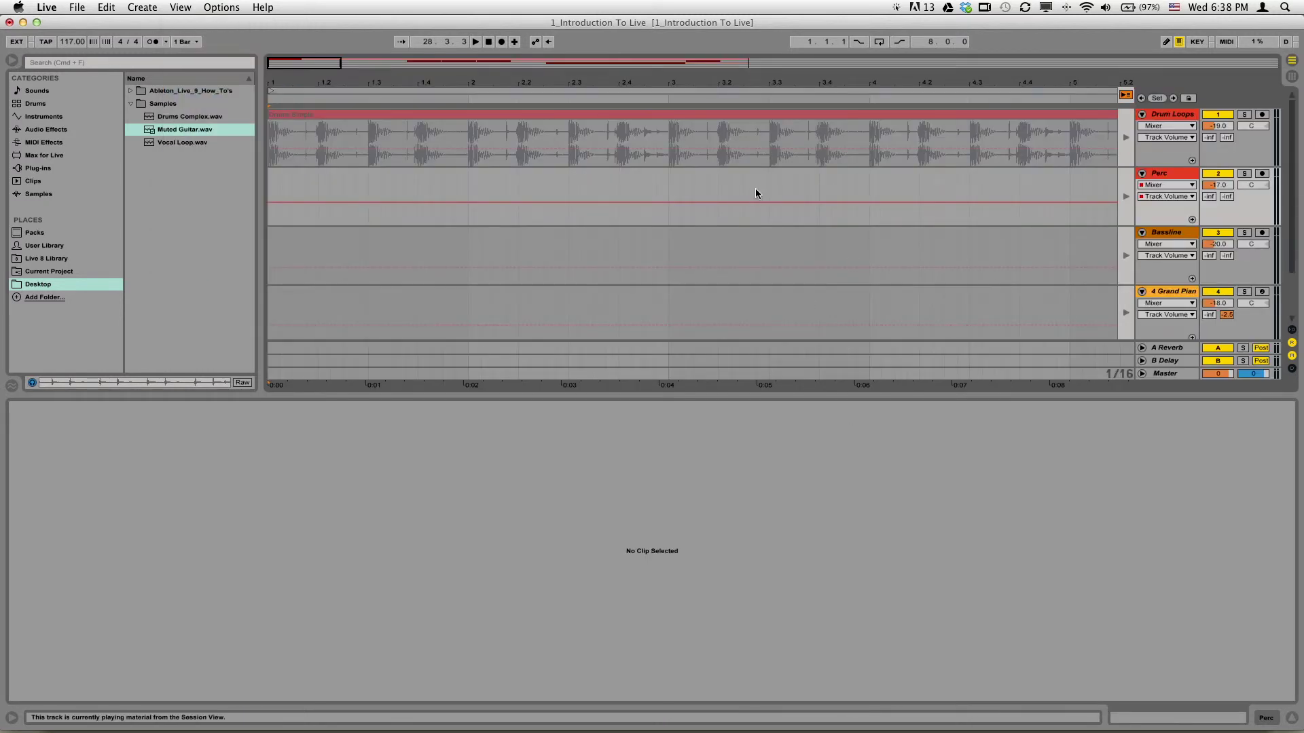
left_click(1292, 719)
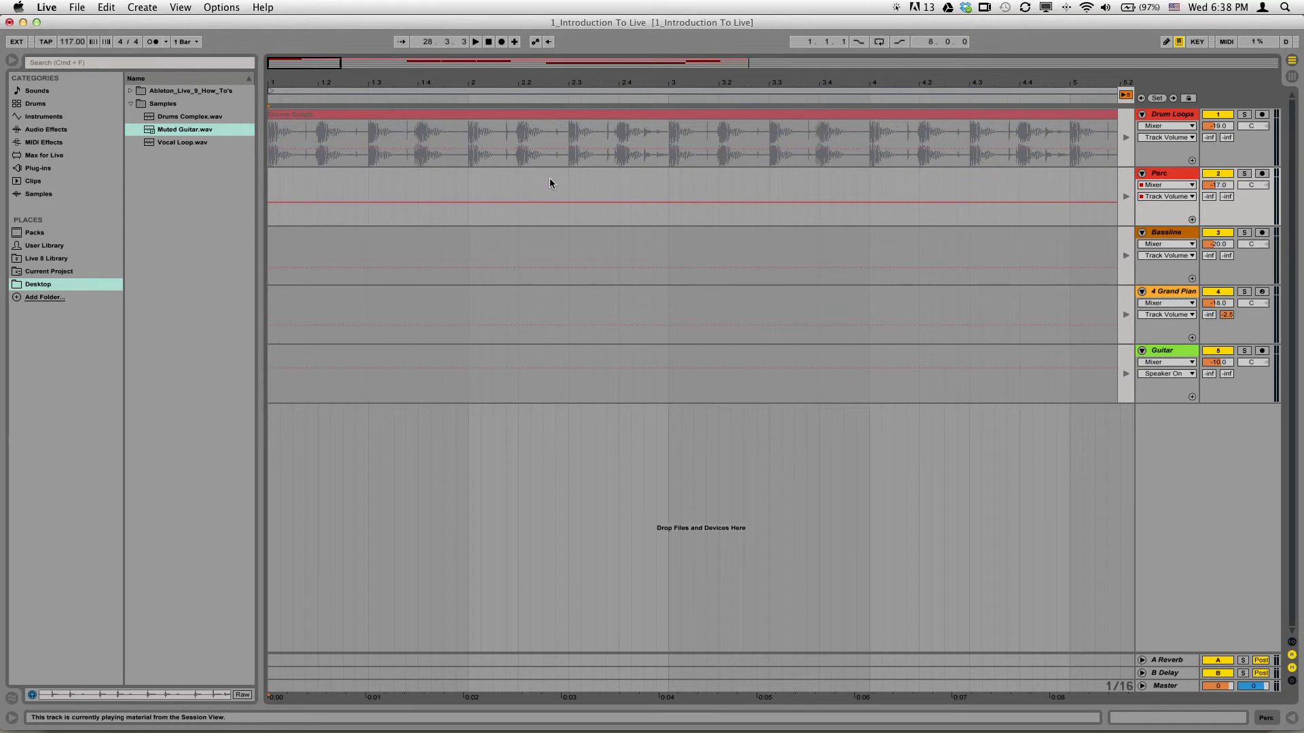
mouse_move(491, 77)
left_mouse_down()
mouse_move(489, 52)
mouse_move(292, 93)
left_mouse_up()
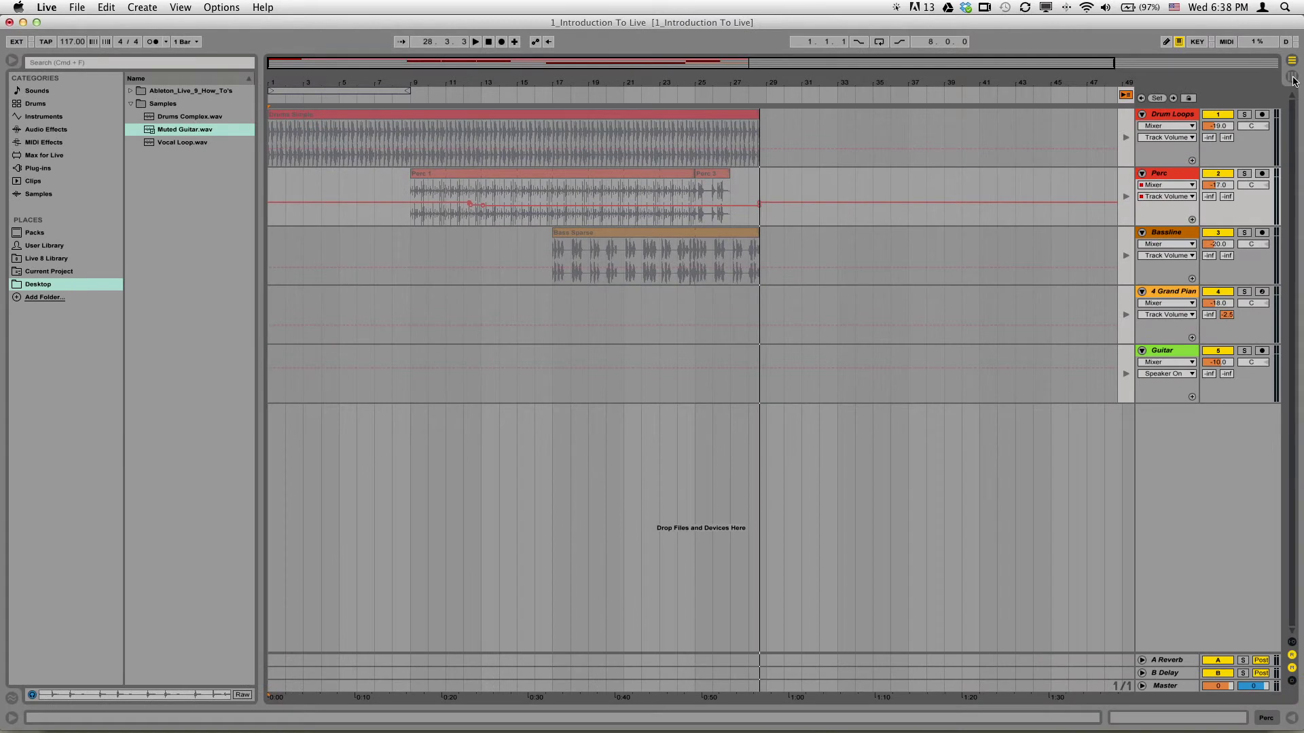
Switch back and forth between the Arrangement View and the Session View to compare them.
key("Tab")
key("Tab")
key("Tab")
key("Tab")
key("Tab")
key("Tab")
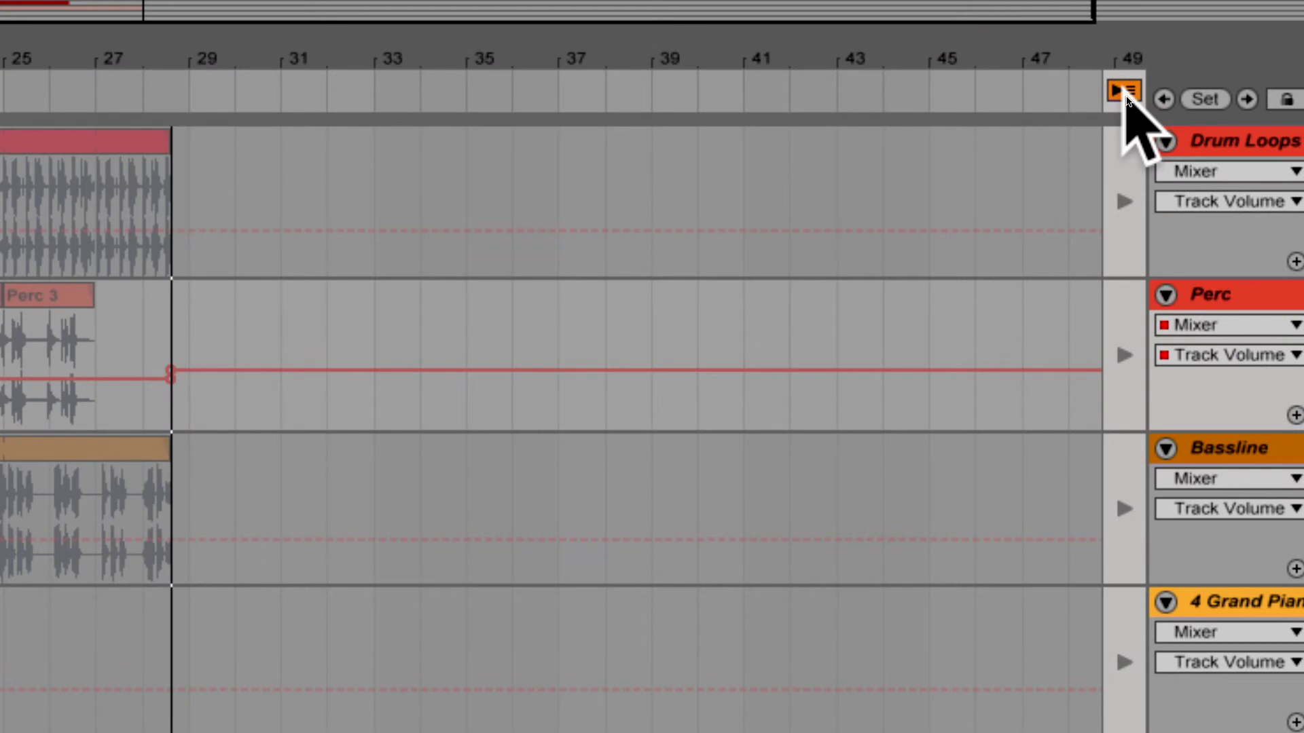
Return all tracks to Arrangement playback and stop the transport.
left_click(1125, 95)
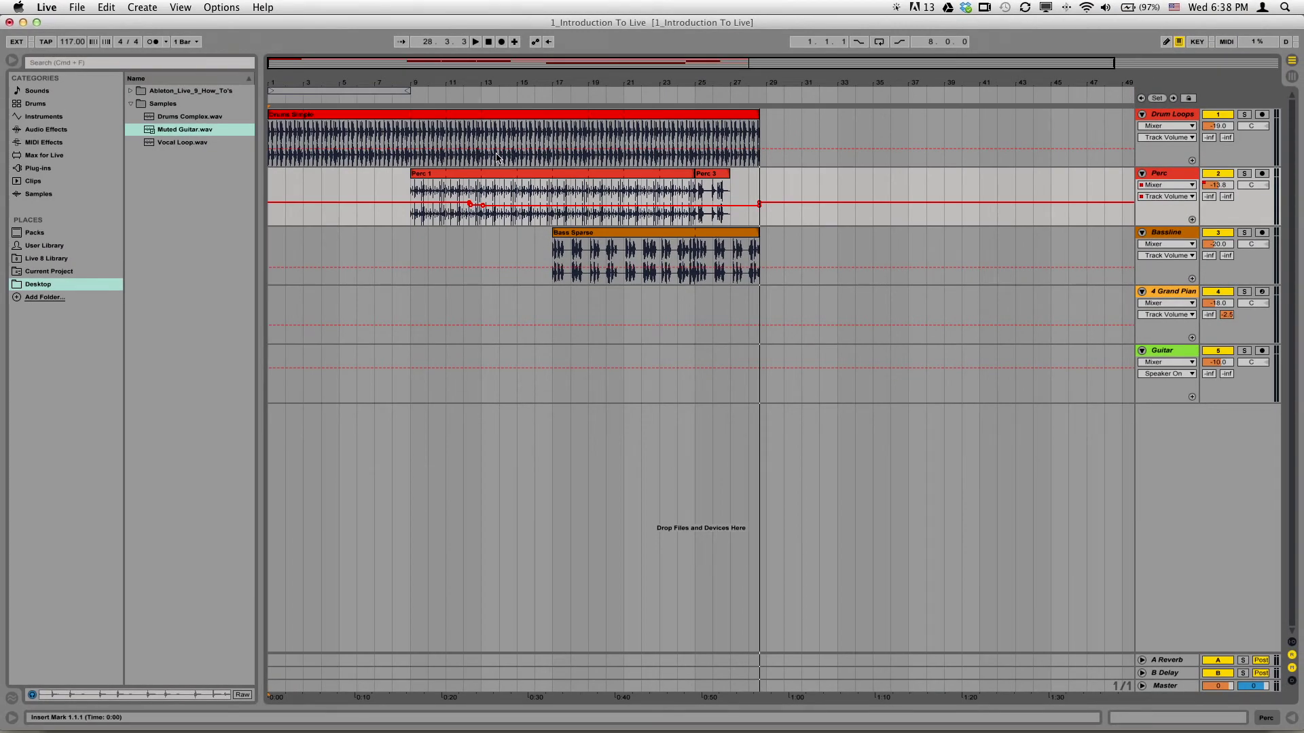
left_click(488, 41)
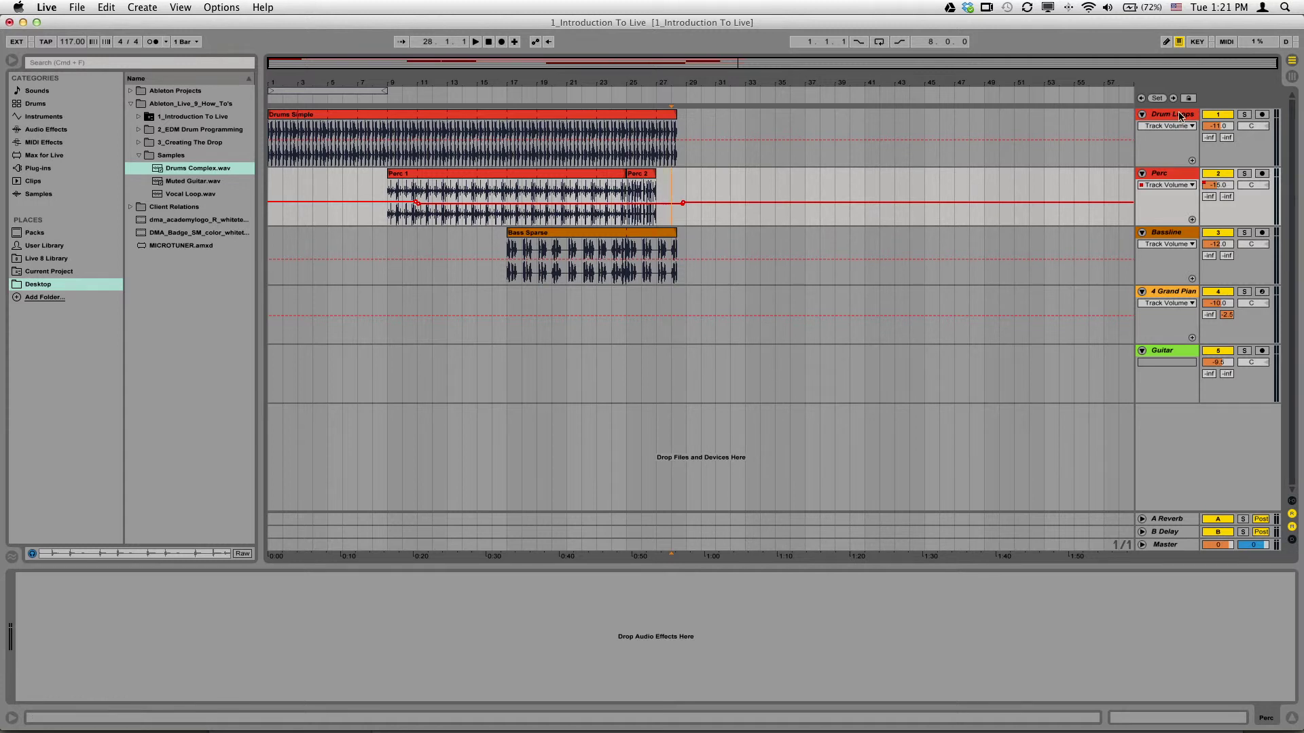
Examine each track from Drum Loops to Guitar in the Session View and return to the Arrangement View.
key("Tab")
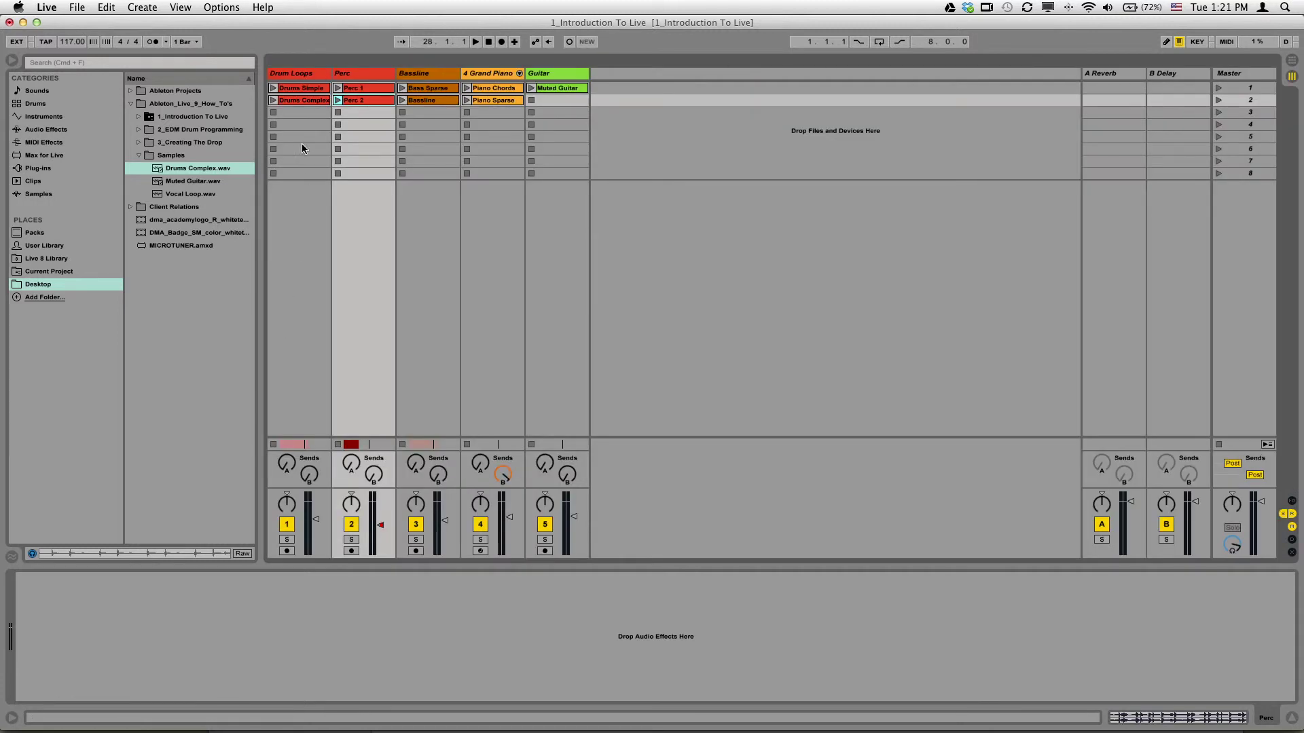
left_click(322, 76)
left_click(348, 80)
left_click(435, 78)
left_click(478, 77)
left_click(557, 74)
left_click(320, 79)
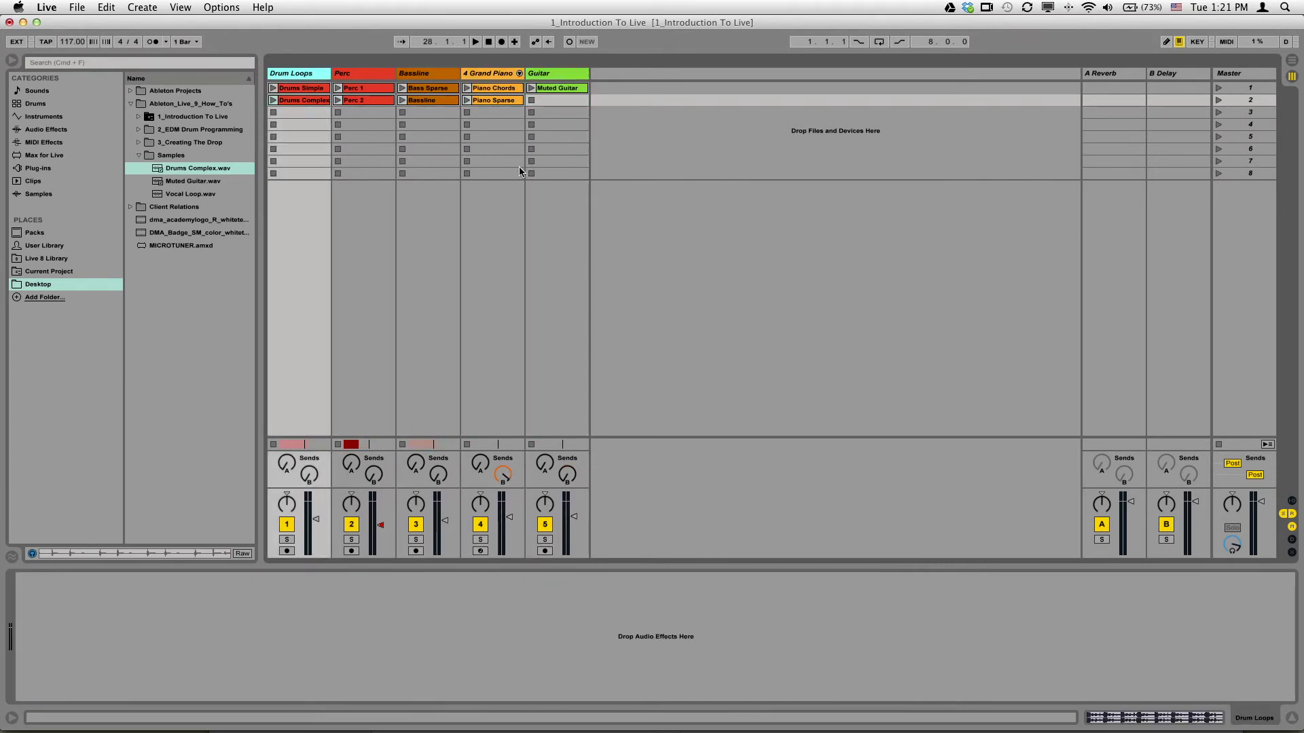
key("Tab")
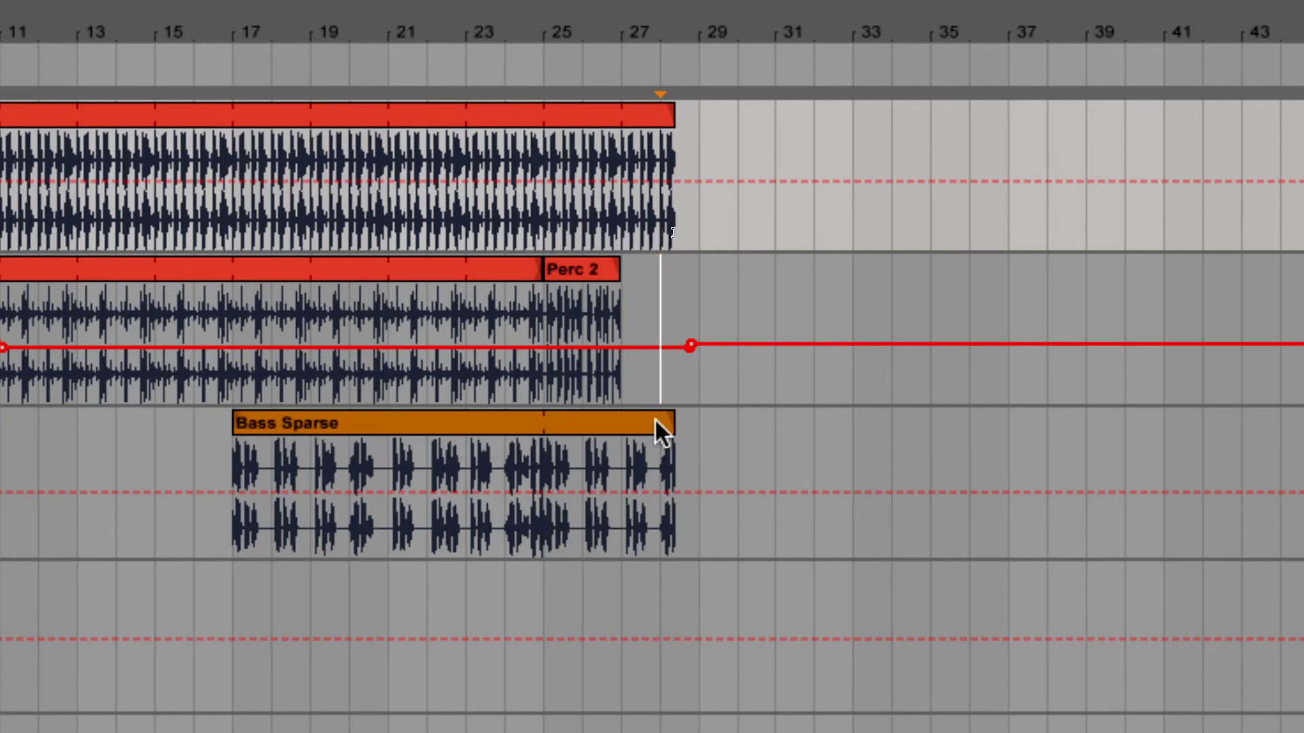
Extend the Bass Sparse, Drums Simple and Perc 1 clips to bar 33, deleting the Perc 2 clip in between.
mouse_move(670, 423)
left_mouse_down()
mouse_move(987, 428)
mouse_move(858, 439)
left_mouse_up()
left_click_drag(670, 117, 853, 117)
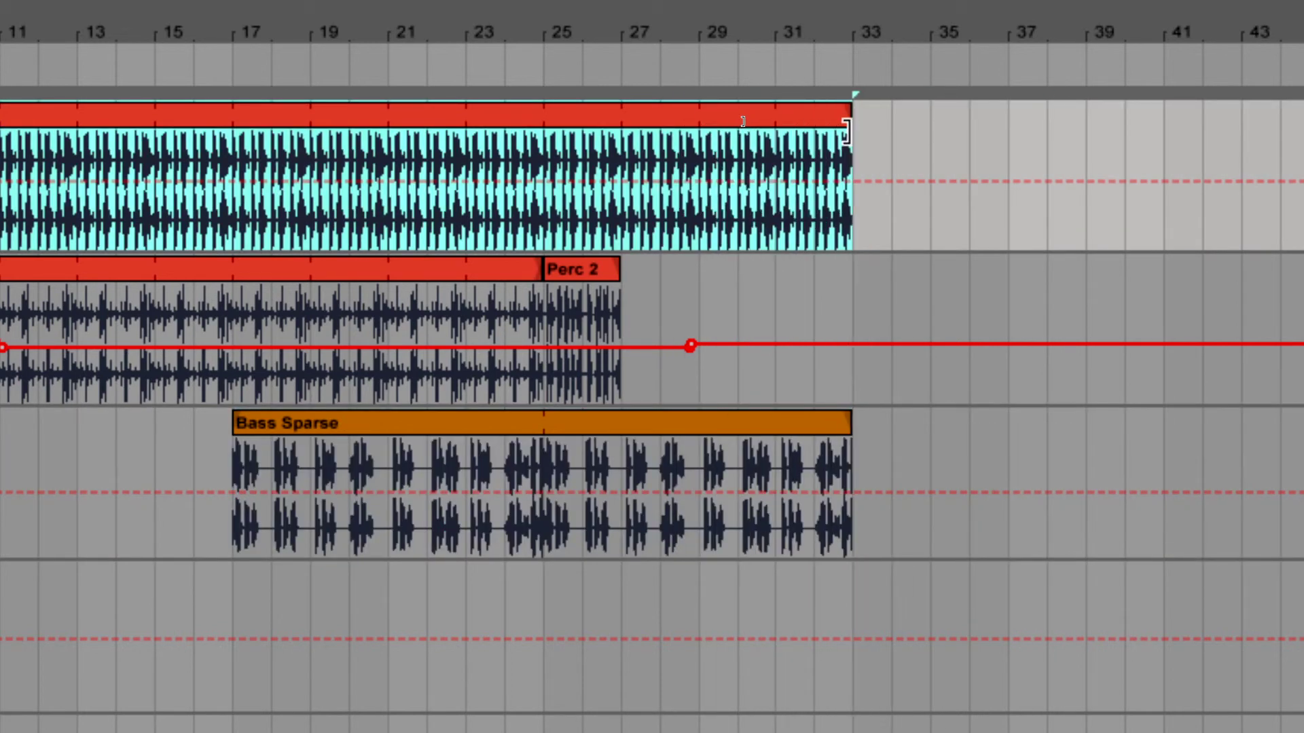
left_click(589, 262)
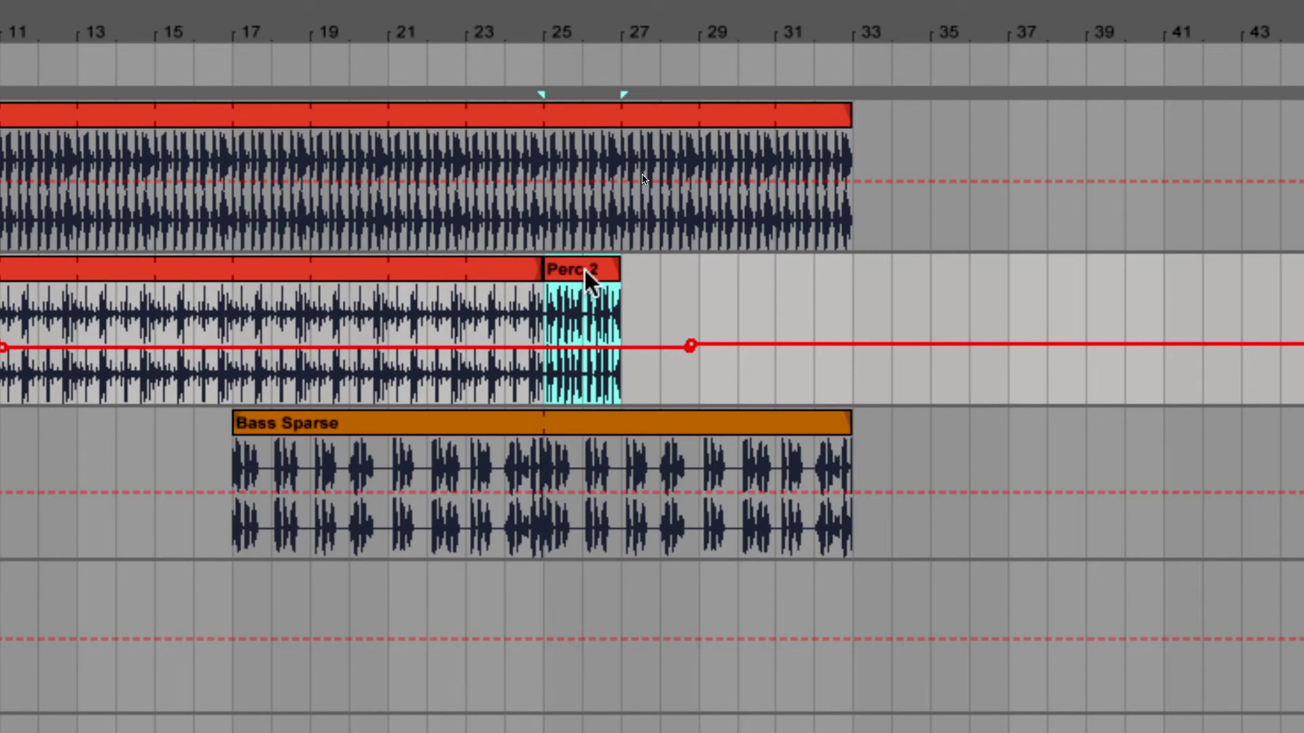
key("Delete")
left_click_drag(542, 271, 850, 292)
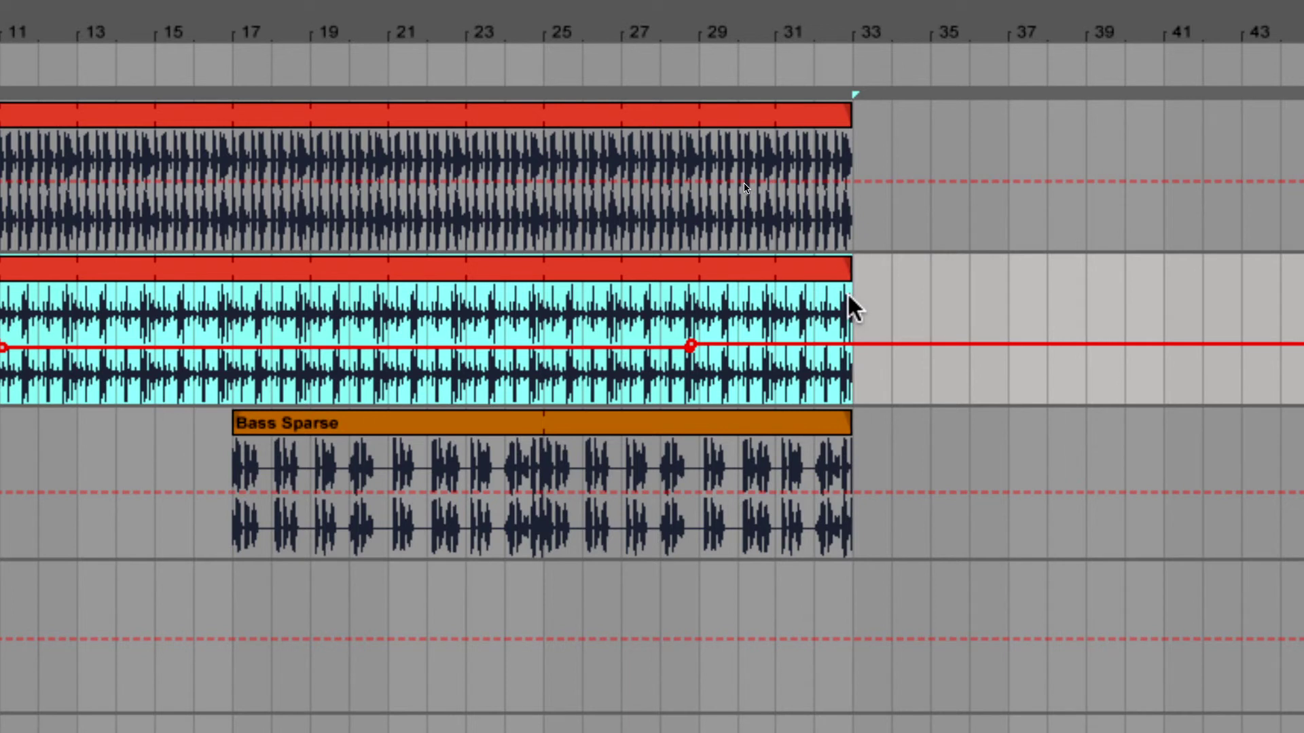
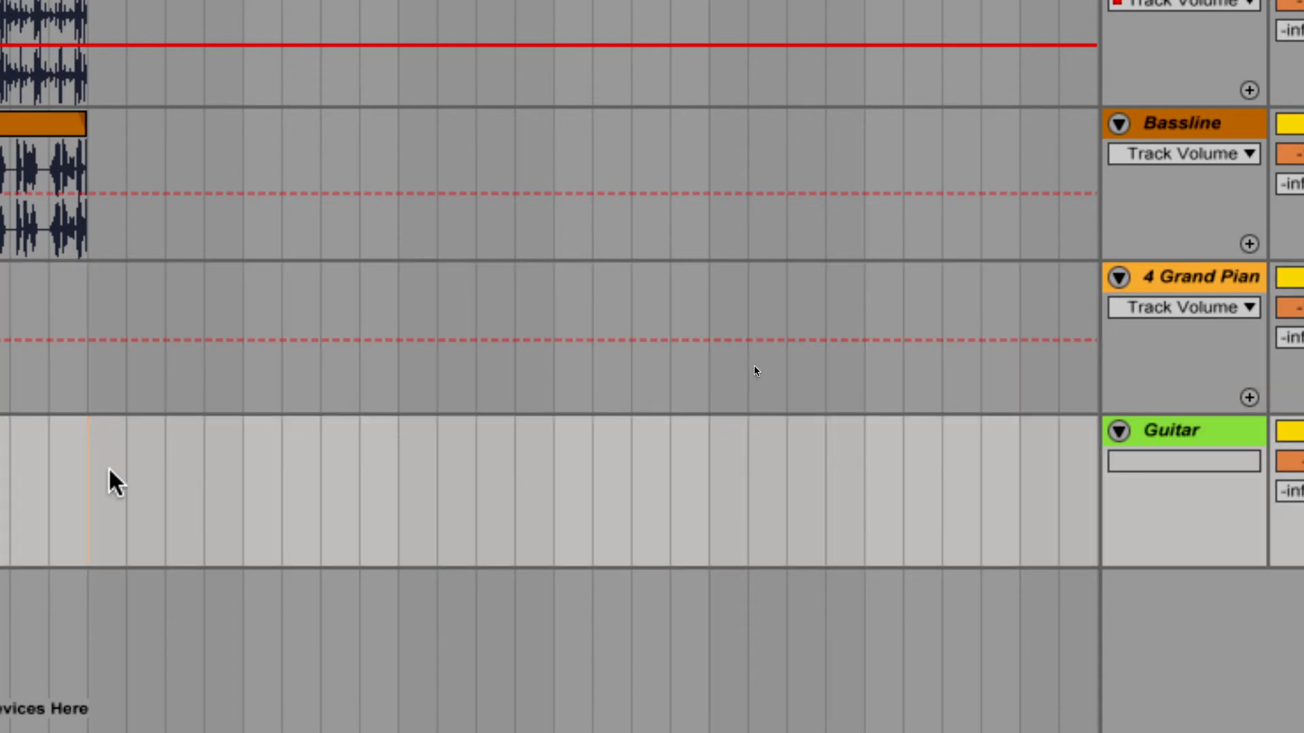
Paste the Muted Guitar clip onto the Guitar track and make it span bars 25 to 33.
key("super+v")
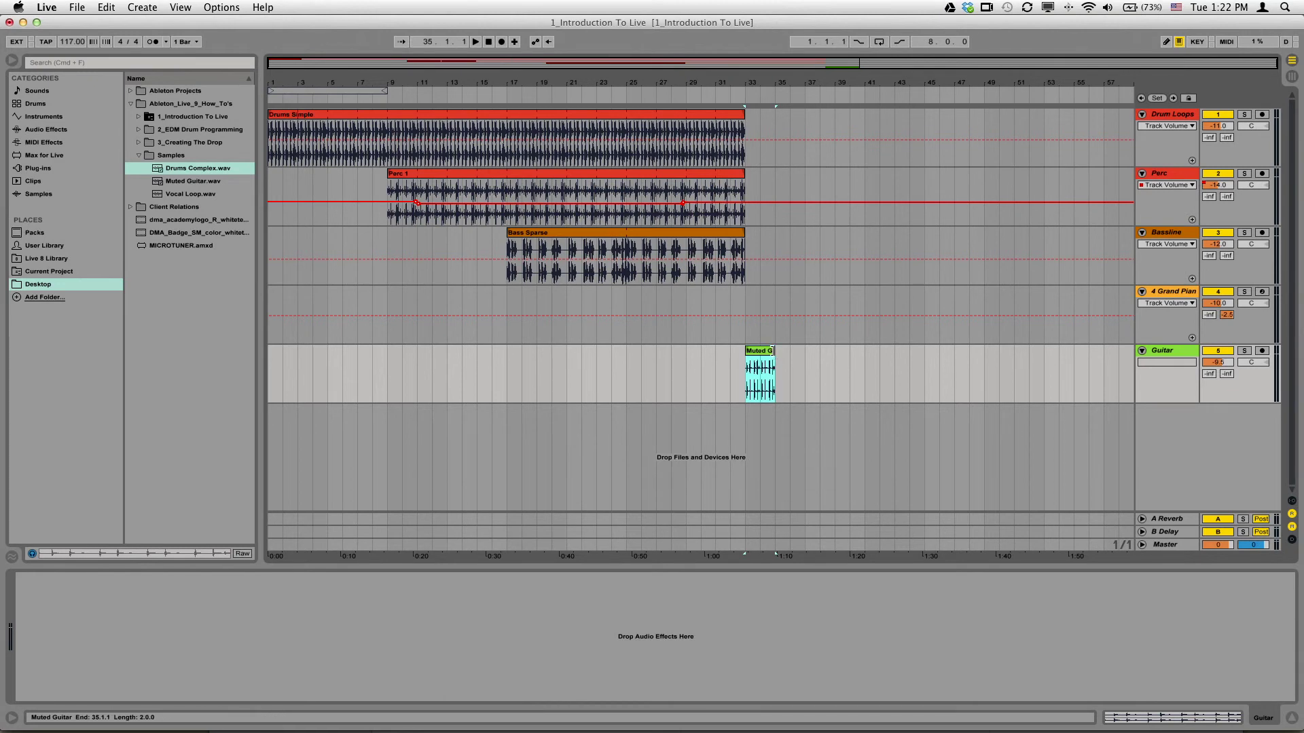
left_click_drag(772, 351, 626, 351)
mouse_move(744, 351)
left_mouse_down()
mouse_move(721, 353)
mouse_move(751, 353)
left_mouse_up()
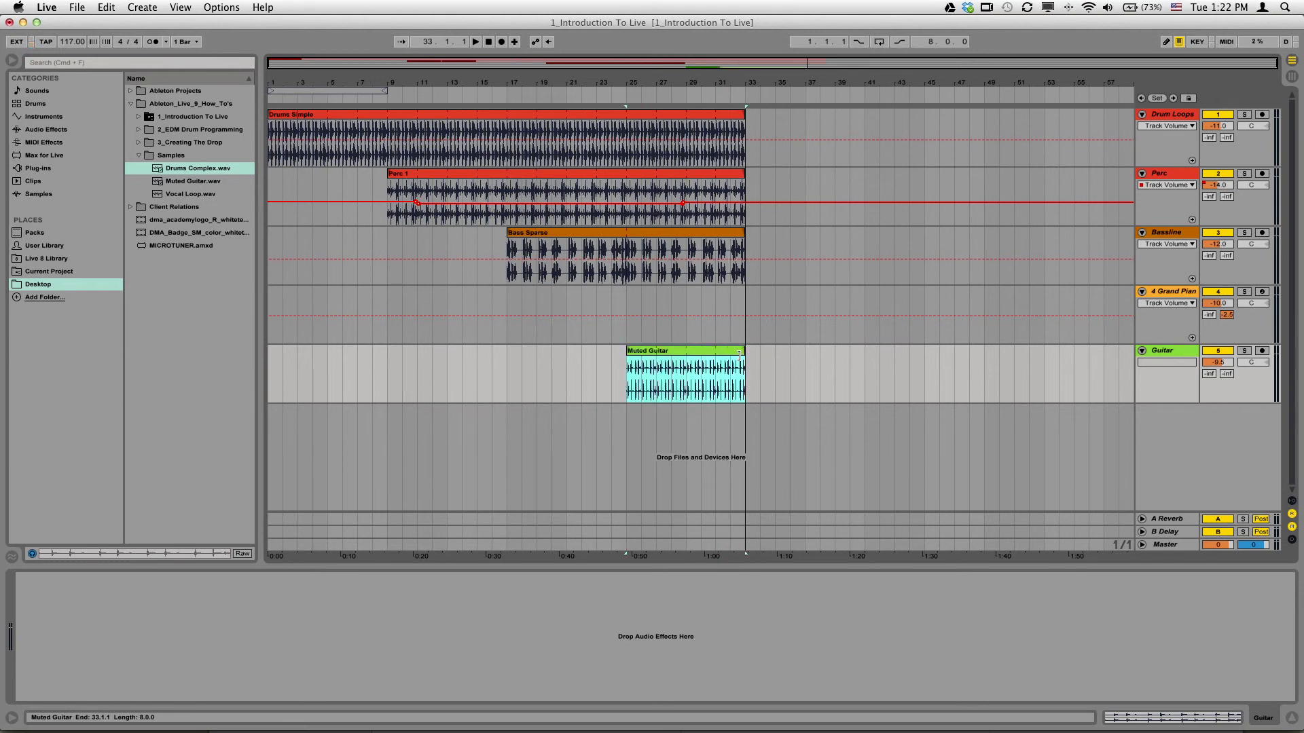
Return to the start of the song and play the arrangement.
key("Up")
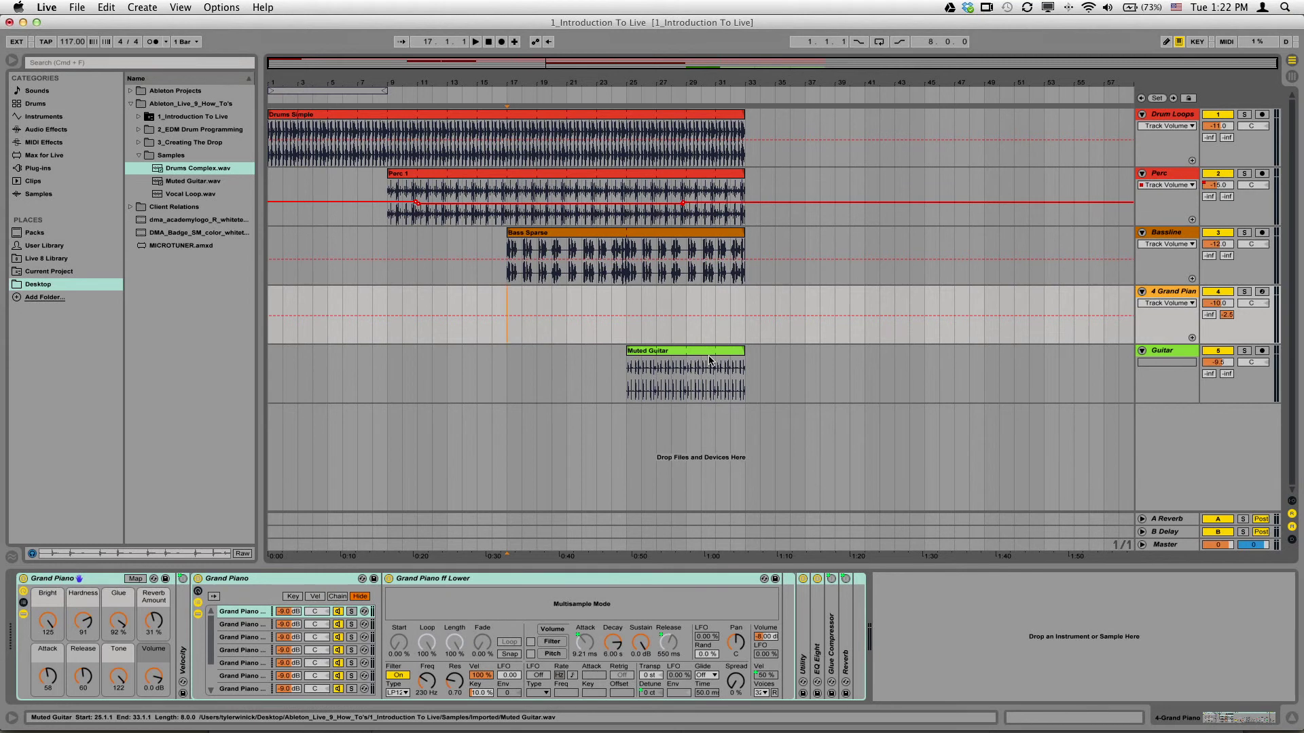
key("Down")
key("Home")
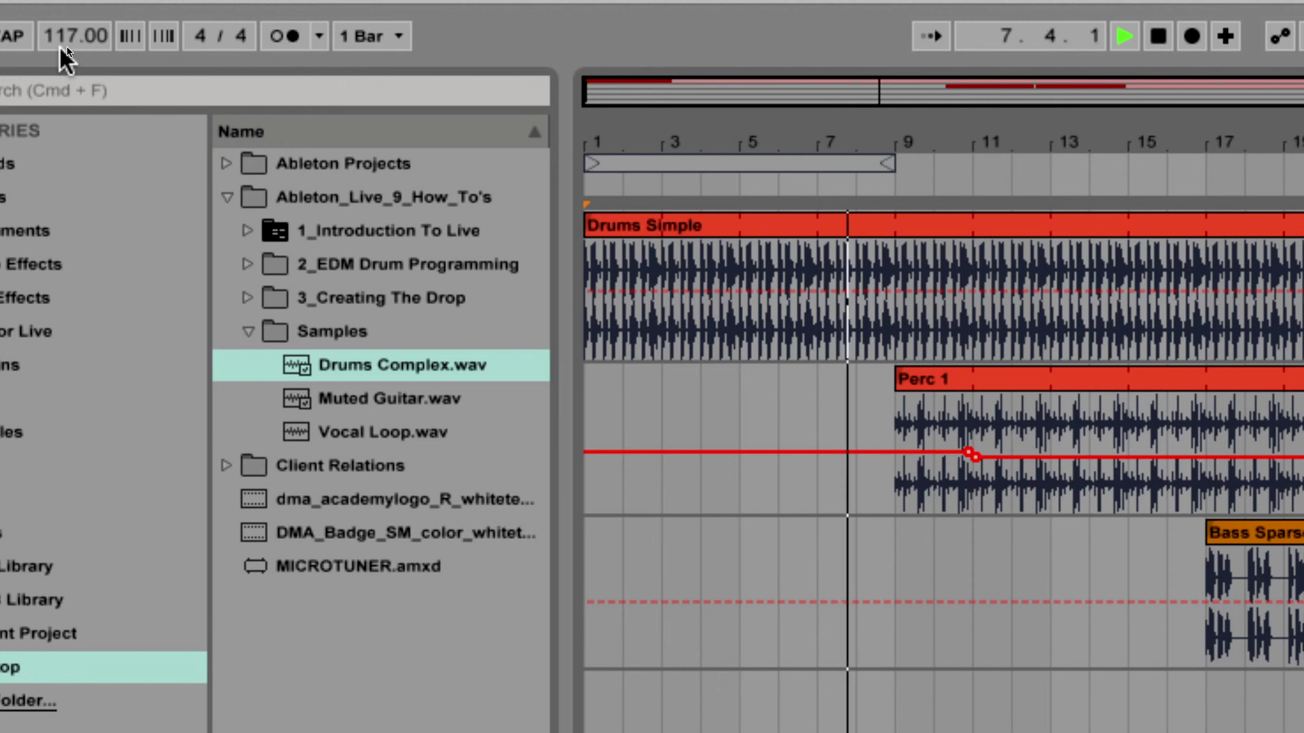
Try song tempos of 111, 131, 124 and 119 BPM during playback and return the tempo to 117 BPM.
left_click_drag(67, 31, 66, 58)
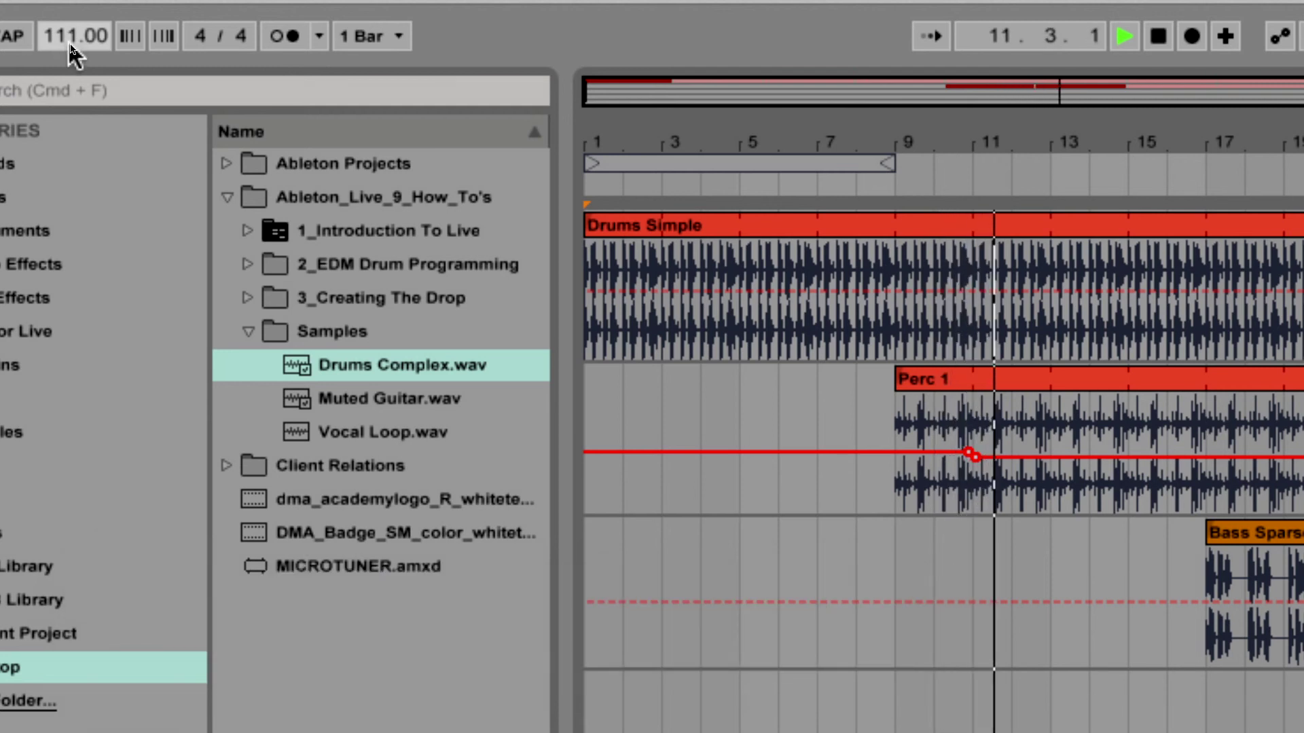
left_click_drag(68, 39, 74, 5)
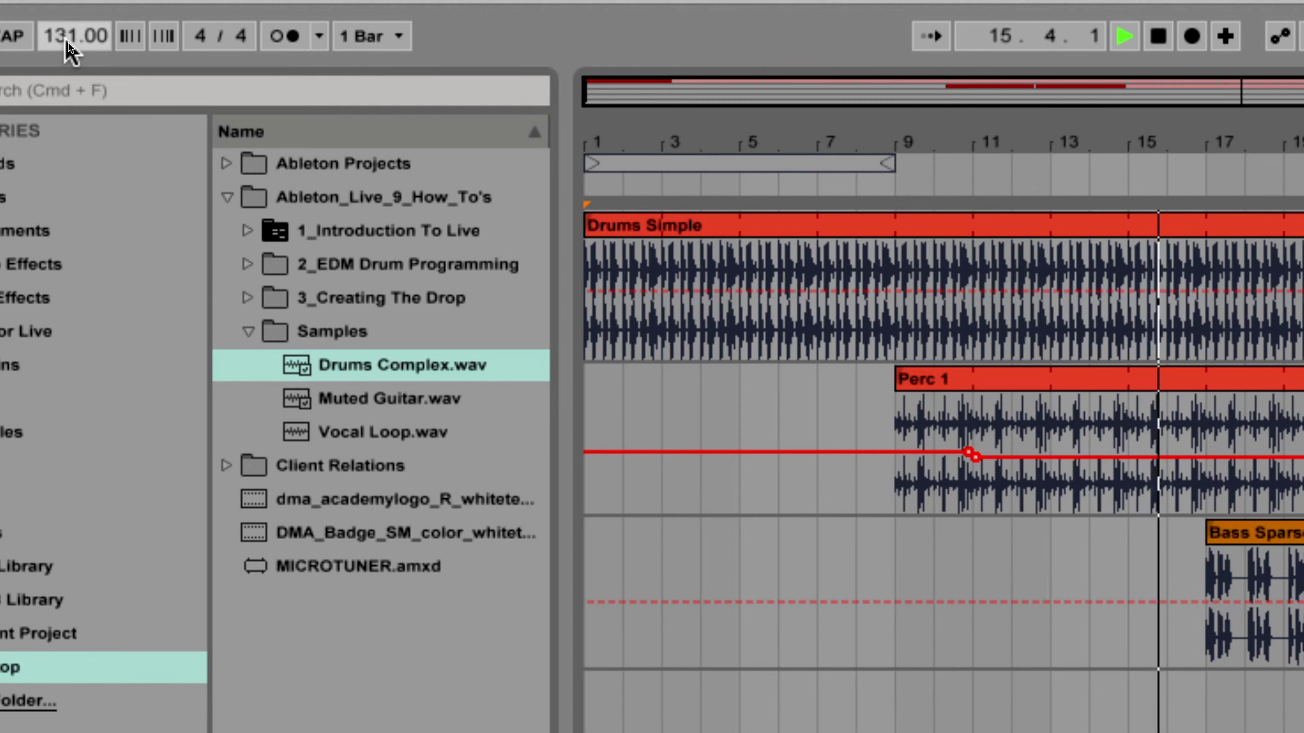
type("124")
key("Return")
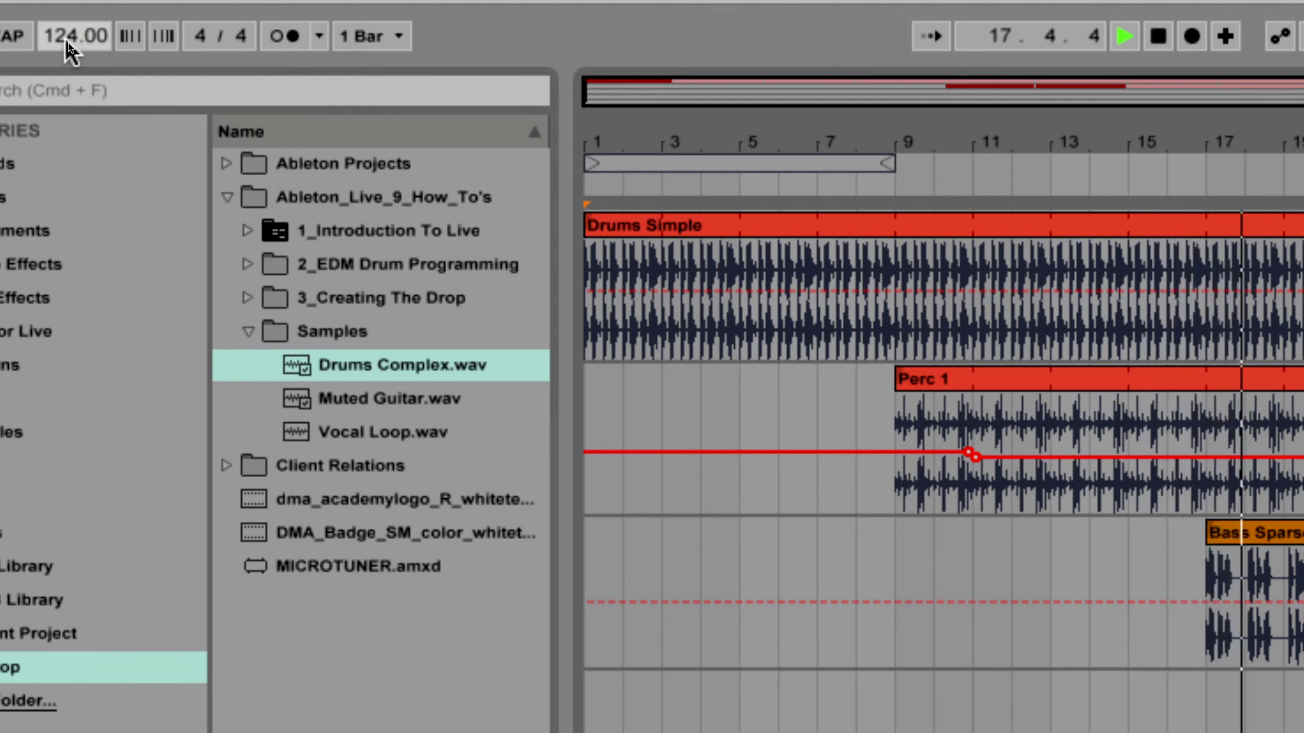
type("119")
key("Return")
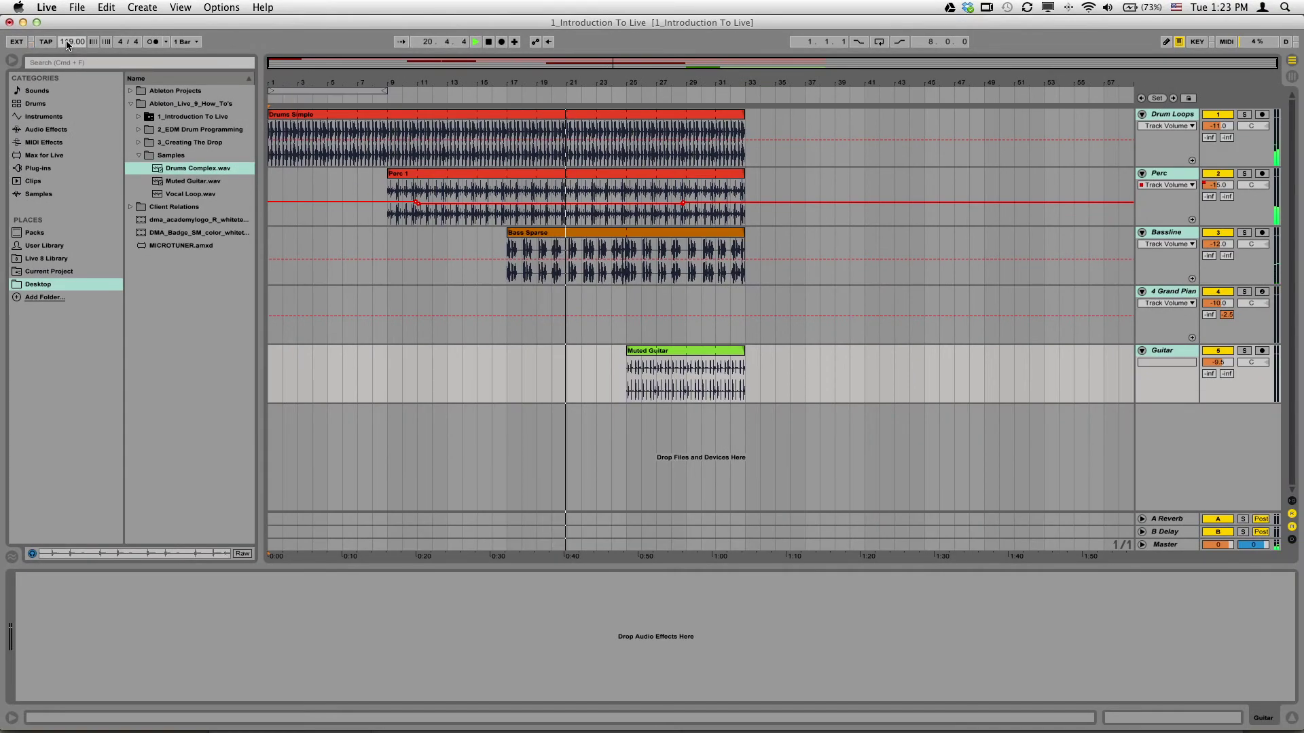
key("Down")
key("Down")
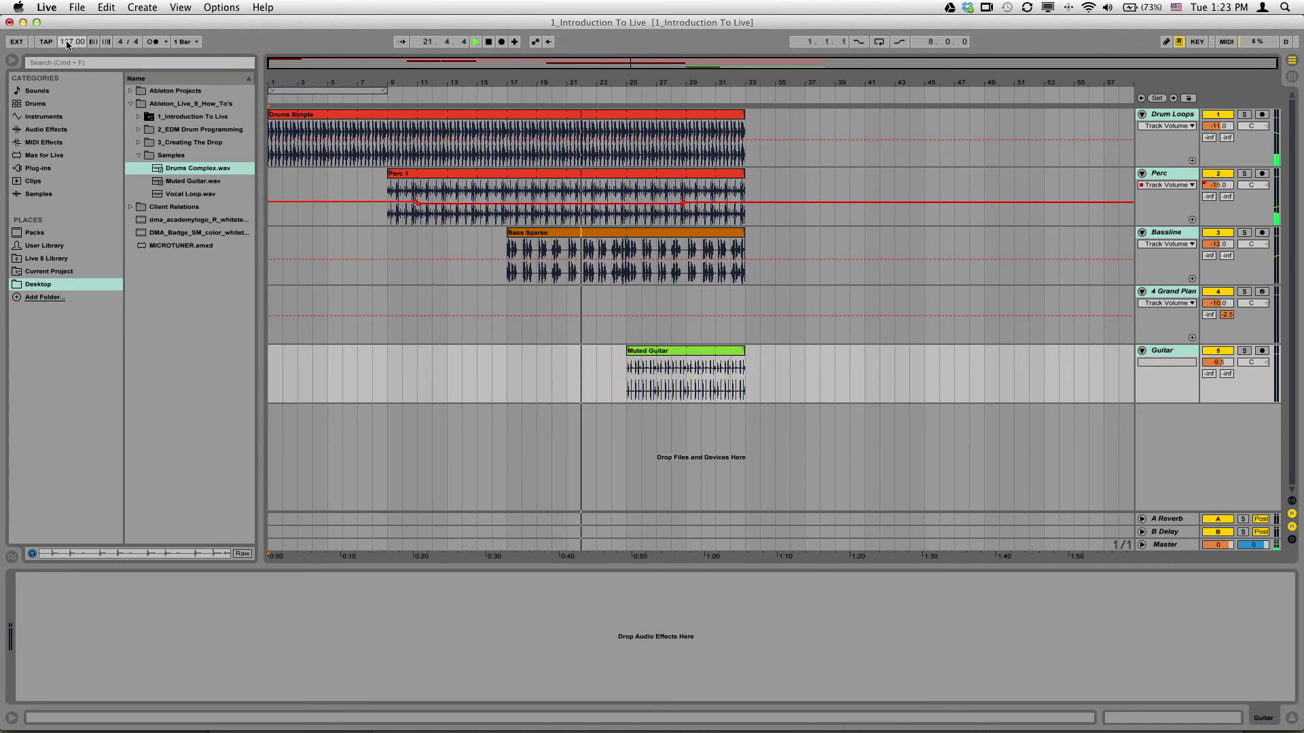